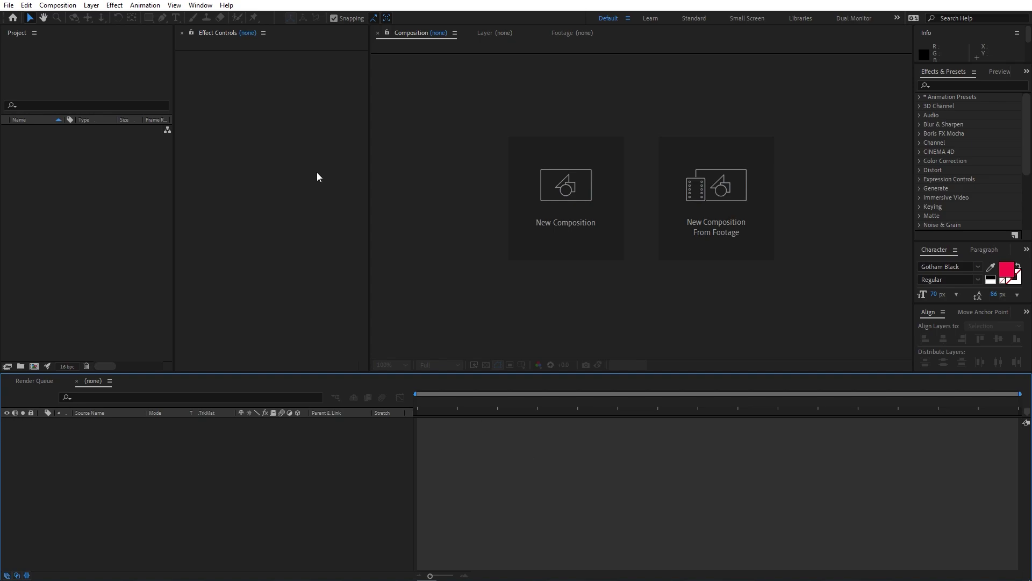
# - Create a composition named Main at 1920 x 1080 and 30 fps, using the CINEMA 4D renderer
pyautogui.click(57, 4)
pyautogui.click(68, 18)
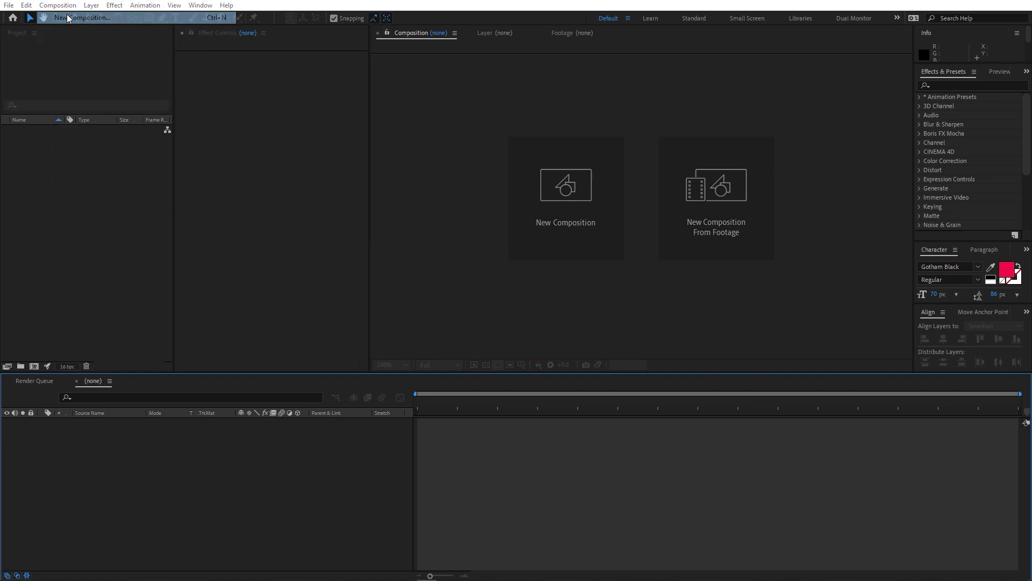
pyautogui.write('Main')
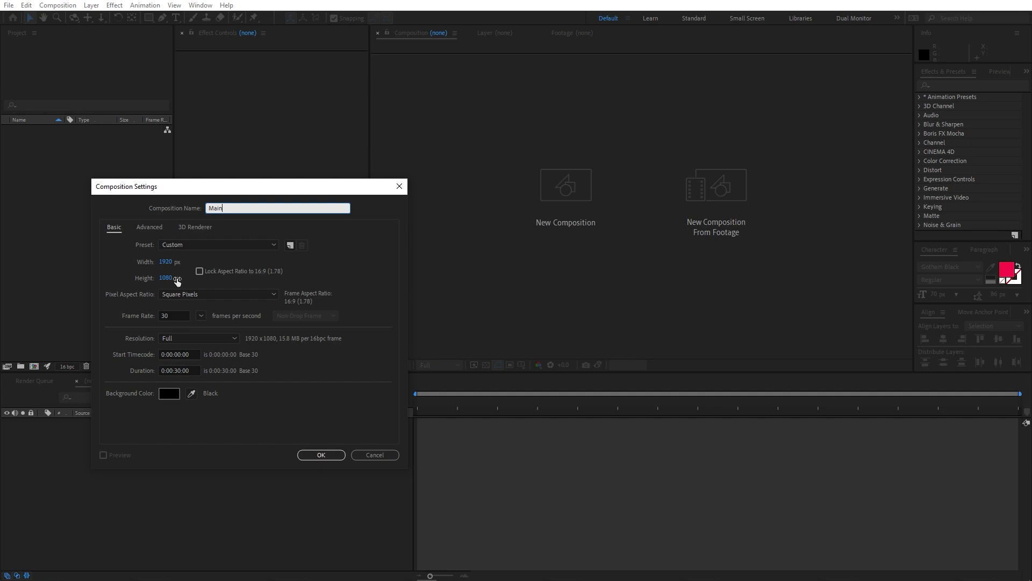
pyautogui.click(188, 225)
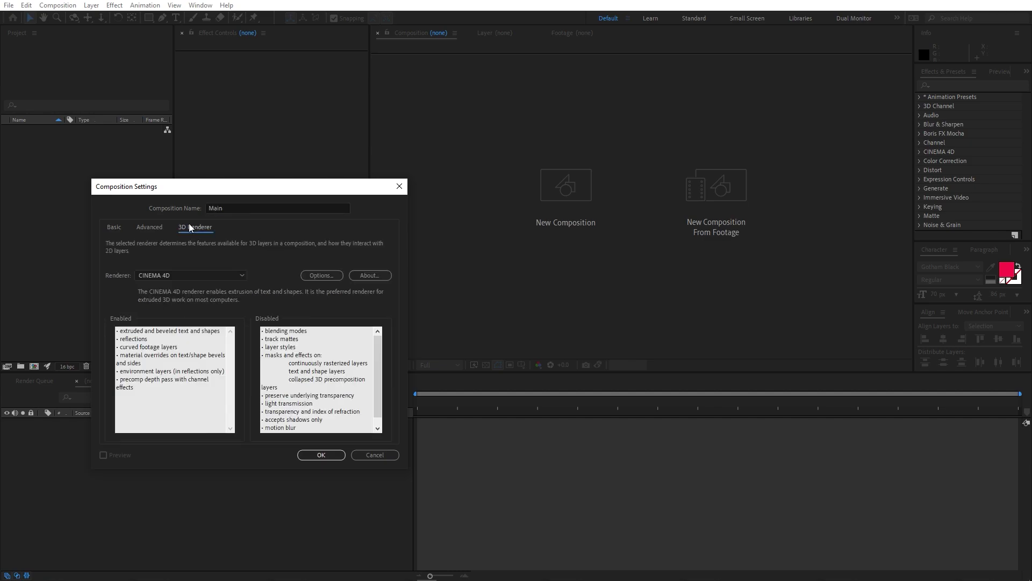
pyautogui.click(170, 275)
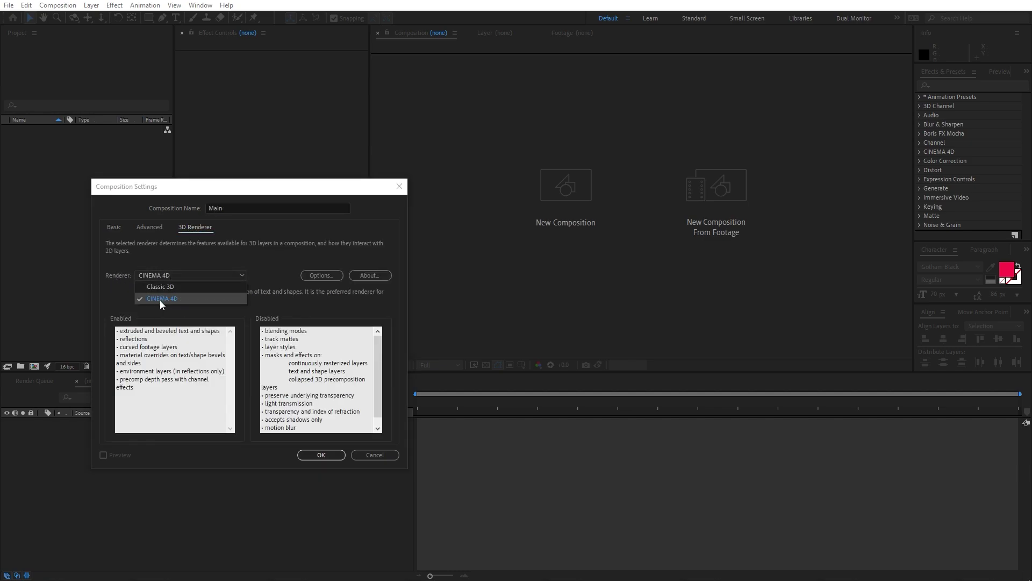
pyautogui.click(196, 299)
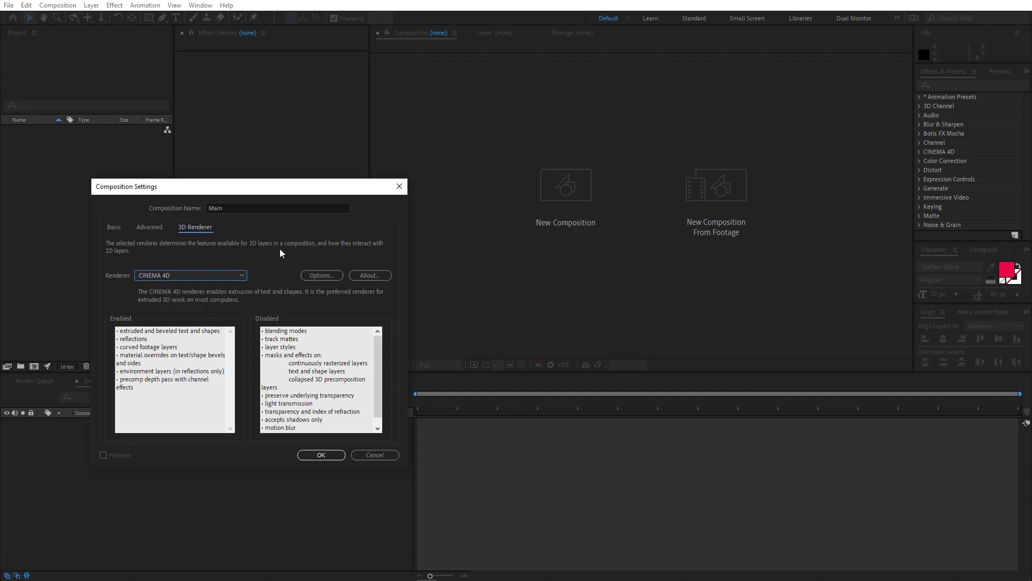
pyautogui.click(325, 455)
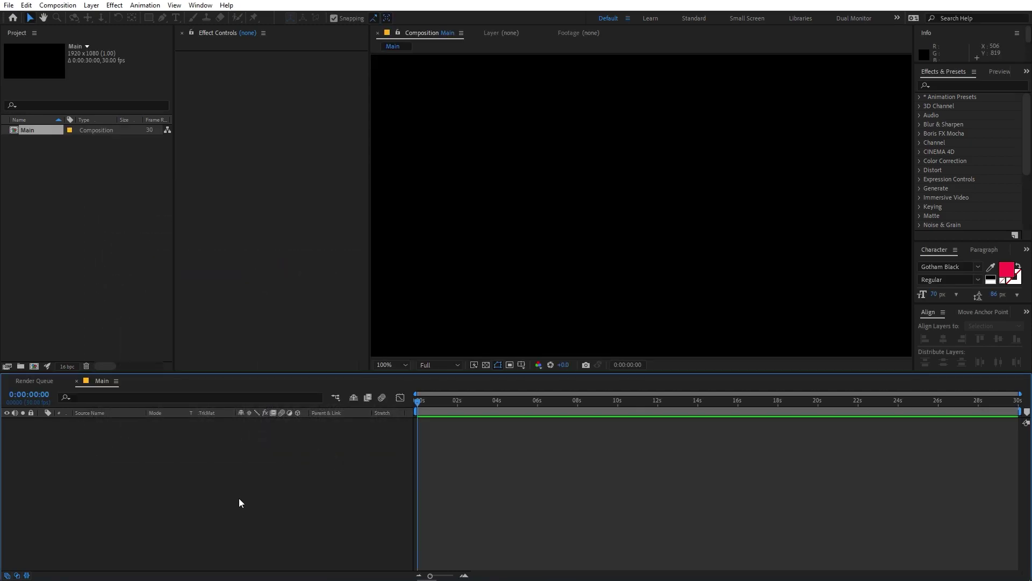
# - Add a 1920 x 1080 solid in dark gray (171717) as the background of the composition
pyautogui.rightClick(185, 515)
pyautogui.moveTo(254, 388)
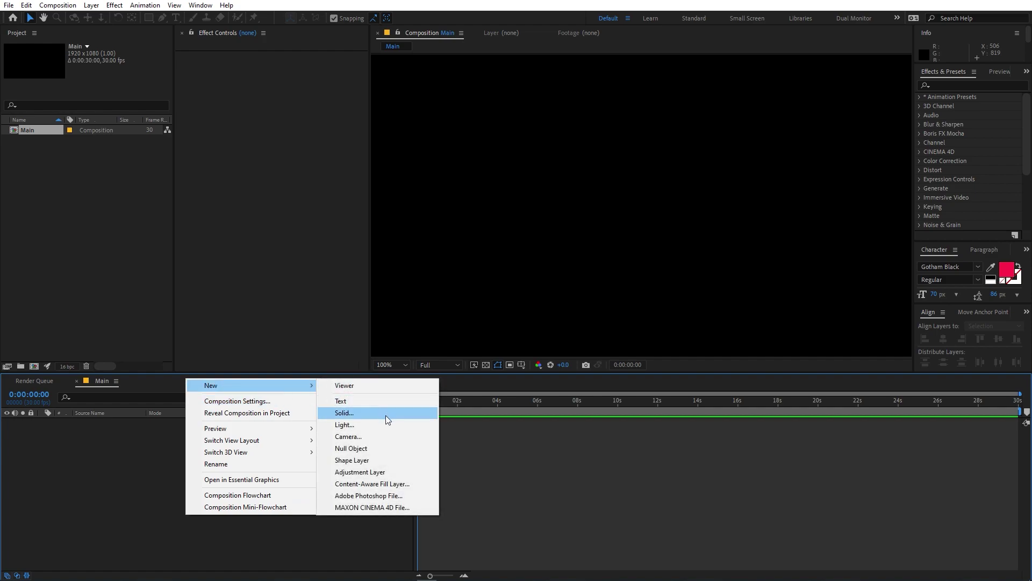
pyautogui.click(359, 415)
pyautogui.click(123, 189)
pyautogui.moveTo(112, 354); pyautogui.dragTo(94, 366)
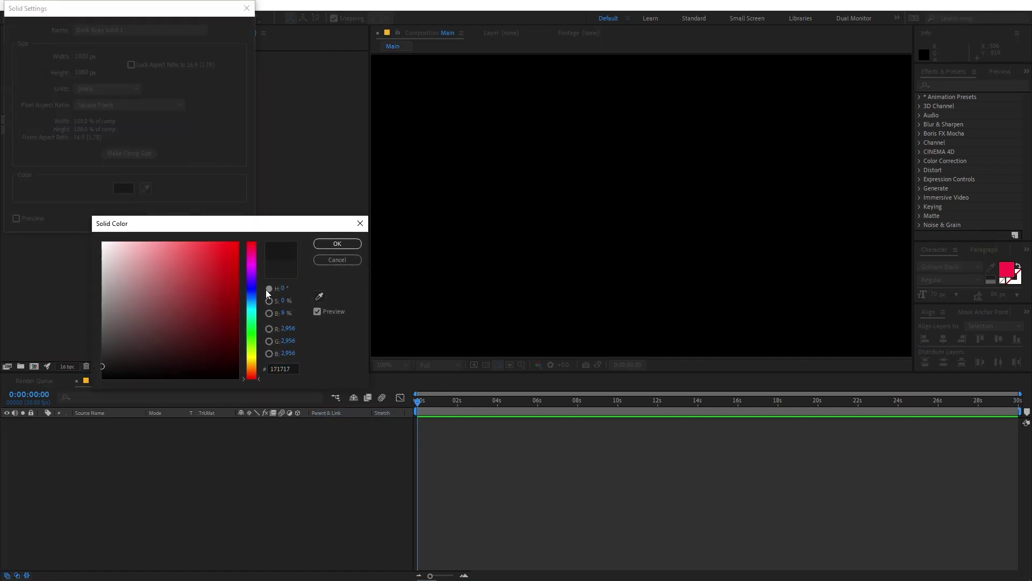
pyautogui.click(337, 244)
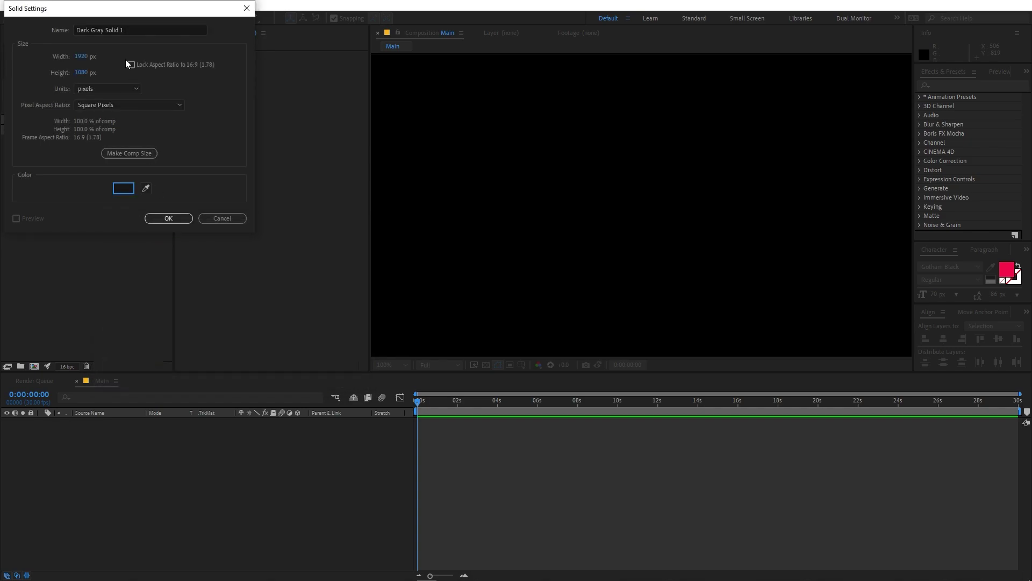
pyautogui.click(163, 220)
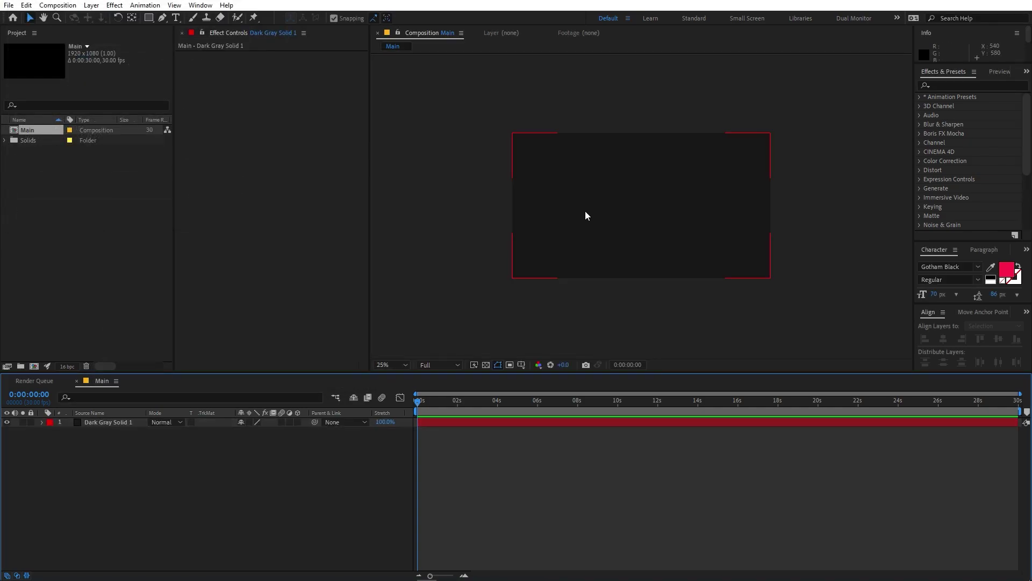
pyautogui.click(130, 247)
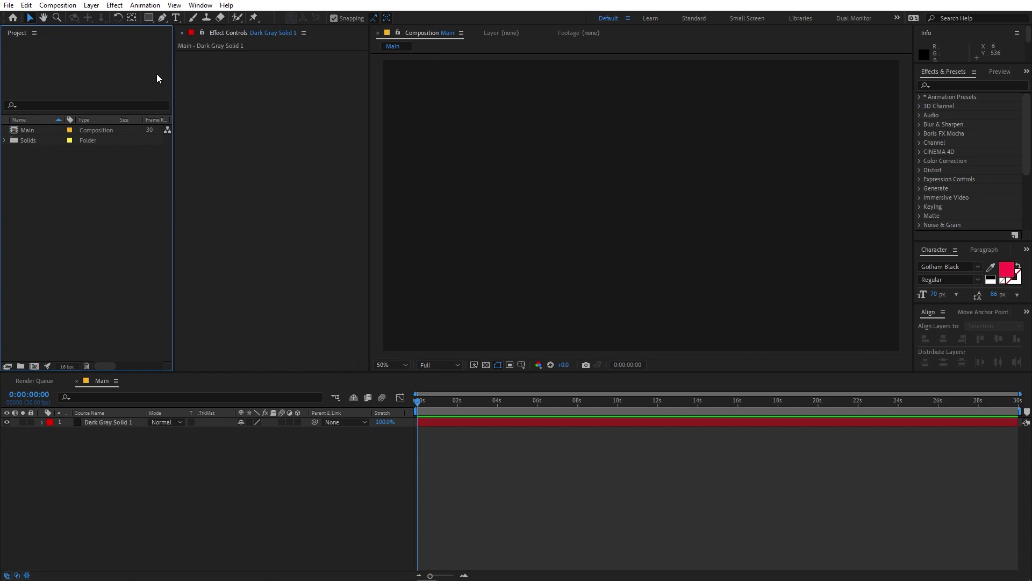
# - Add a text layer reading "3D" and center it horizontally and vertically in the composition
pyautogui.click(175, 17)
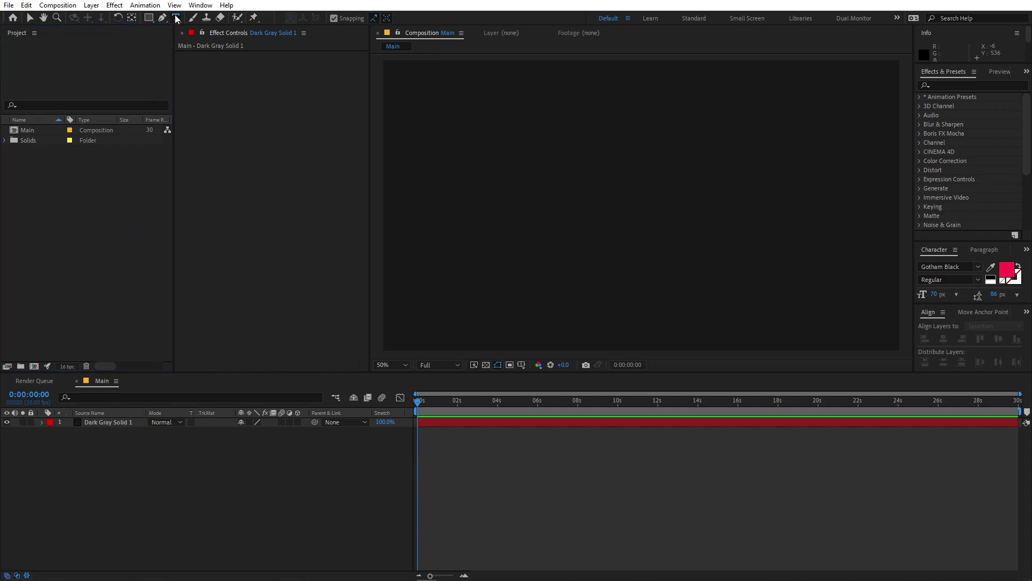
pyautogui.click(577, 181)
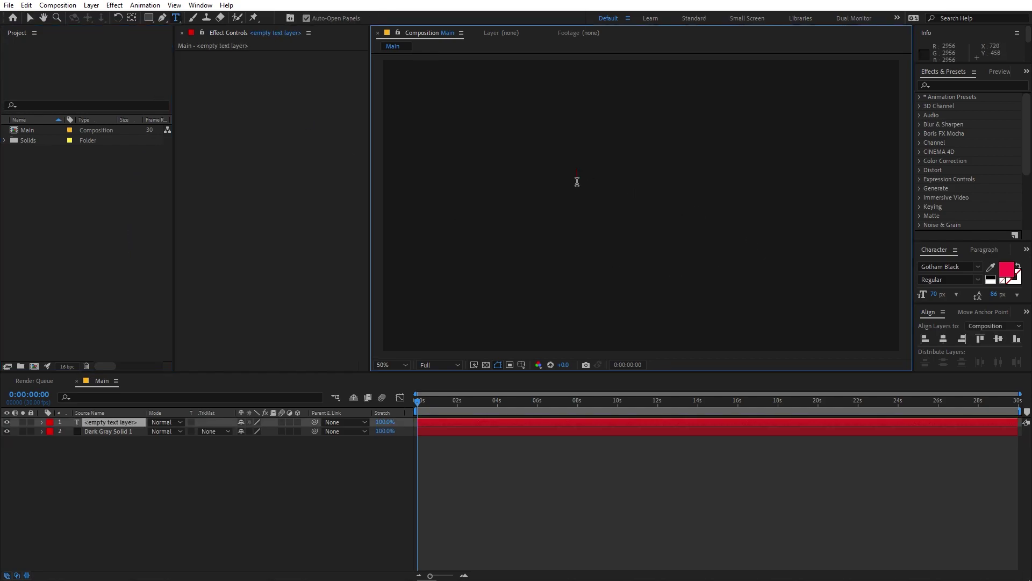
pyautogui.write('3D')
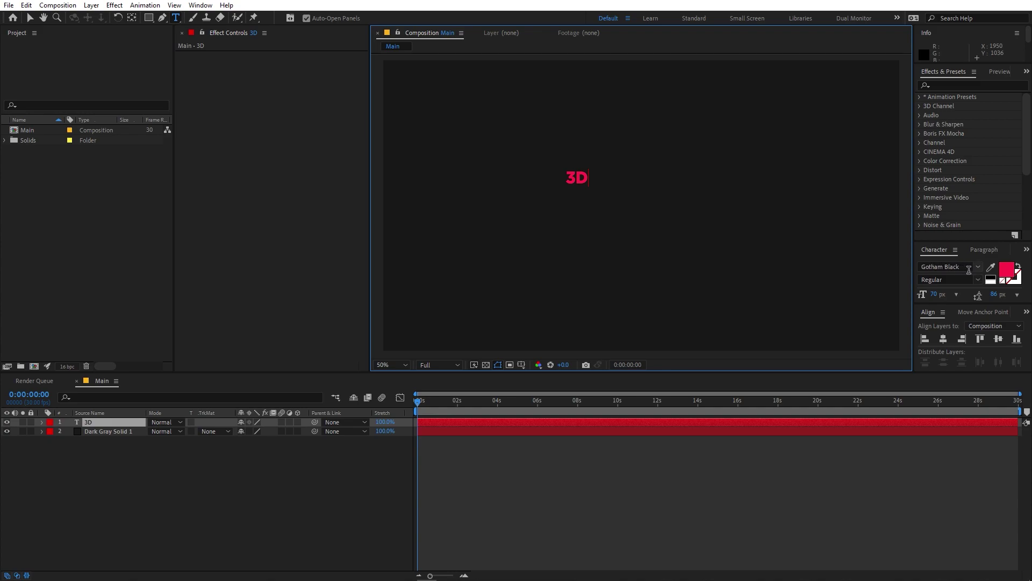
pyautogui.click(943, 338)
pyautogui.click(999, 339)
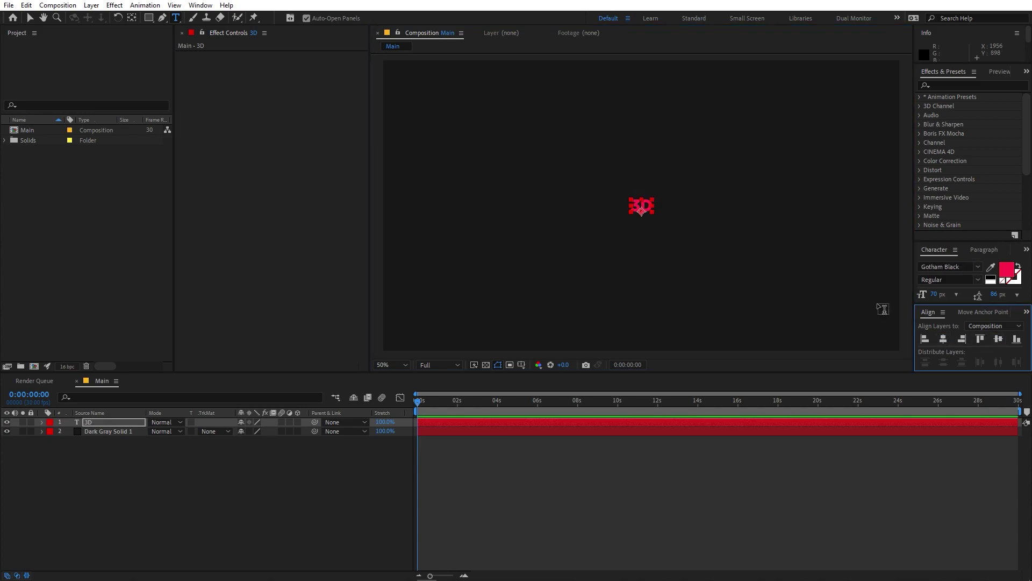
# - With snapping turned off, move the text layer's anchor point slightly to the bottom center of the letters
pyautogui.click(111, 421)
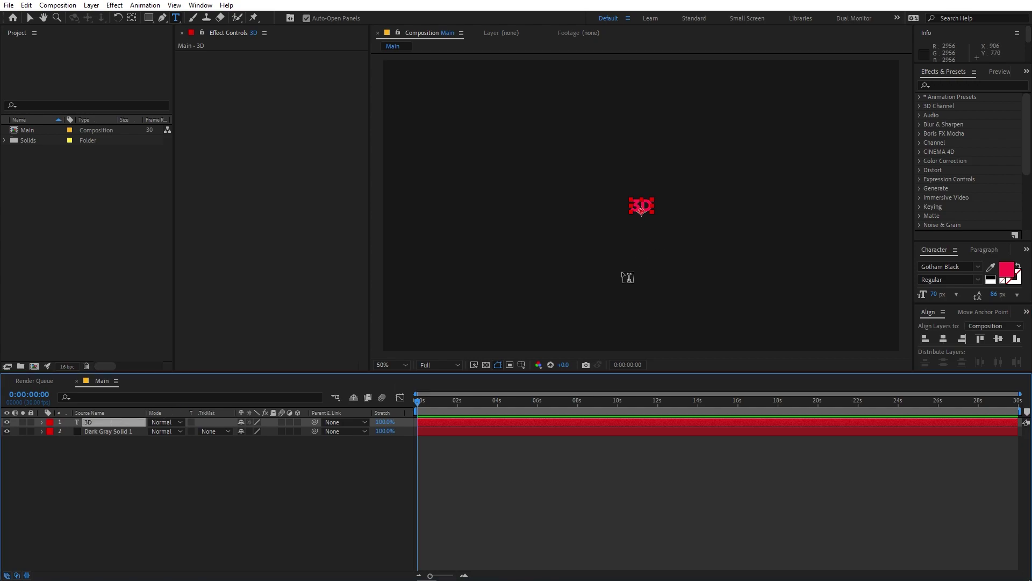
pyautogui.press('.')
pyautogui.press('.')
pyautogui.press('.')
pyautogui.press('.')
pyautogui.press('.')
pyautogui.press('.')
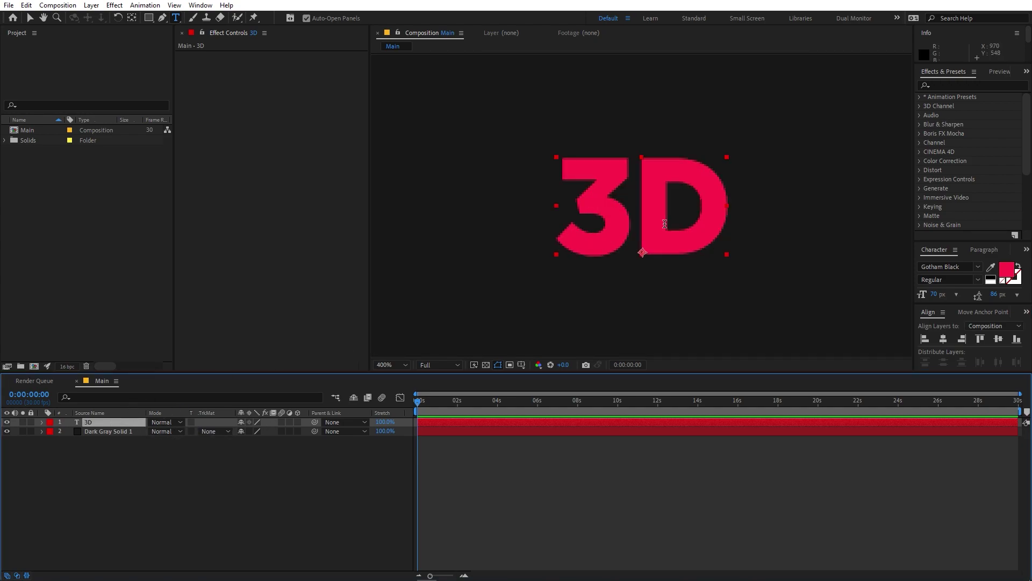
pyautogui.click(131, 18)
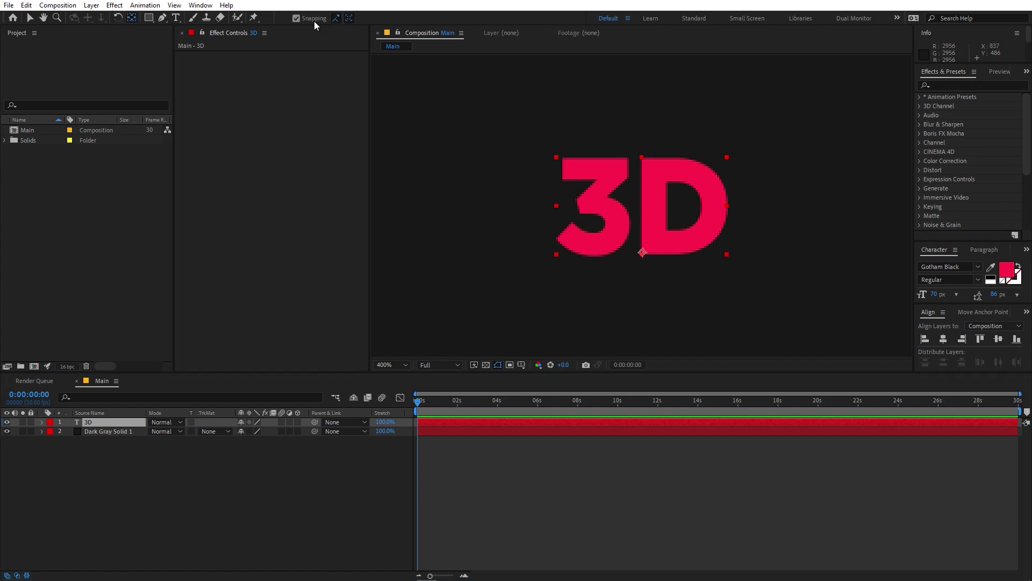
pyautogui.click(295, 19)
pyautogui.moveTo(644, 257); pyautogui.dragTo(643, 258)
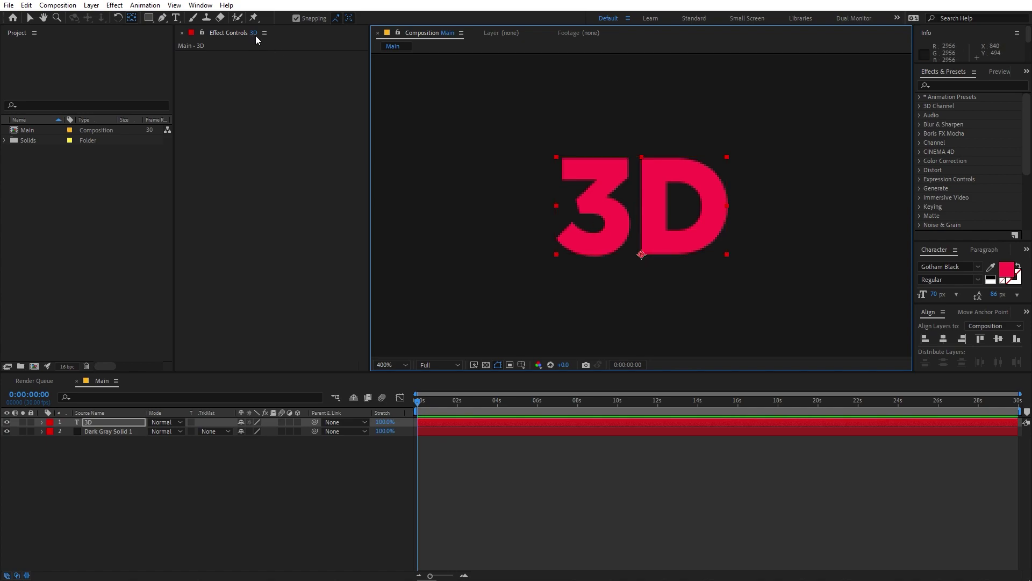
# - Scale the text layer to 788% and center it in the composition again
pyautogui.click(102, 421)
pyautogui.press('/')
pyautogui.press('s')
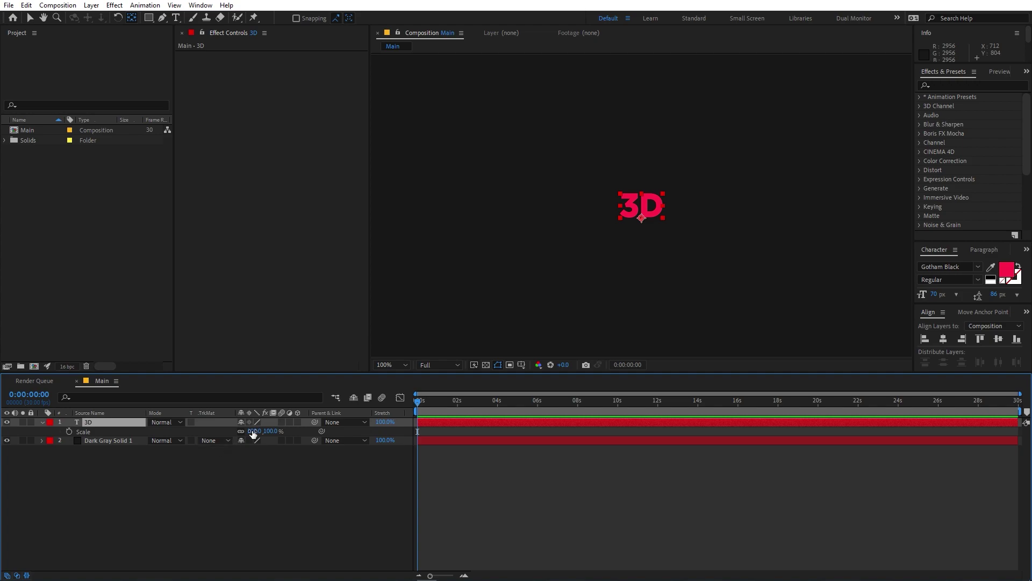
pyautogui.moveTo(245, 434); pyautogui.dragTo(945, 344)
pyautogui.press(',')
pyautogui.click(943, 340)
pyautogui.click(1000, 342)
pyautogui.click(522, 496)
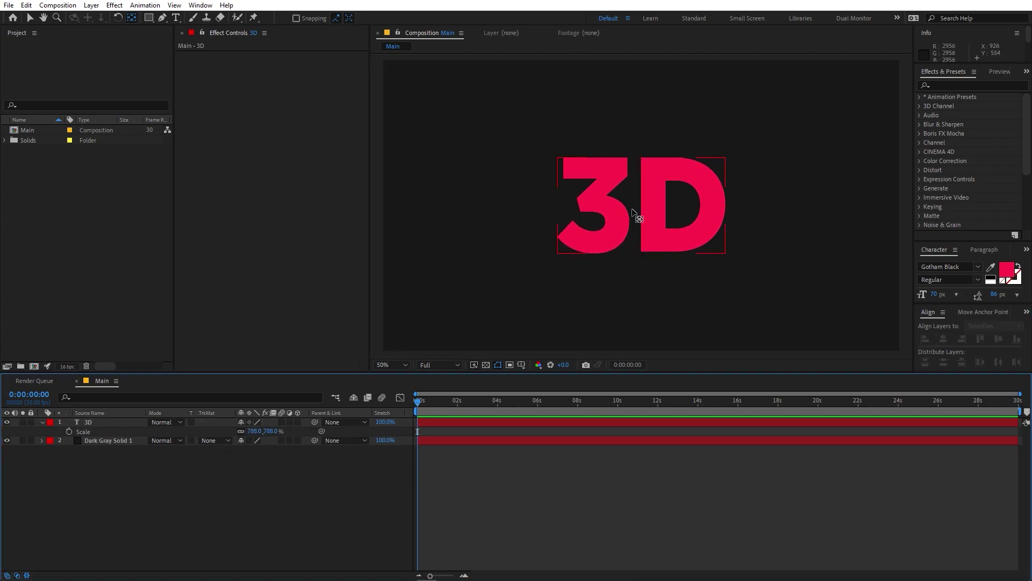
# - Make the text layer a 3D layer
pyautogui.press('s')
pyautogui.click(295, 422)
pyautogui.click(297, 422)
# - Set the Extrusion Depth in the text layer's Geometry Options to 15
pyautogui.click(43, 431)
pyautogui.click(44, 422)
pyautogui.click(41, 422)
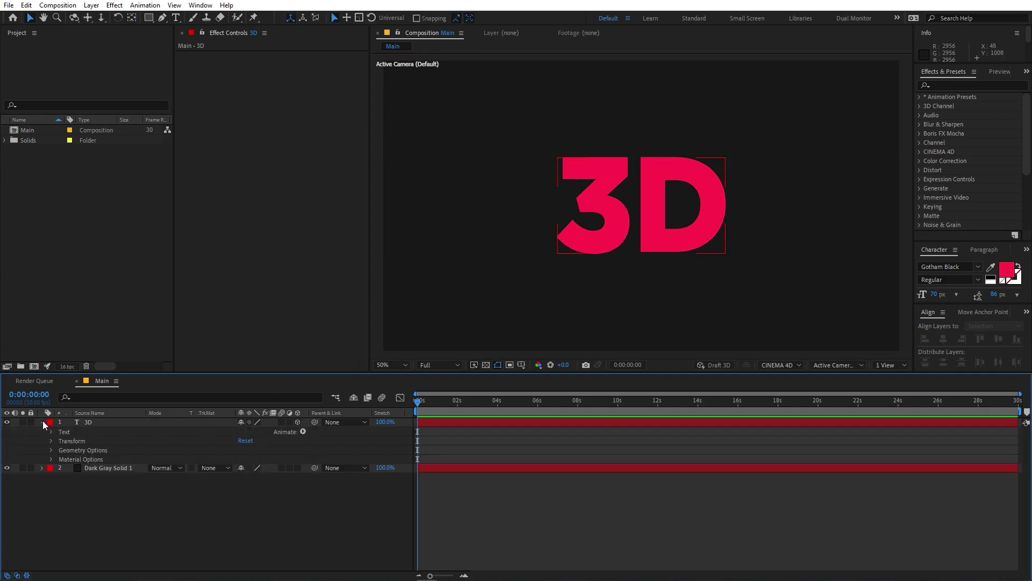
pyautogui.click(52, 450)
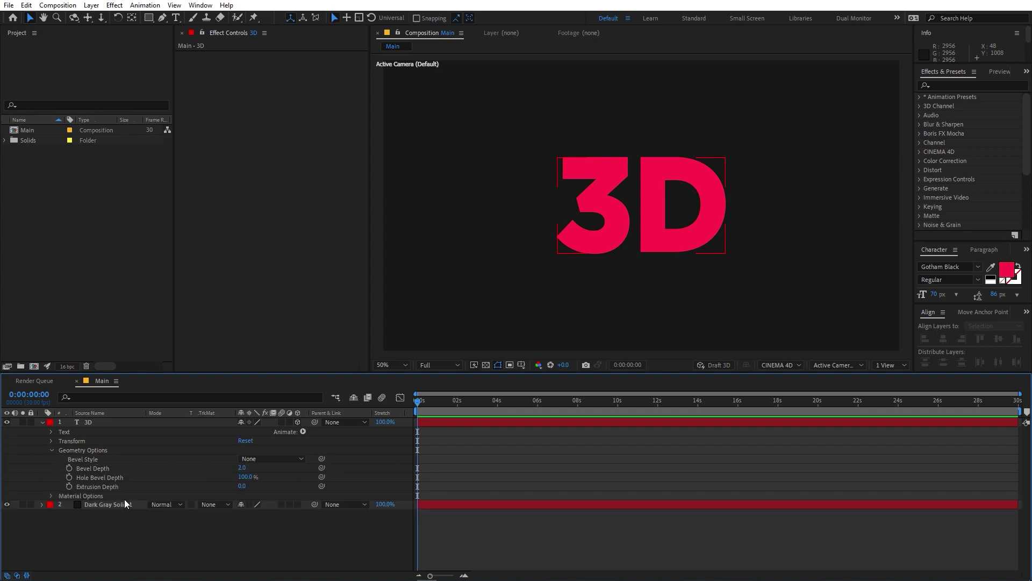
pyautogui.moveTo(241, 486); pyautogui.dragTo(249, 486)
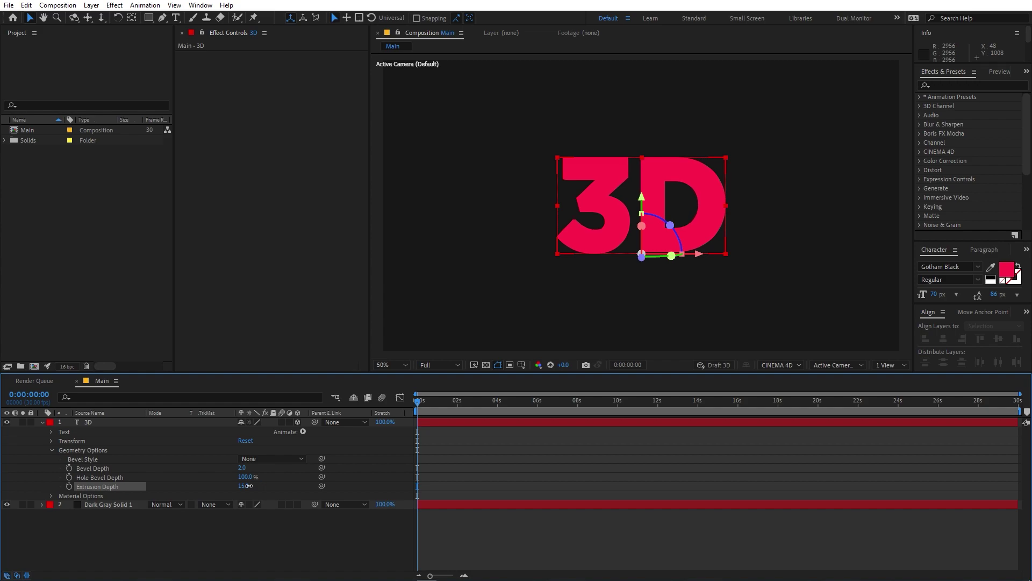
pyautogui.click(521, 460)
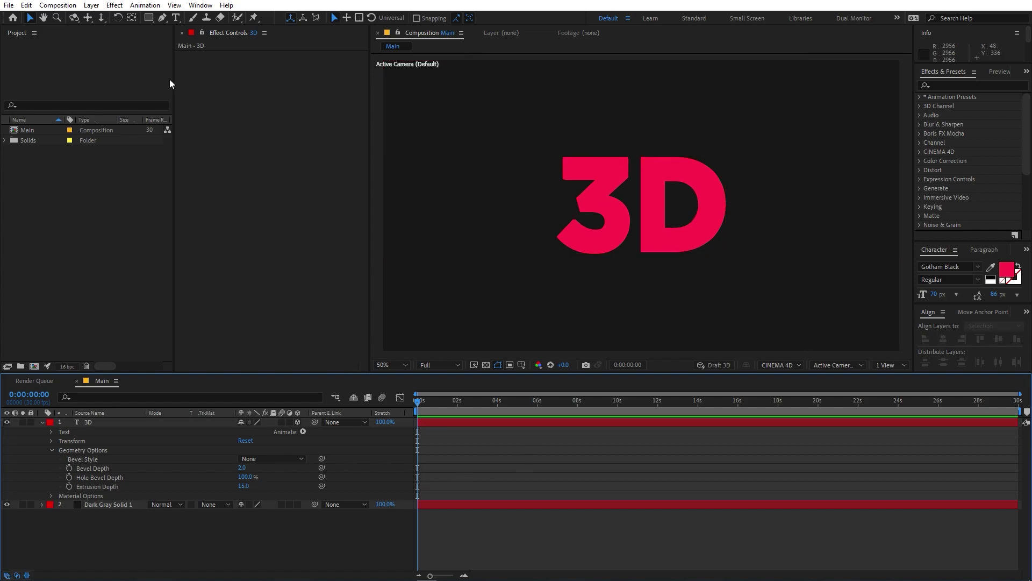
# - Add a two-node camera with the 50mm preset to the composition
pyautogui.click(91, 5)
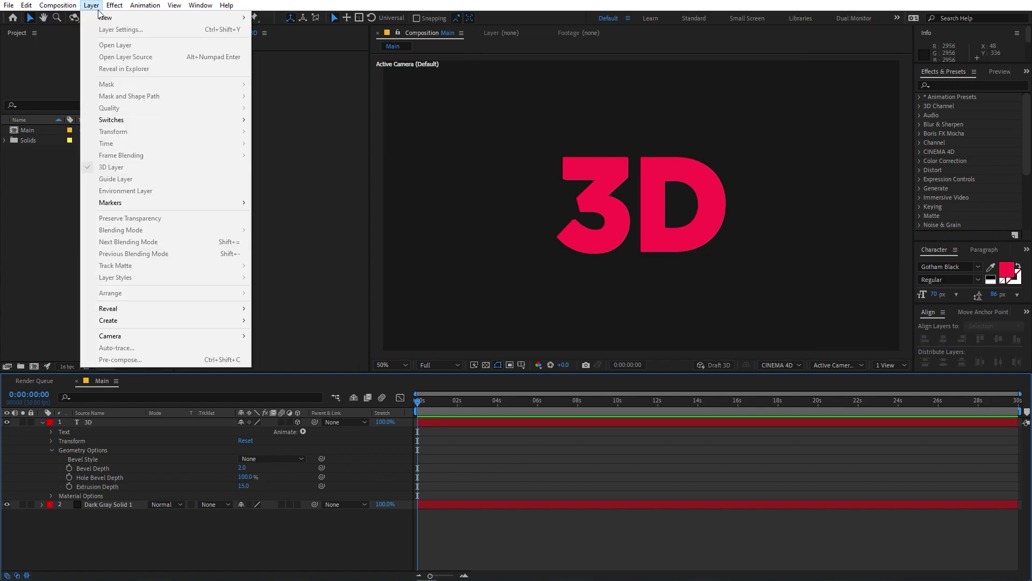
pyautogui.click(91, 5)
pyautogui.click(92, 5)
pyautogui.moveTo(154, 17)
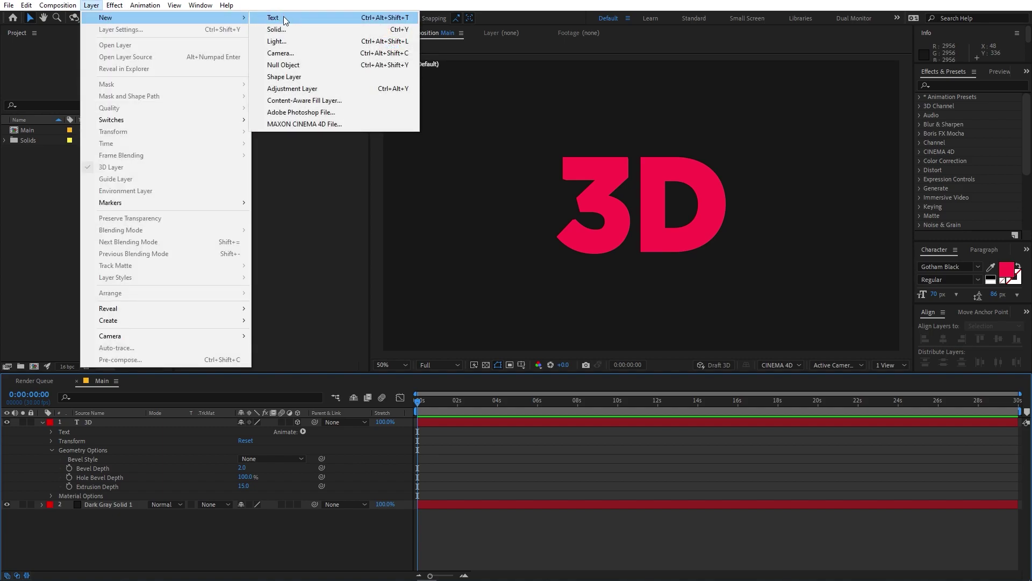
pyautogui.click(286, 54)
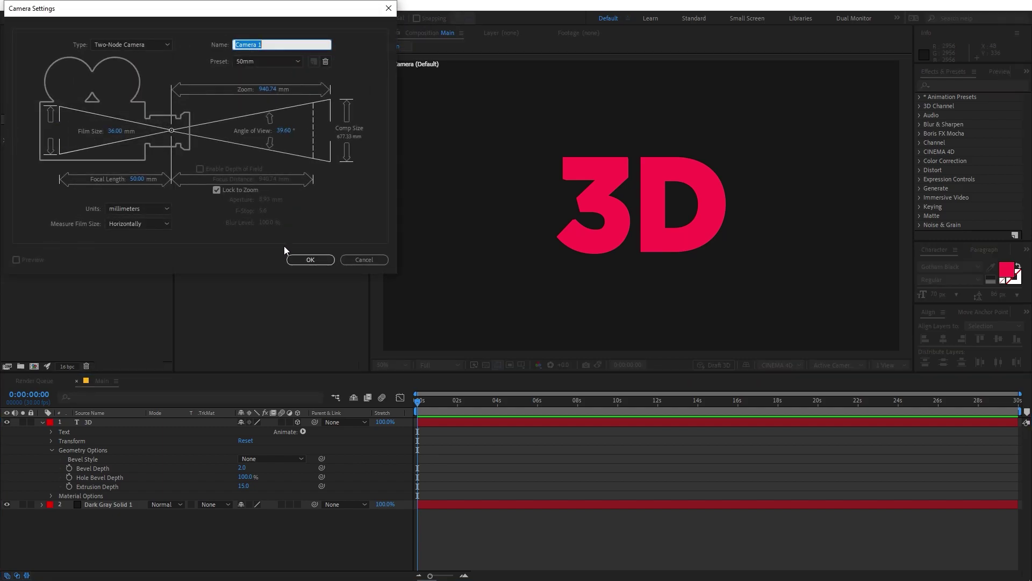
pyautogui.click(300, 260)
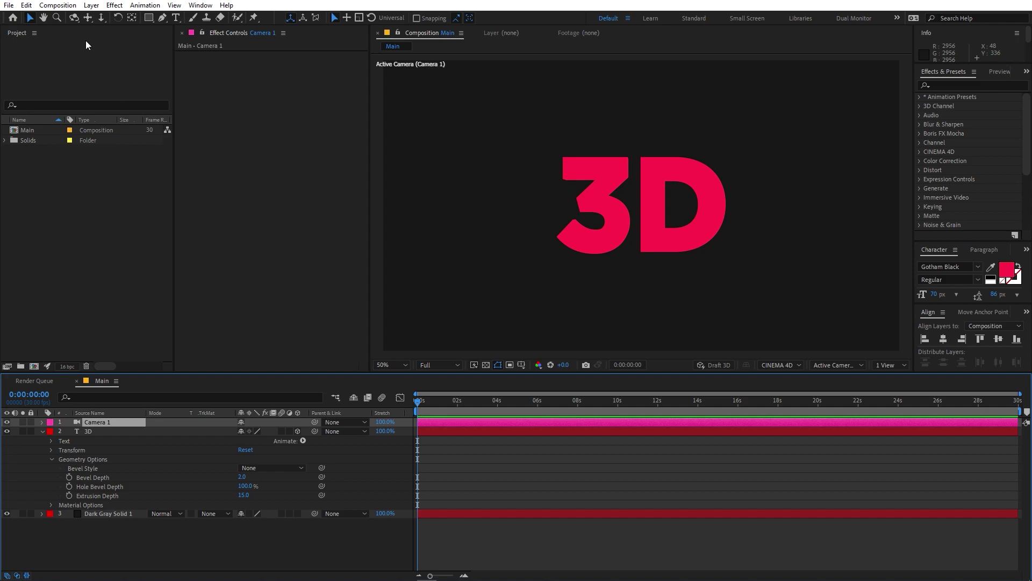
# - Orbit the camera around the text so the extruded sides are seen from an angle
pyautogui.click(76, 18)
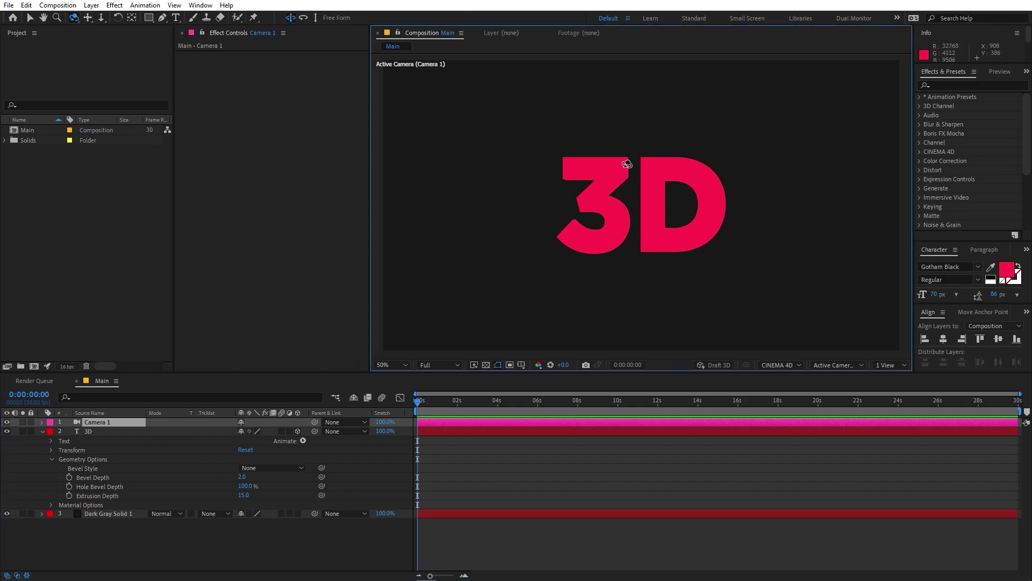
pyautogui.moveTo(637, 176)
pyautogui.mouseDown()
pyautogui.moveTo(656, 182)
pyautogui.moveTo(656, 173)
pyautogui.mouseUp()
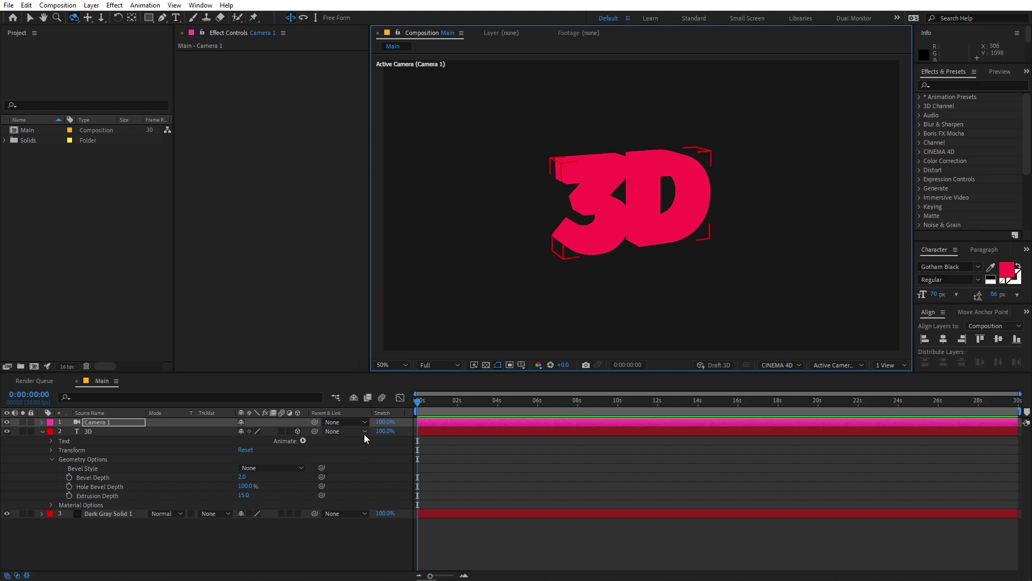
pyautogui.click(215, 545)
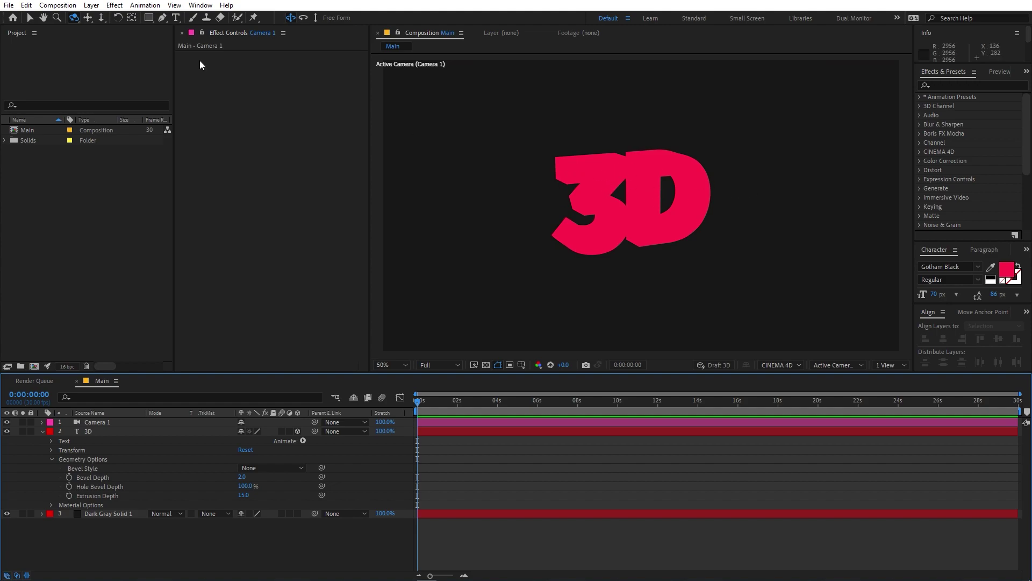
# - Add an ambient light to the composition
pyautogui.click(91, 5)
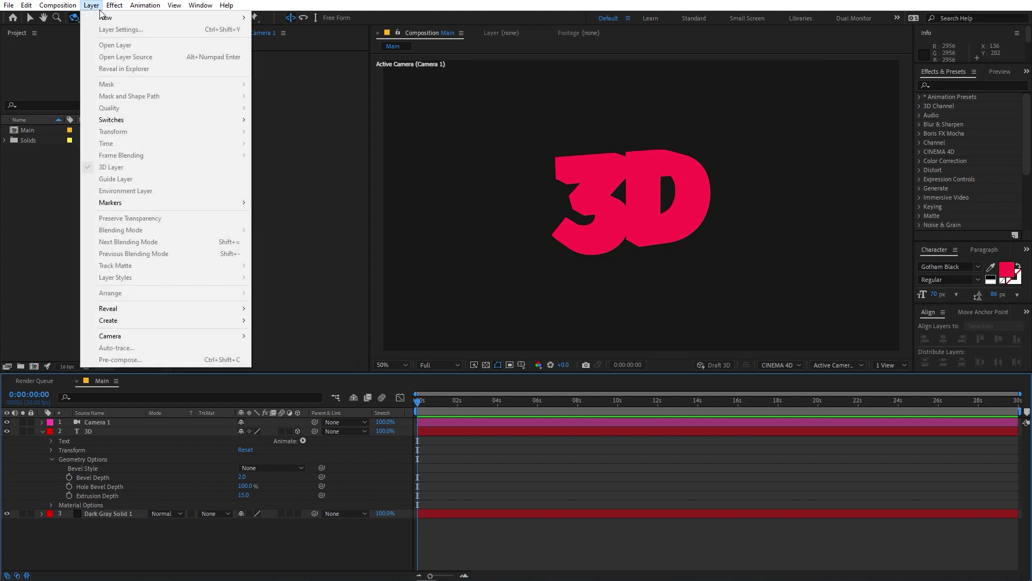
pyautogui.moveTo(183, 23)
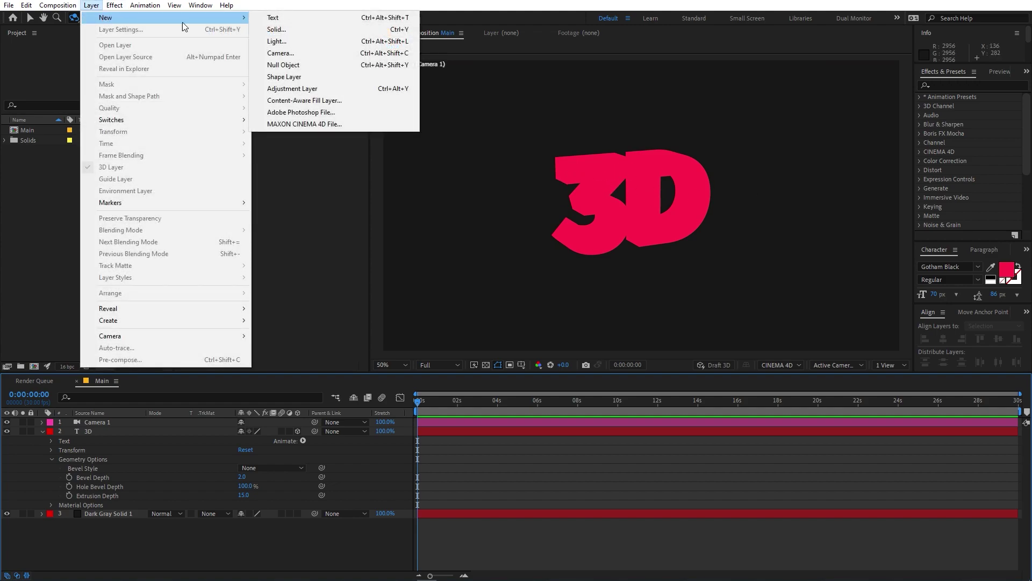
pyautogui.click(288, 41)
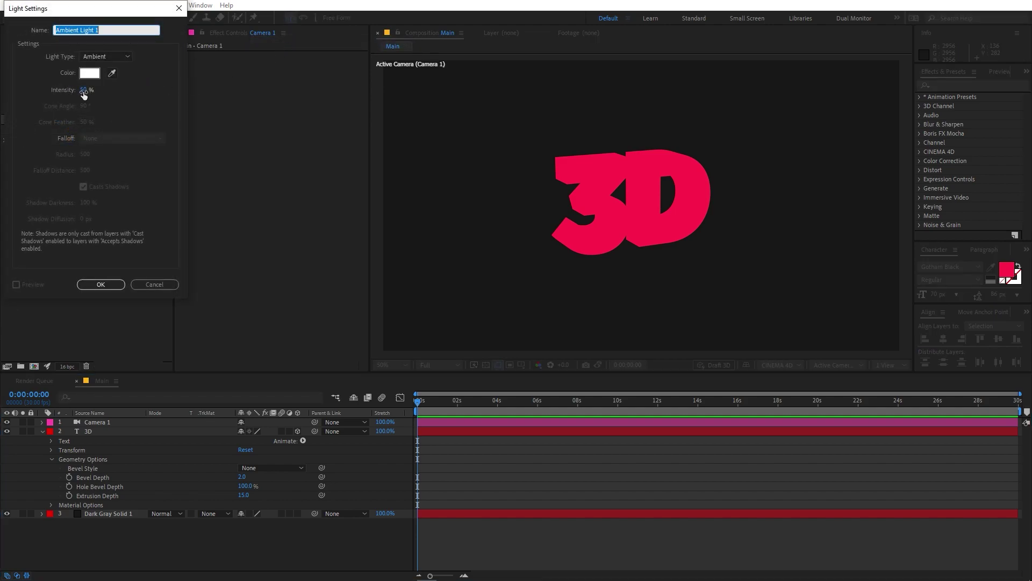
pyautogui.click(102, 286)
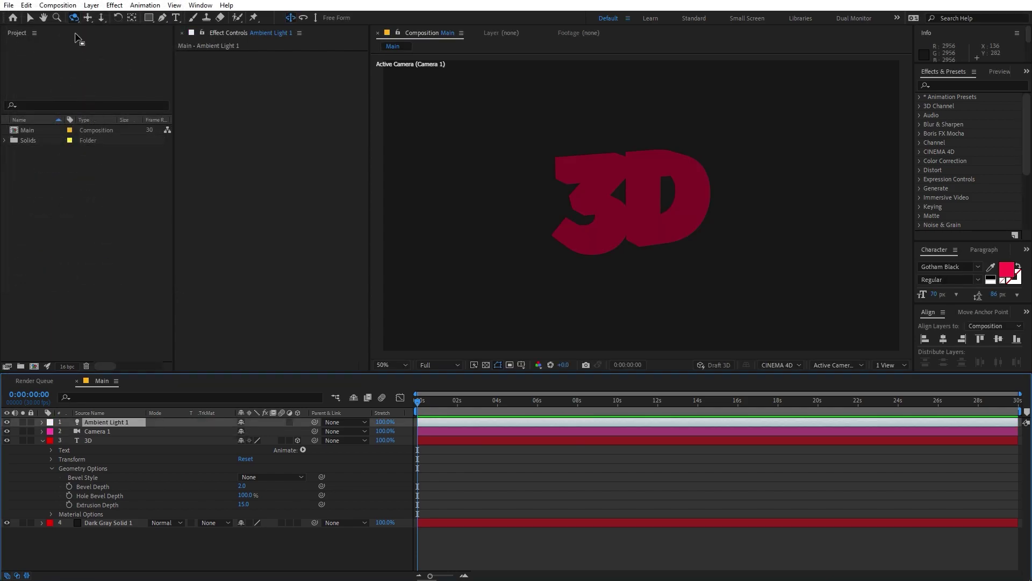
# - Add a white point light with 100% intensity, no falloff and shadow casting enabled
pyautogui.click(92, 7)
pyautogui.moveTo(108, 17)
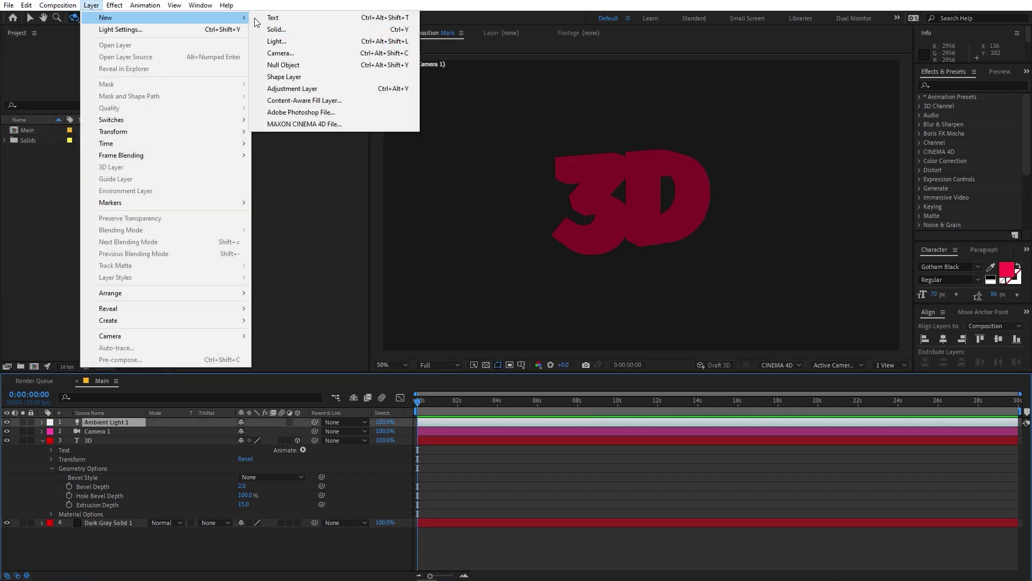
pyautogui.click(286, 44)
pyautogui.click(105, 57)
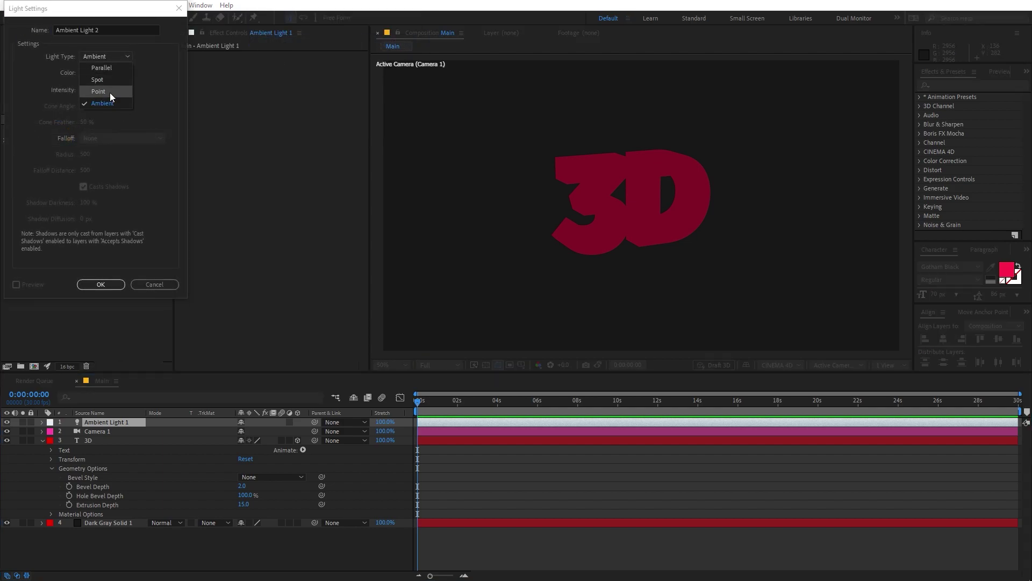
pyautogui.click(109, 92)
pyautogui.click(88, 90)
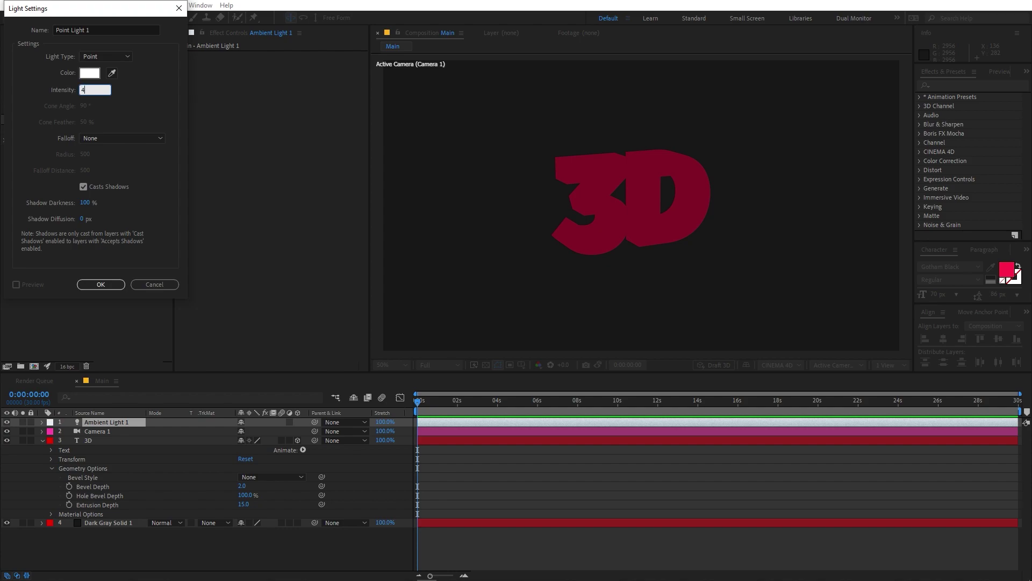
pyautogui.write('4')
pyautogui.click(101, 284)
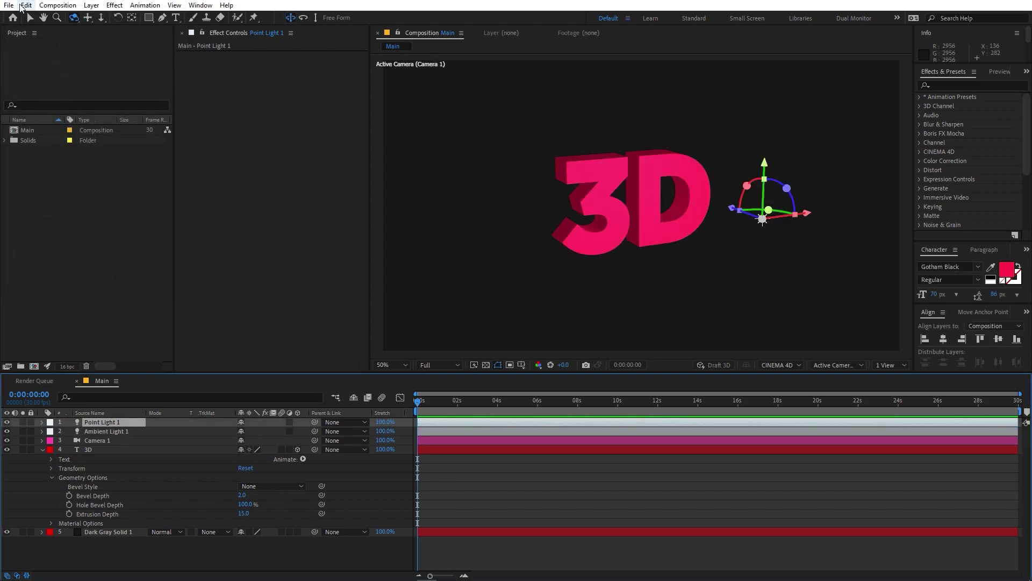
# - Move the point light up above the text's height and slightly inward along its X axis
pyautogui.click(30, 18)
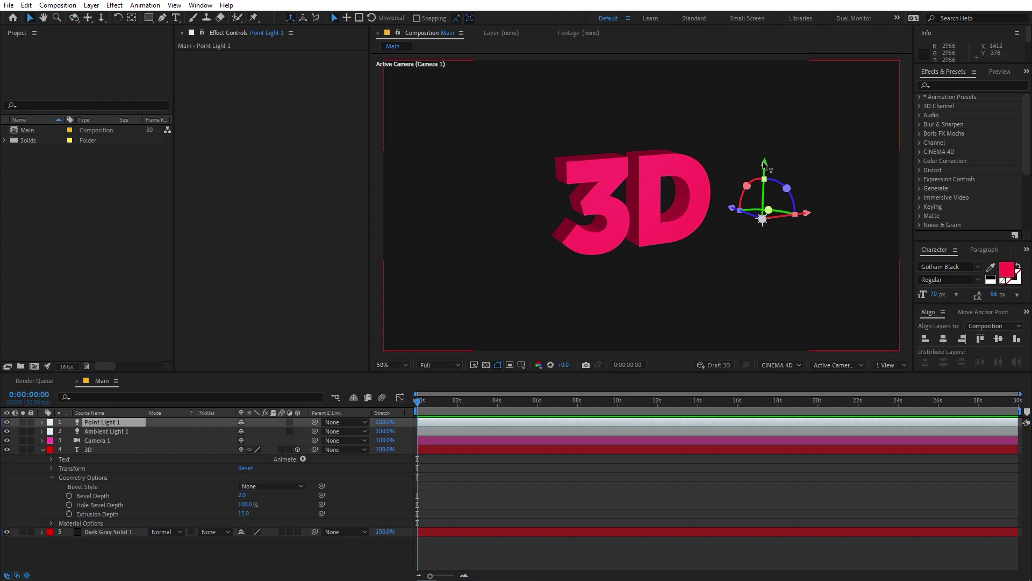
pyautogui.moveTo(767, 168); pyautogui.dragTo(770, 78)
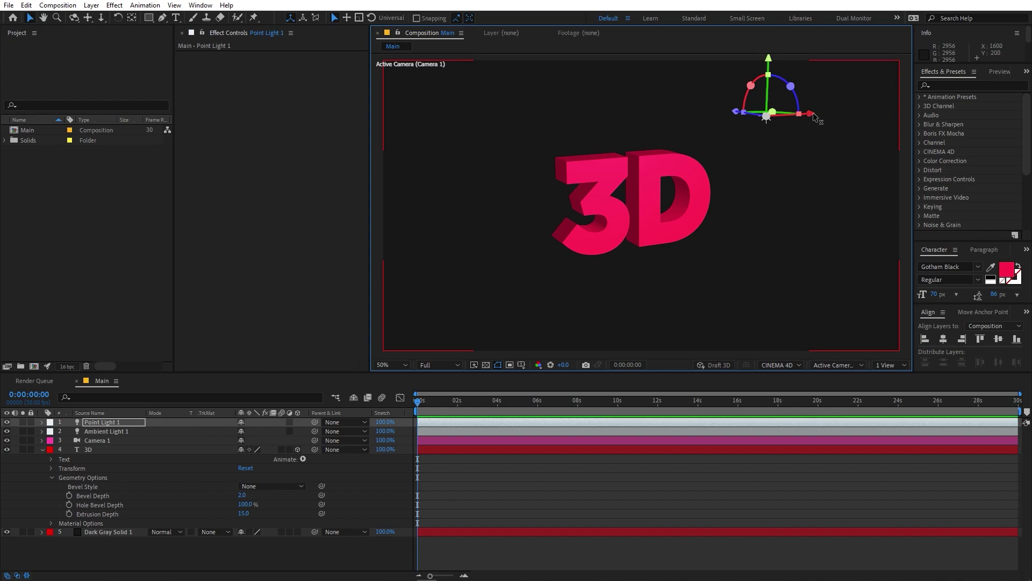
pyautogui.moveTo(814, 112); pyautogui.dragTo(785, 116)
# - Orbit the camera to look down on the text from a higher angle and pan to reframe it near the centre
pyautogui.press('c')
pyautogui.moveTo(635, 156); pyautogui.dragTo(617, 117)
pyautogui.press('c')
pyautogui.press('c')
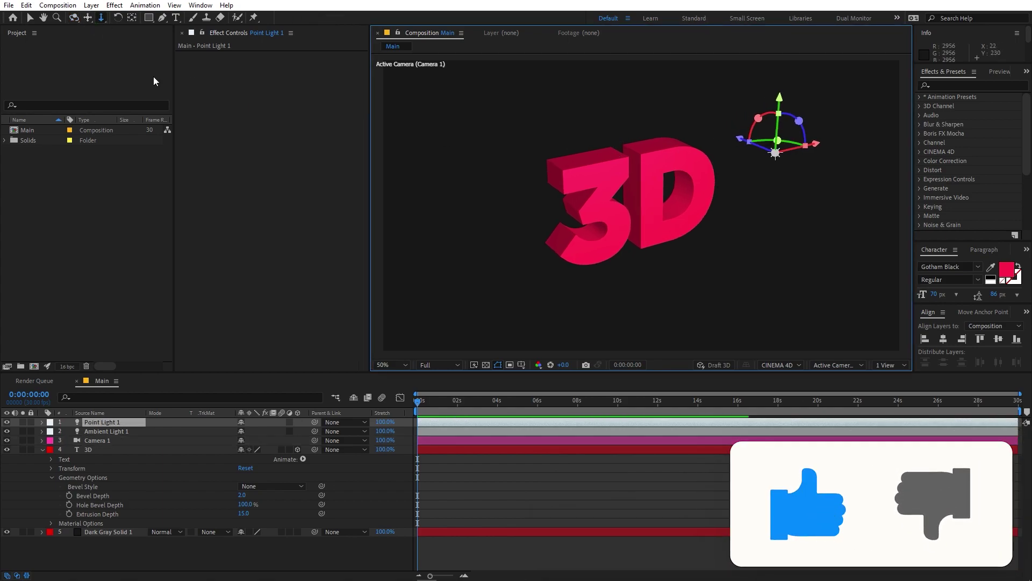
pyautogui.click(88, 17)
pyautogui.moveTo(629, 183); pyautogui.dragTo(641, 189)
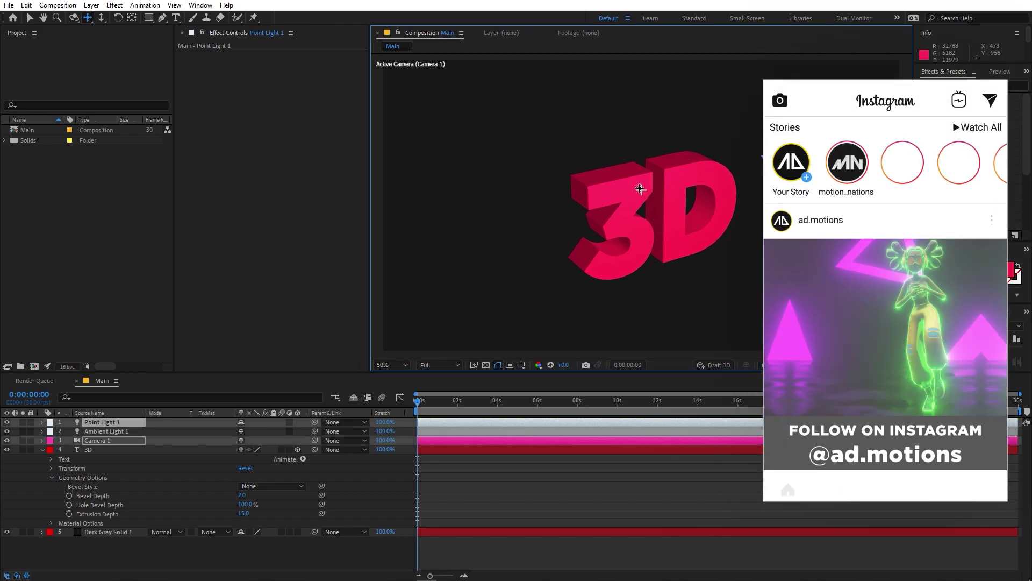
# - Collapse the text layer's properties and make the dark gray solid a 3D layer
pyautogui.click(102, 449)
pyautogui.click(43, 449)
pyautogui.click(99, 460)
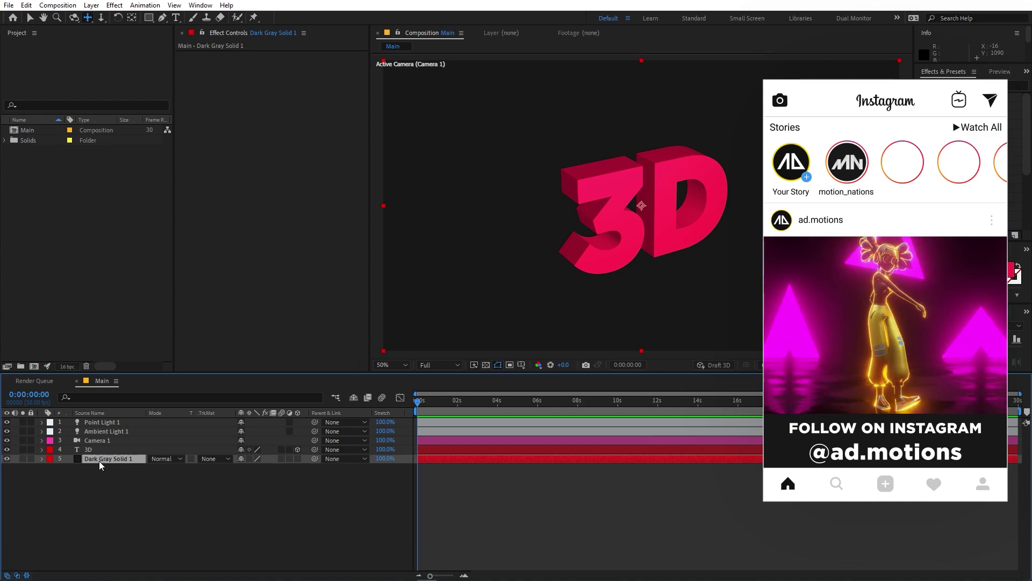
pyautogui.click(297, 458)
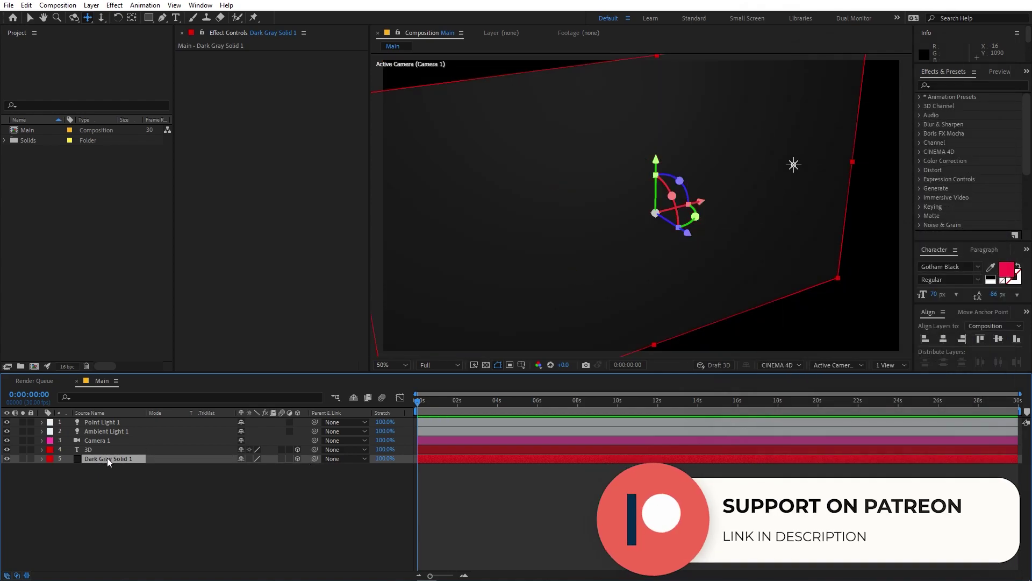
# - Set the dark gray solid's X Rotation to -90° so it lies flat as a floor
pyautogui.press('r')
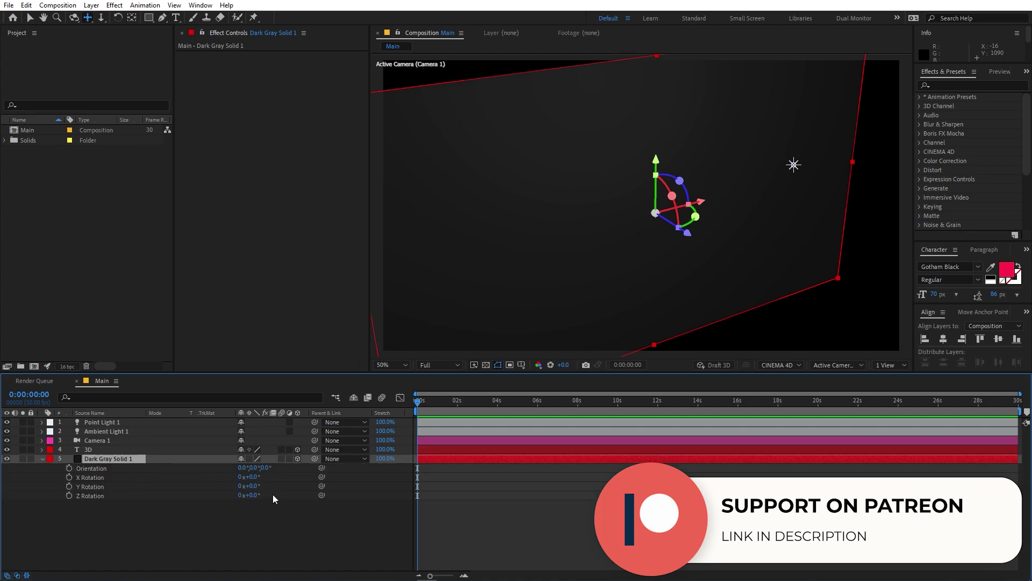
pyautogui.moveTo(251, 486)
pyautogui.mouseDown()
pyautogui.moveTo(230, 486)
pyautogui.moveTo(254, 478)
pyautogui.mouseUp()
pyautogui.hotkey('ctrl', 'z')
pyautogui.click(254, 478)
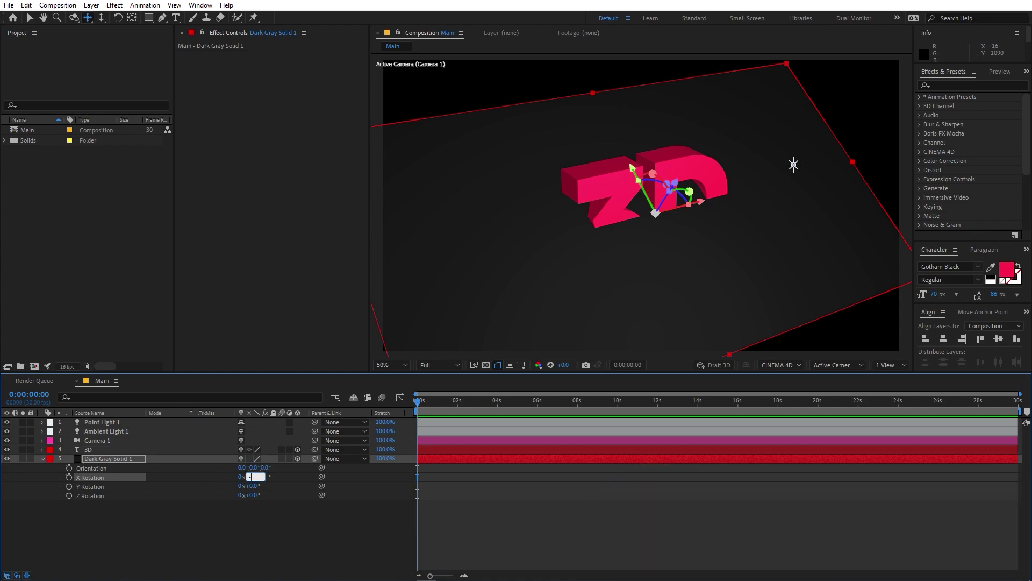
pyautogui.press('Return')
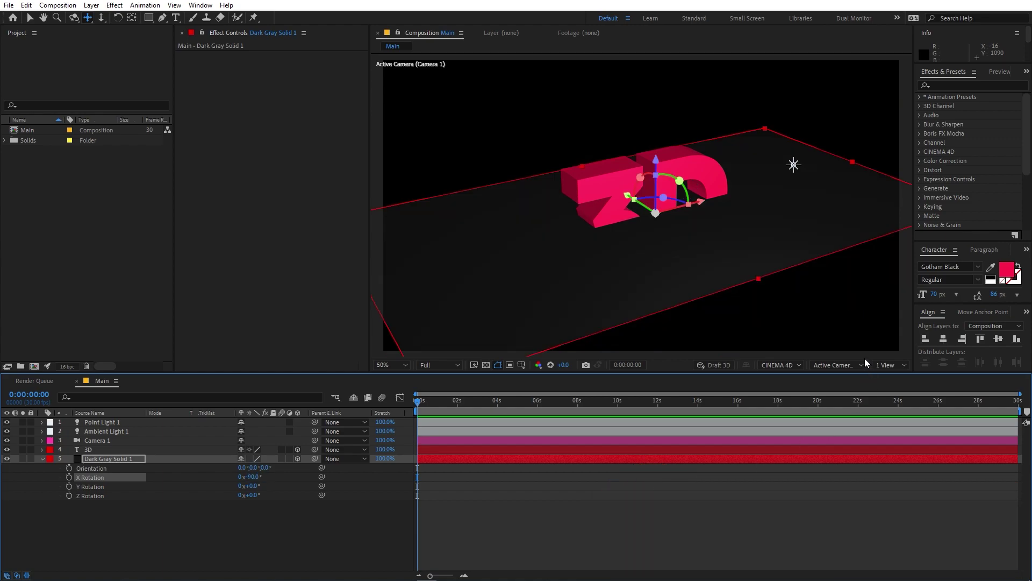
# - Lower the floor solid to the bottom edge of the text using the Left view, then return to the Active Camera view
pyautogui.click(836, 364)
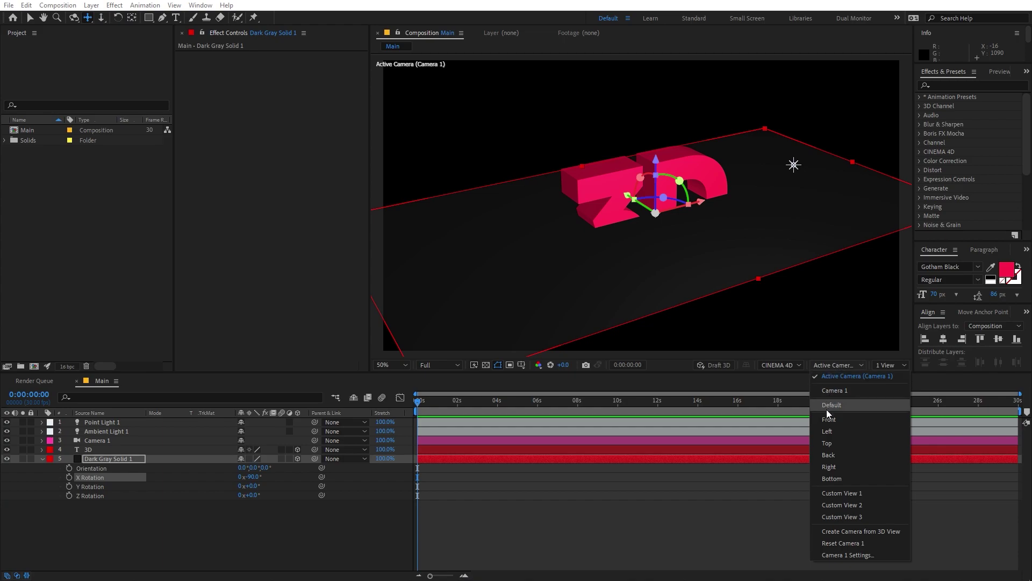
pyautogui.click(827, 432)
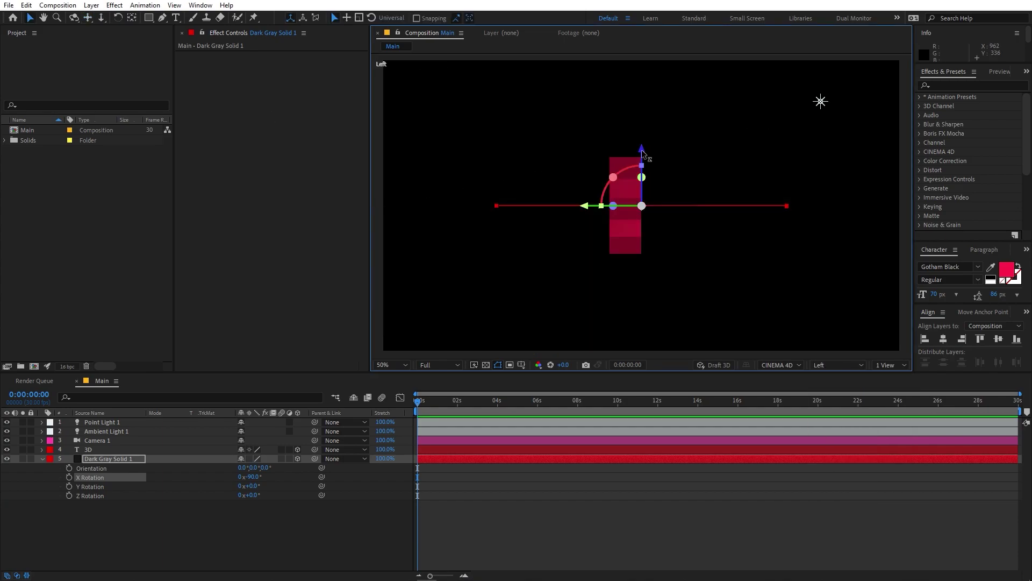
pyautogui.moveTo(642, 154); pyautogui.dragTo(640, 200)
pyautogui.scroll(6, 612, 206)
pyautogui.moveTo(539, 296); pyautogui.dragTo(557, 108)
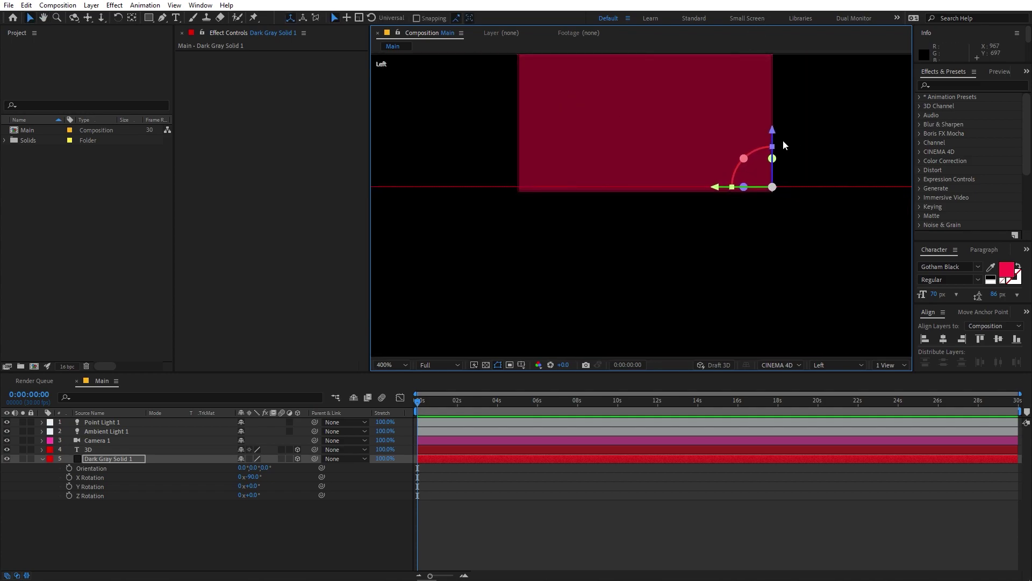
pyautogui.moveTo(774, 135); pyautogui.dragTo(773, 138)
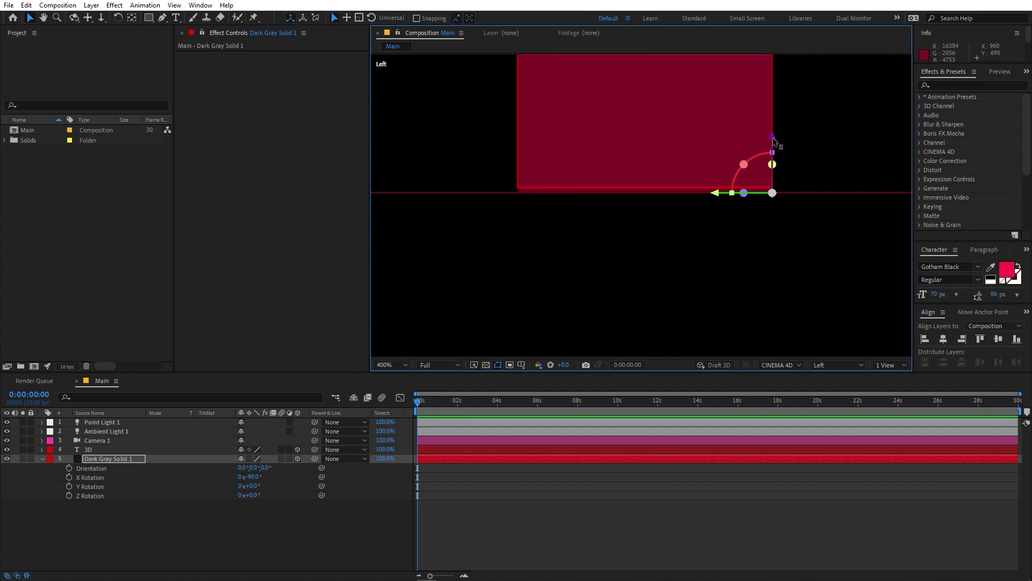
pyautogui.press('/')
pyautogui.click(831, 365)
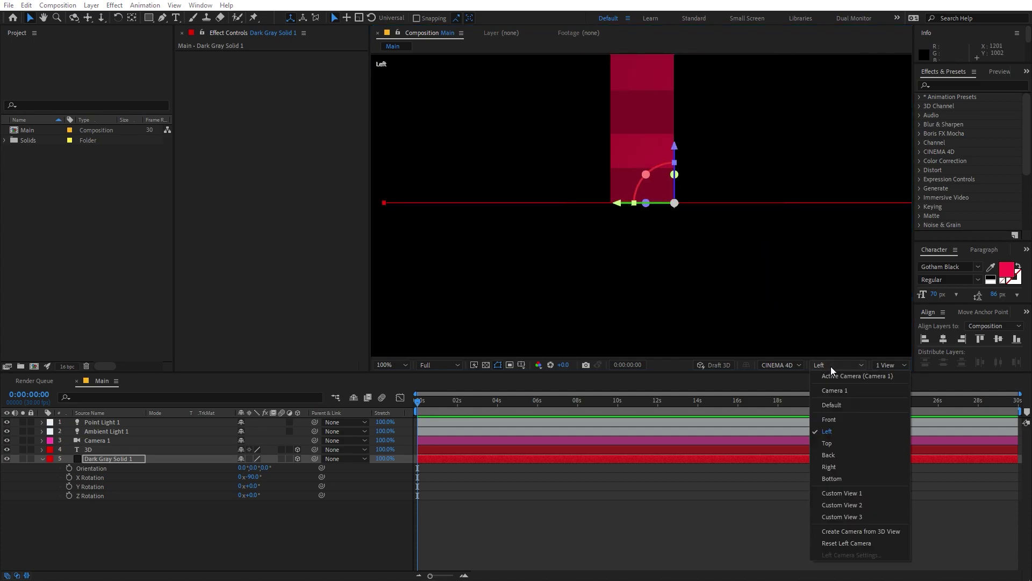
pyautogui.click(837, 377)
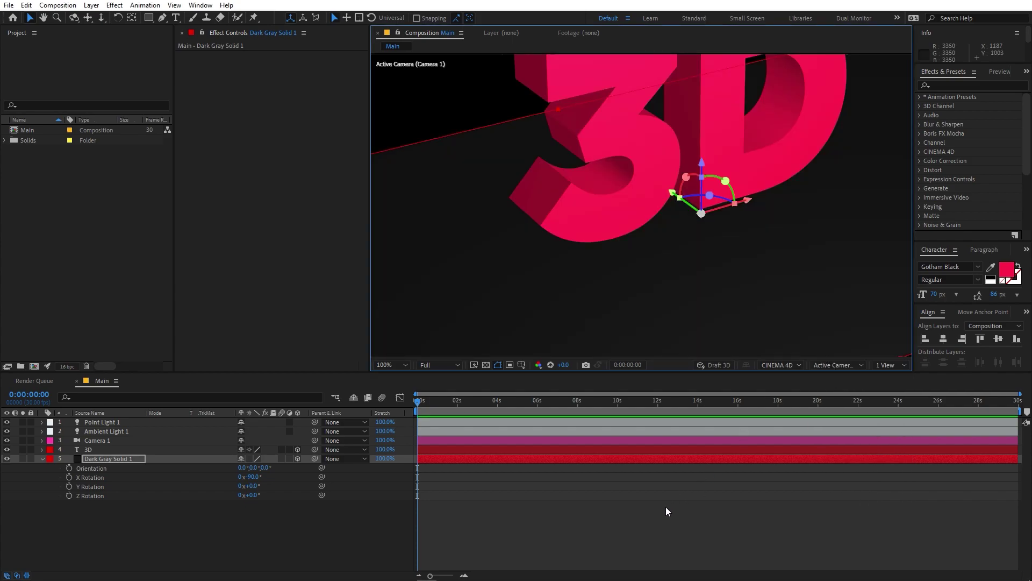
pyautogui.click(666, 506)
# - Scale the floor solid up to 421% so it fills the camera frame
pyautogui.scroll(-4, 627, 179)
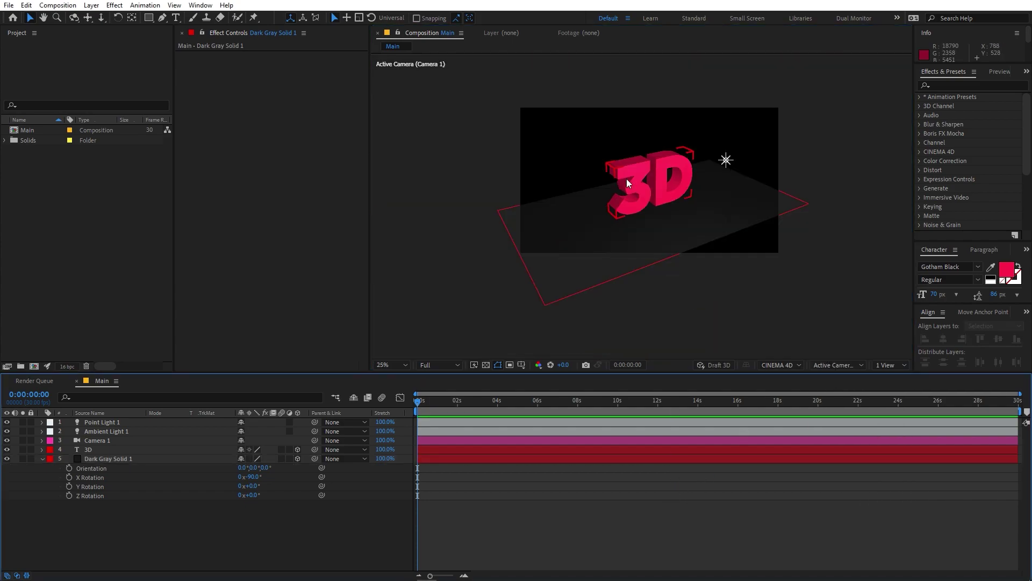
pyautogui.click(104, 461)
pyautogui.press('s')
pyautogui.moveTo(251, 467); pyautogui.dragTo(307, 467)
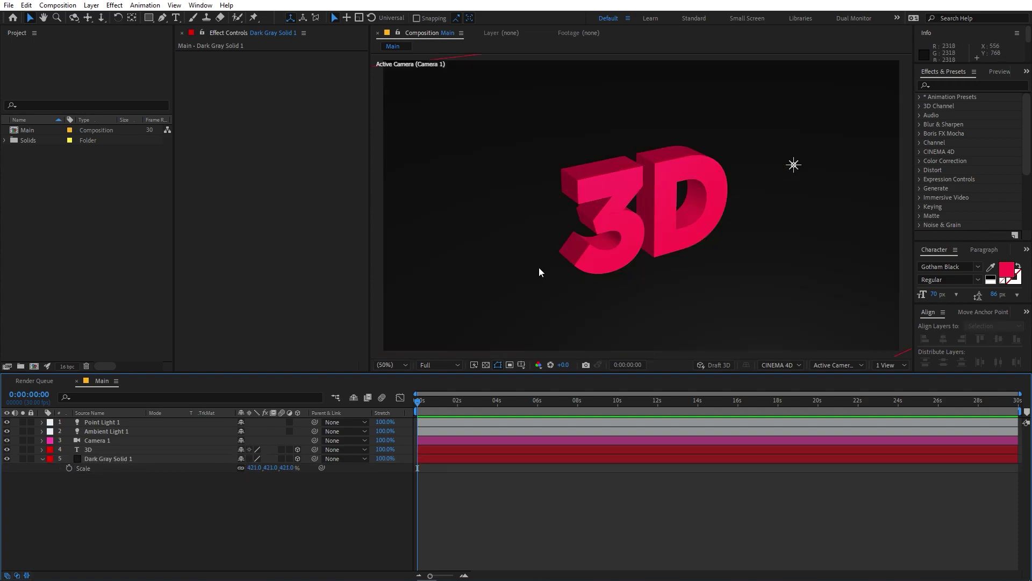
# - Turn on Casts Shadows in the text layer's Material Options
pyautogui.click(87, 450)
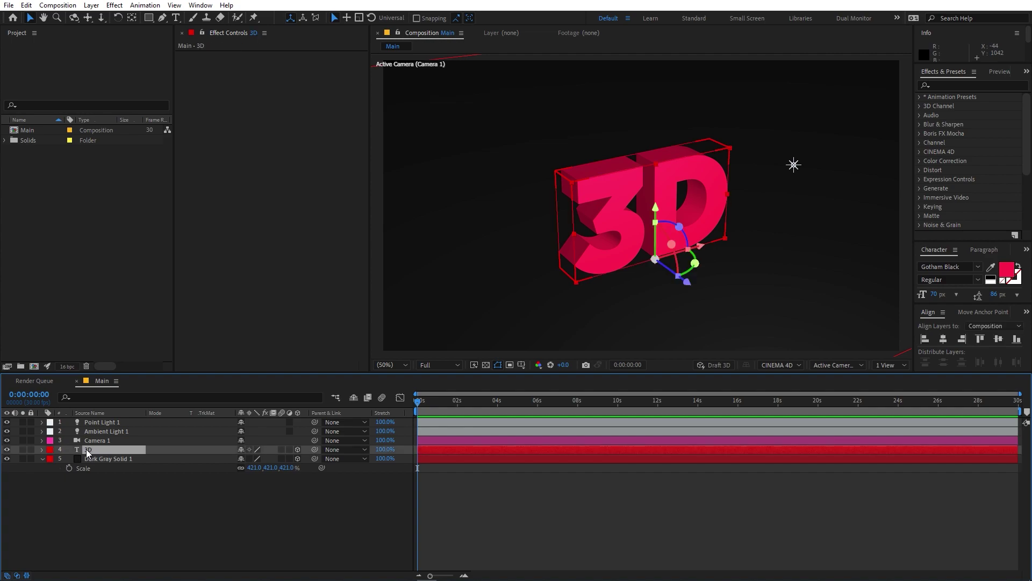
pyautogui.press('a')
pyautogui.press('a')
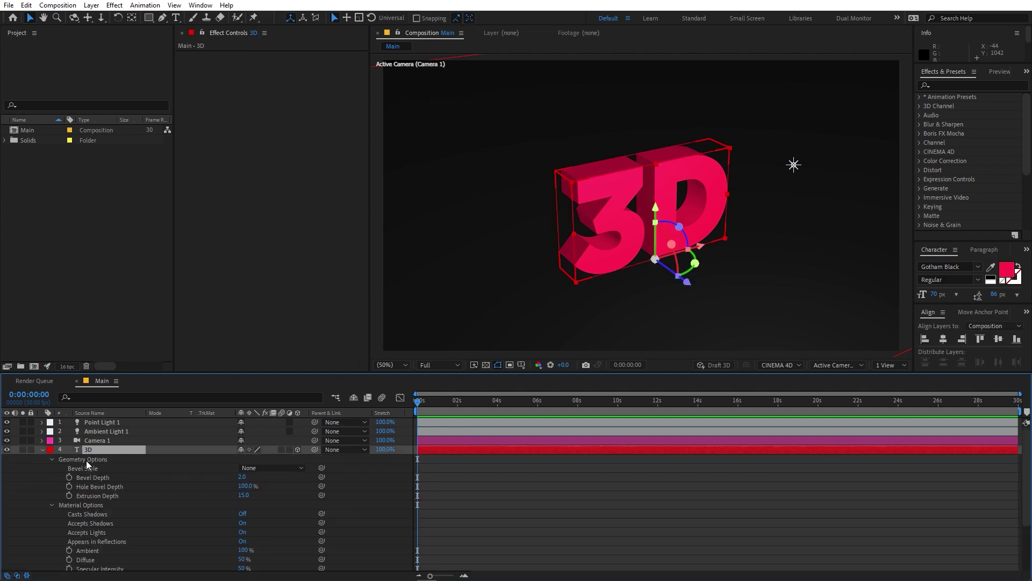
pyautogui.click(245, 515)
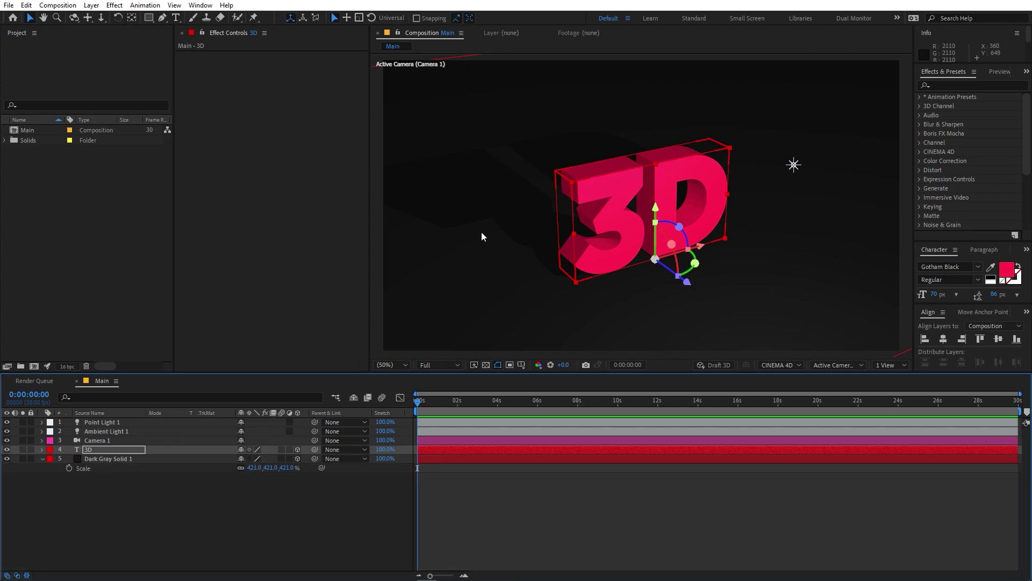
# - Set the point light's Shadow Diffusion to 106 pixels to soften the shadow on the floor
pyautogui.click(102, 423)
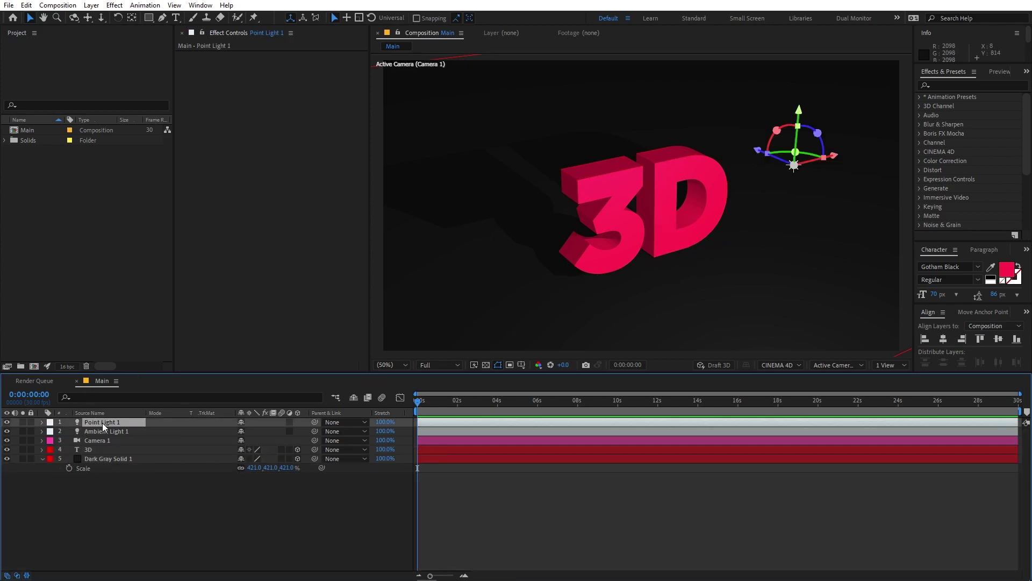
pyautogui.press('a')
pyautogui.press('a')
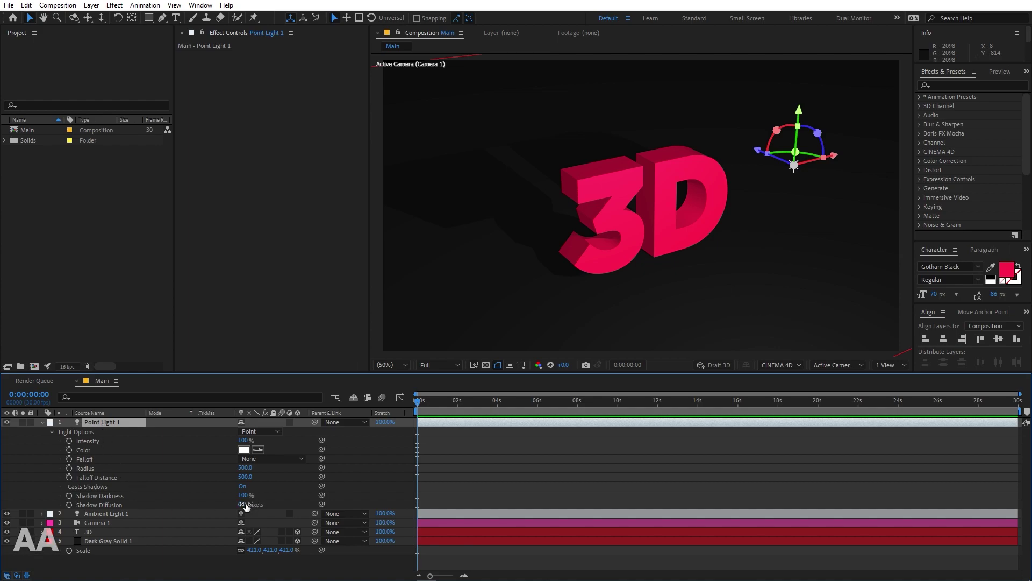
pyautogui.moveTo(242, 504); pyautogui.dragTo(263, 506)
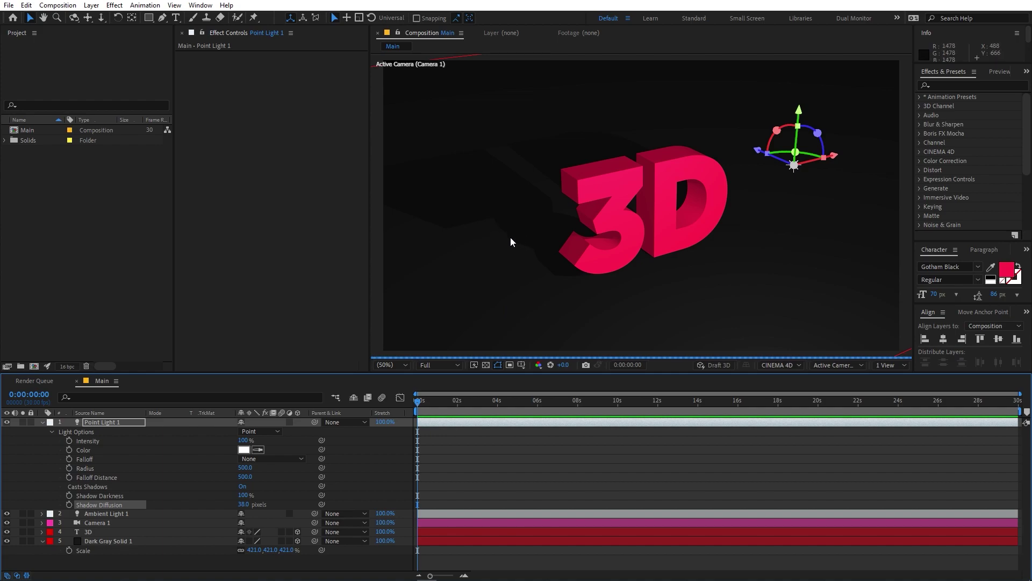
pyautogui.moveTo(243, 504); pyautogui.dragTo(330, 467)
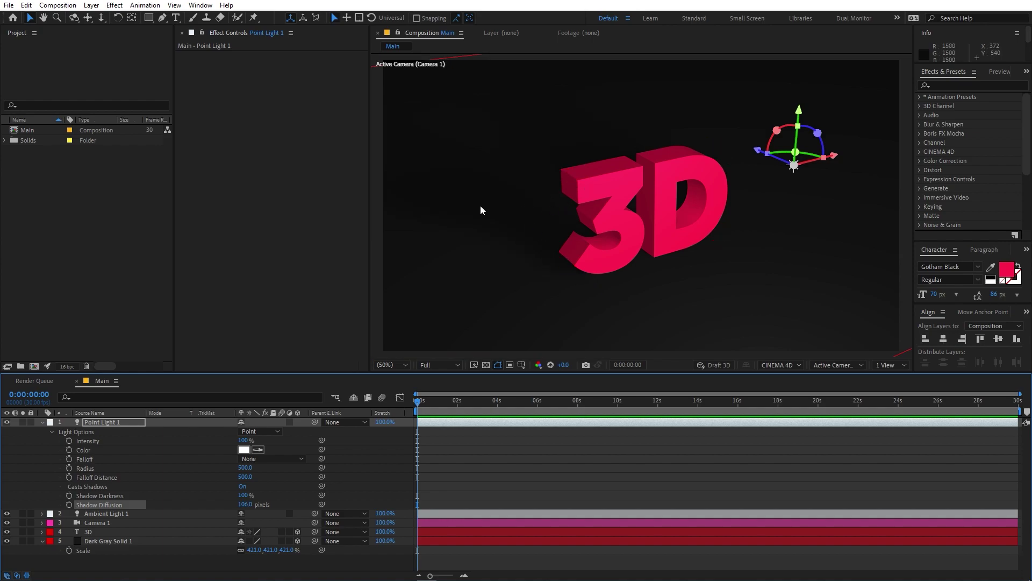
# - Reposition the point light just beyond the upper side of the letter D and lower the preview resolution to Quarter
pyautogui.press('u')
pyautogui.moveTo(795, 153); pyautogui.dragTo(699, 151)
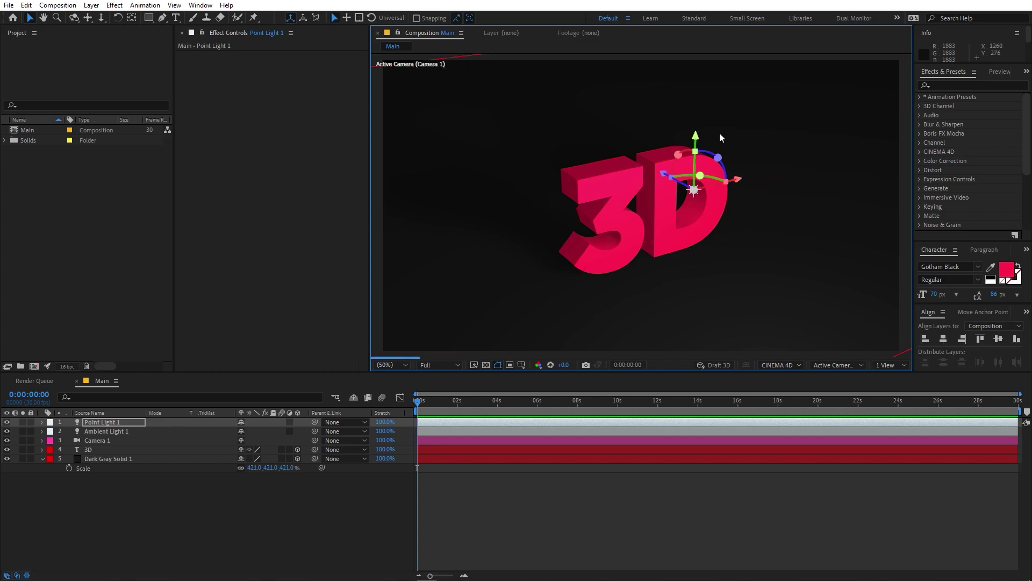
pyautogui.click(438, 366)
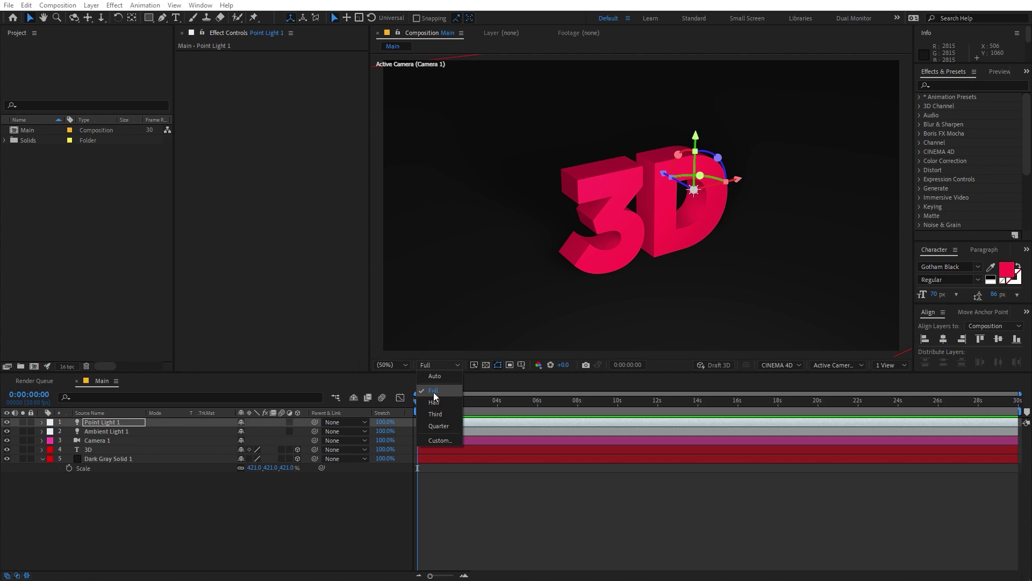
pyautogui.click(441, 428)
pyautogui.moveTo(736, 179); pyautogui.dragTo(784, 168)
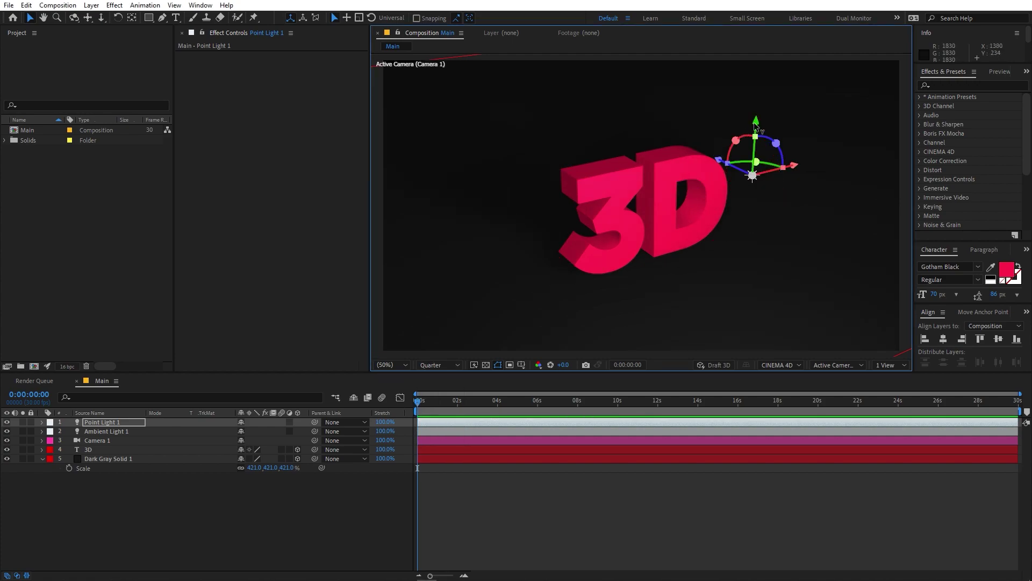
# - Raise the point light vertically by about 75 pixels and deselect it
pyautogui.moveTo(758, 113); pyautogui.dragTo(761, 83)
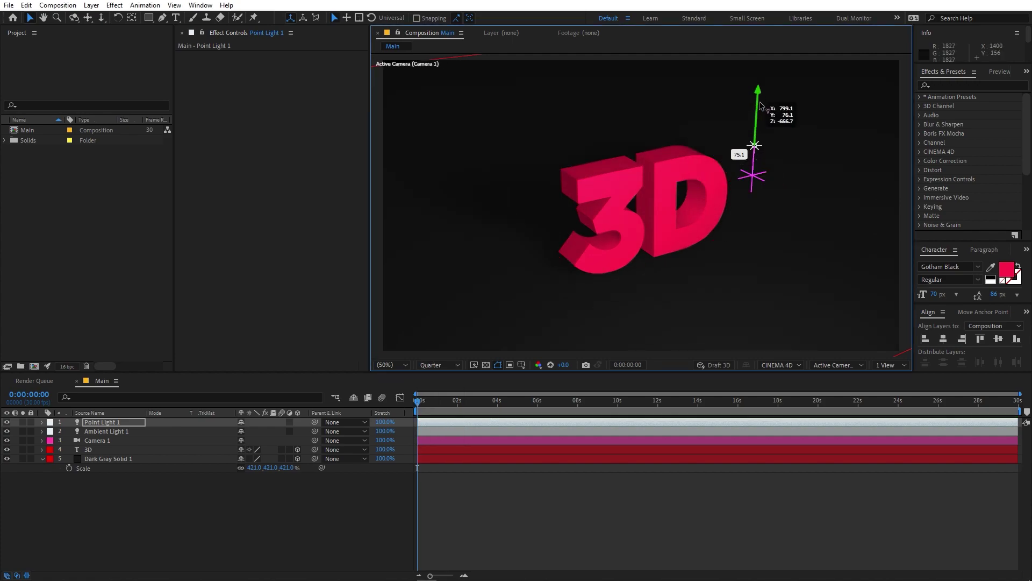
pyautogui.click(626, 483)
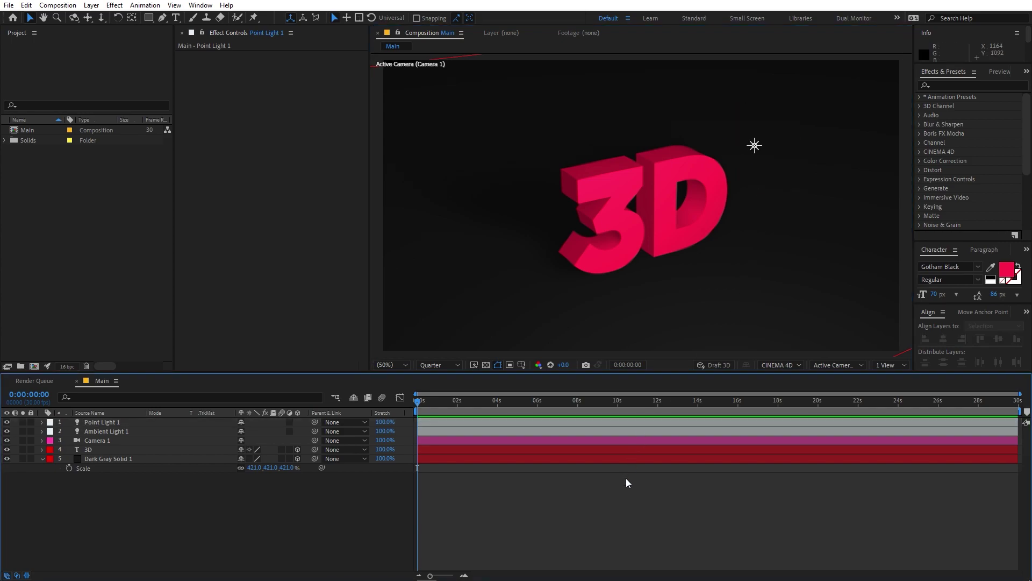
# - Expand the 3D text layer's Geometry Options and set the preview resolution to Full
pyautogui.click(88, 451)
pyautogui.click(40, 453)
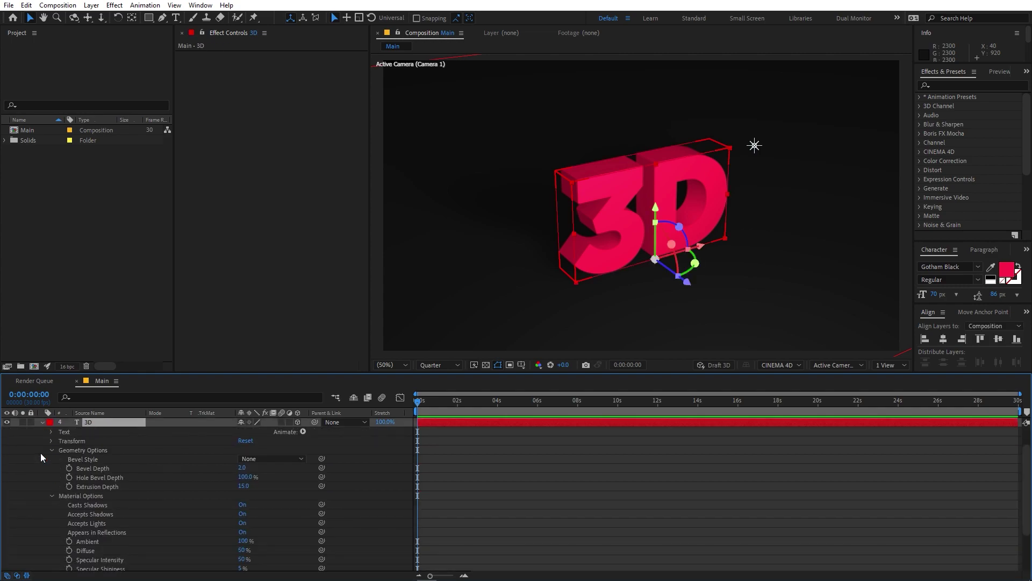
pyautogui.click(95, 450)
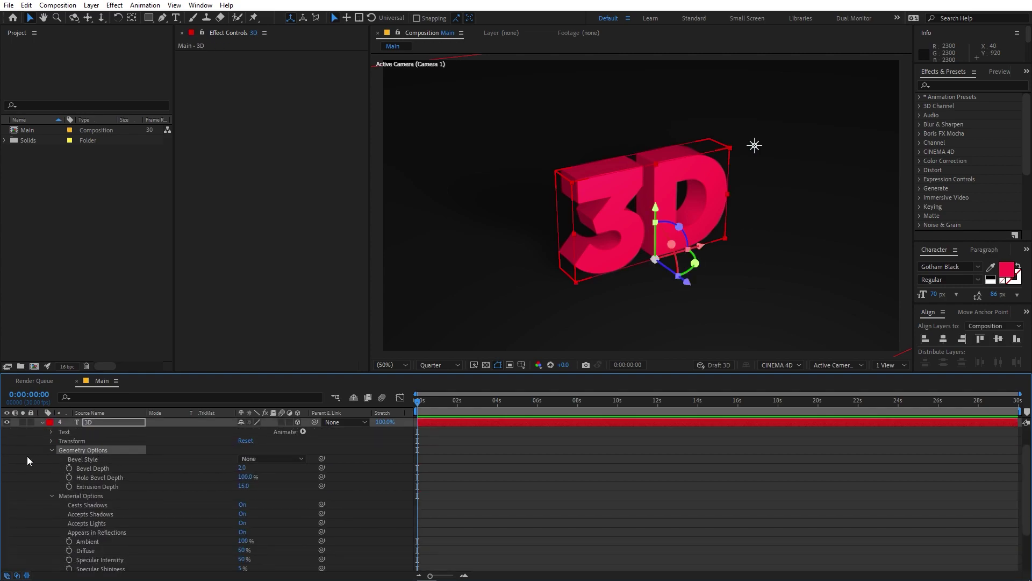
pyautogui.click(443, 364)
pyautogui.click(444, 388)
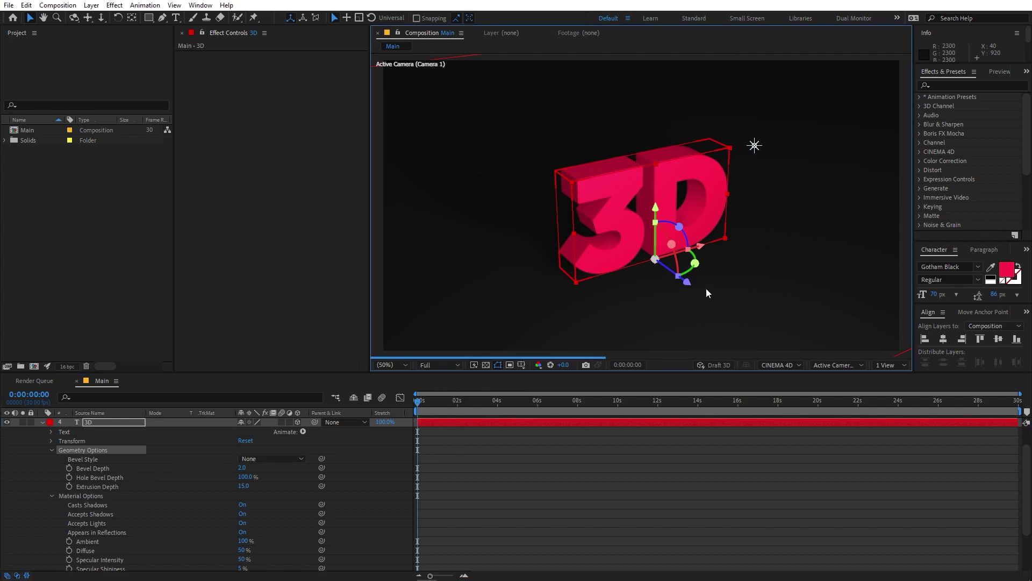
# - Try the Angular and Concave bevel styles on the 3D text and settle on Convex
pyautogui.click(265, 458)
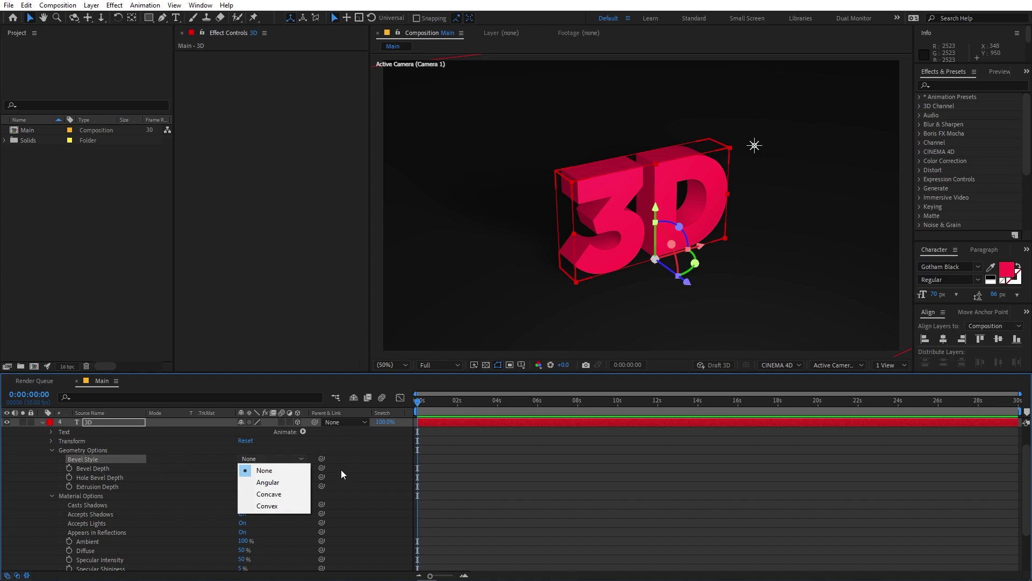
pyautogui.click(268, 482)
pyautogui.click(274, 460)
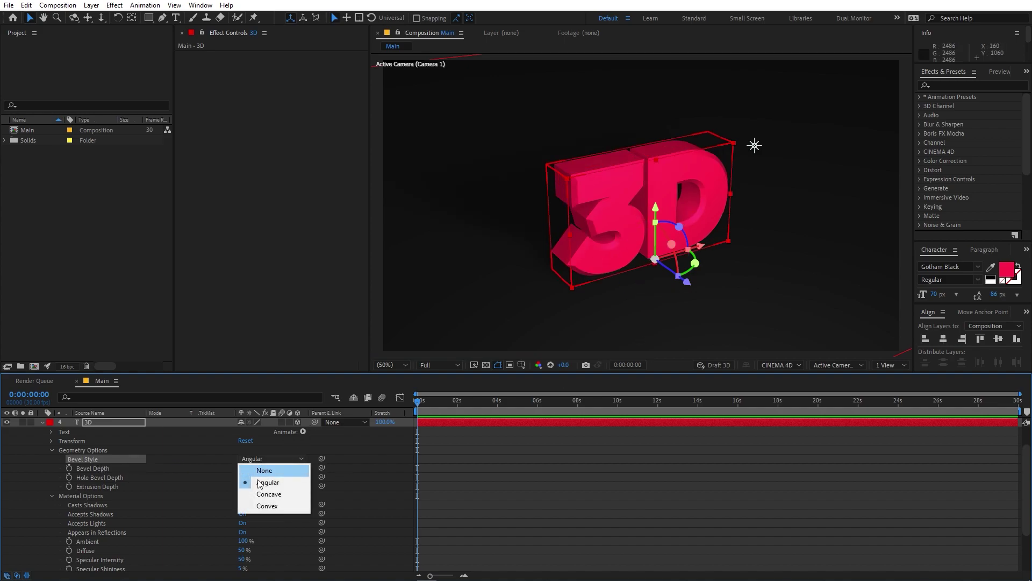
pyautogui.click(269, 491)
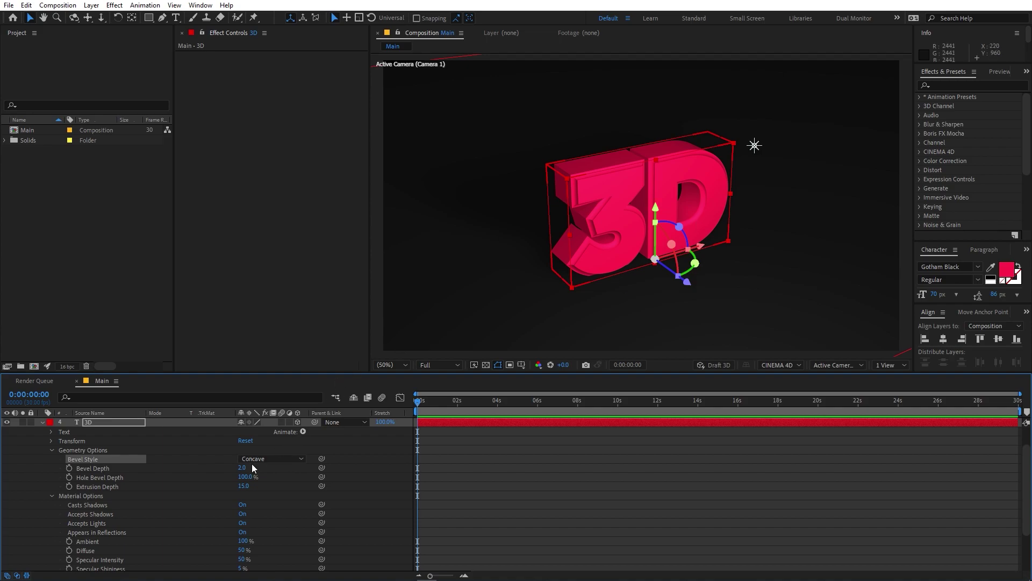
pyautogui.click(269, 459)
pyautogui.click(263, 506)
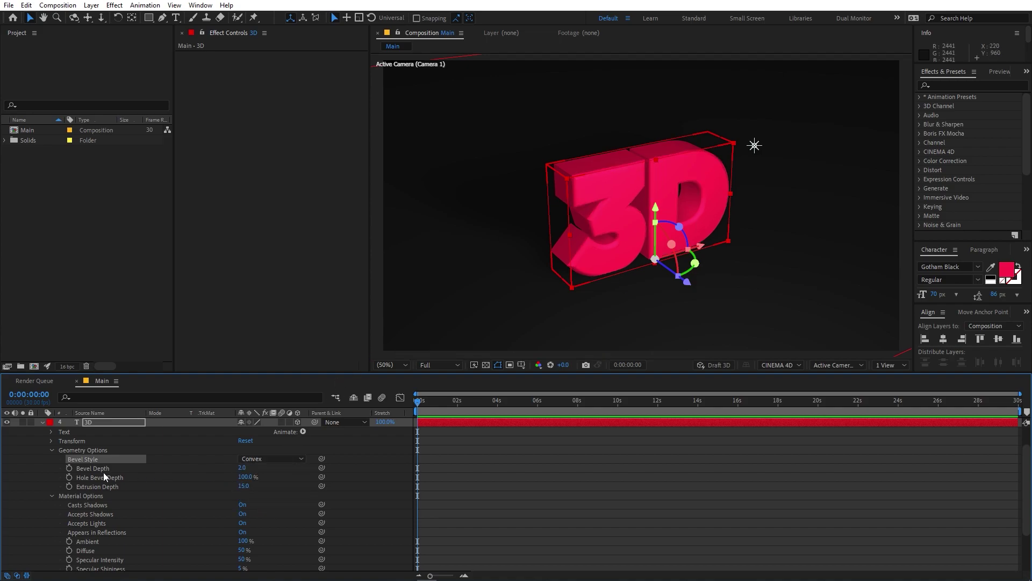
# - Set the text's Bevel Depth to 0.7, inspect the letter edges up close and collapse the layer's properties
pyautogui.click(241, 469)
pyautogui.write('.7')
pyautogui.press('Return')
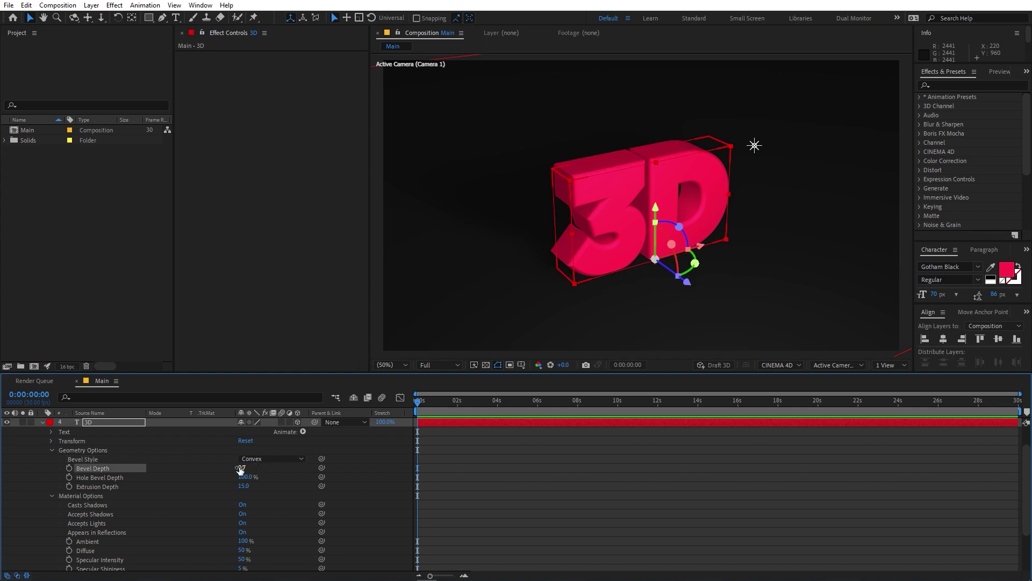
pyautogui.scroll(4, 695, 229)
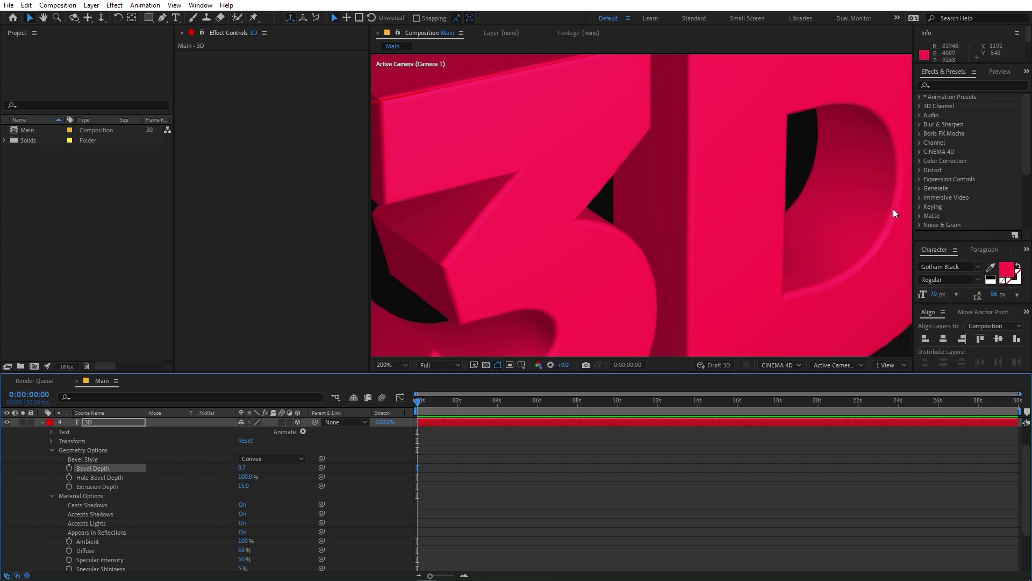
pyautogui.scroll(-5, 866, 236)
pyautogui.scroll(1, 773, 245)
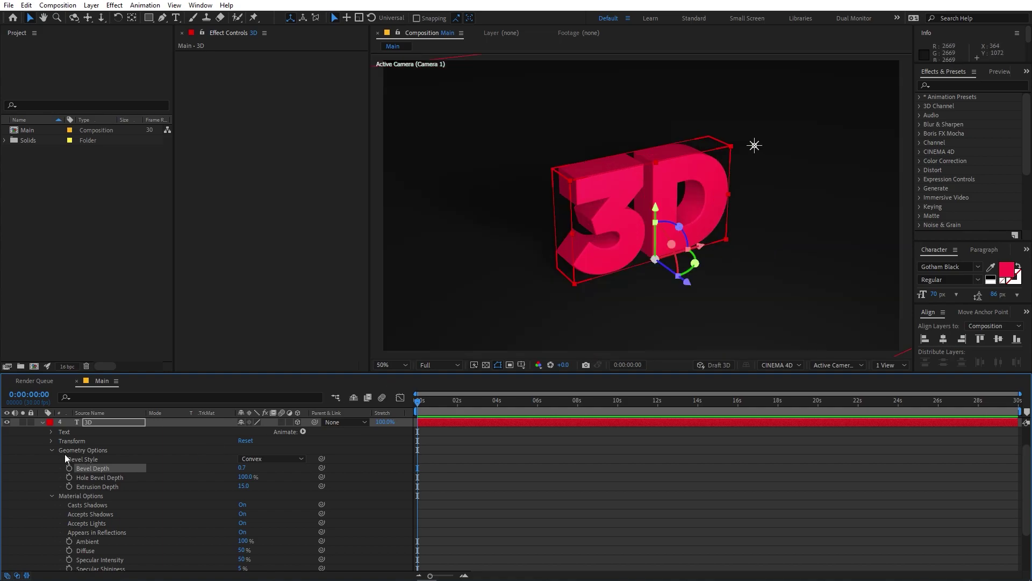
pyautogui.click(42, 422)
pyautogui.click(163, 501)
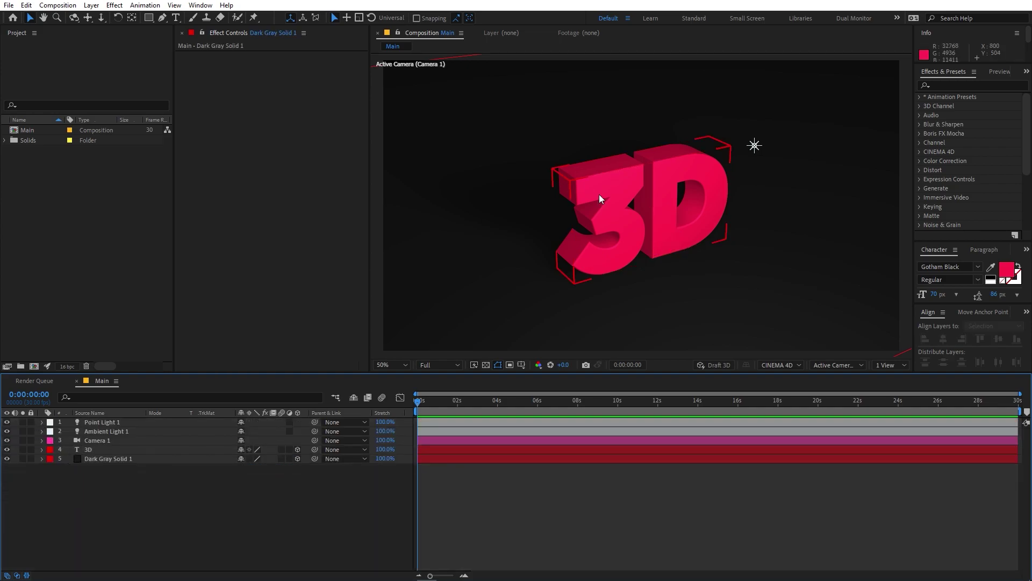
# - Enable Per-character 3D for the 3D text layer
pyautogui.click(43, 449)
pyautogui.click(303, 459)
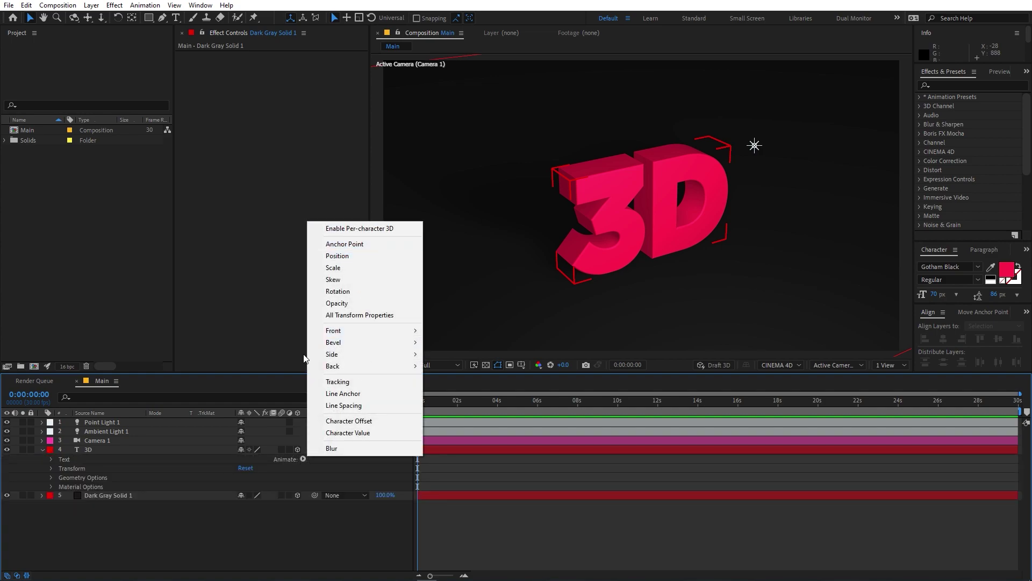
pyautogui.click(214, 465)
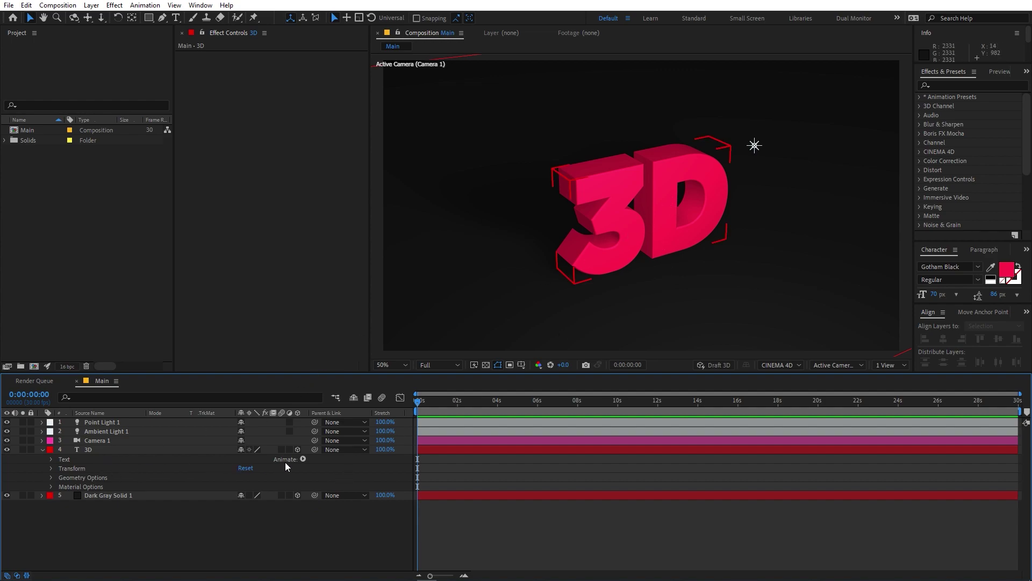
pyautogui.click(303, 459)
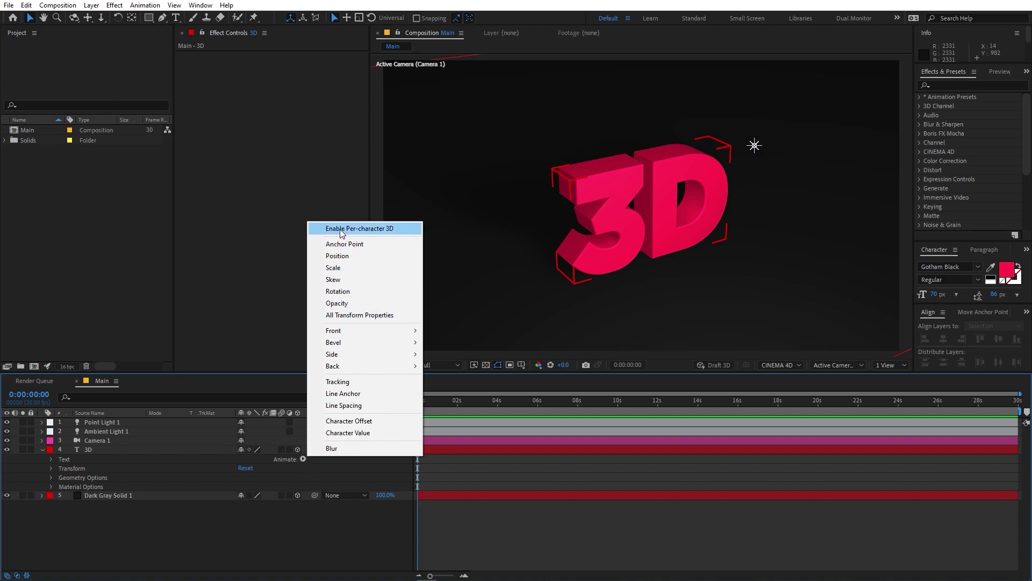
pyautogui.click(364, 228)
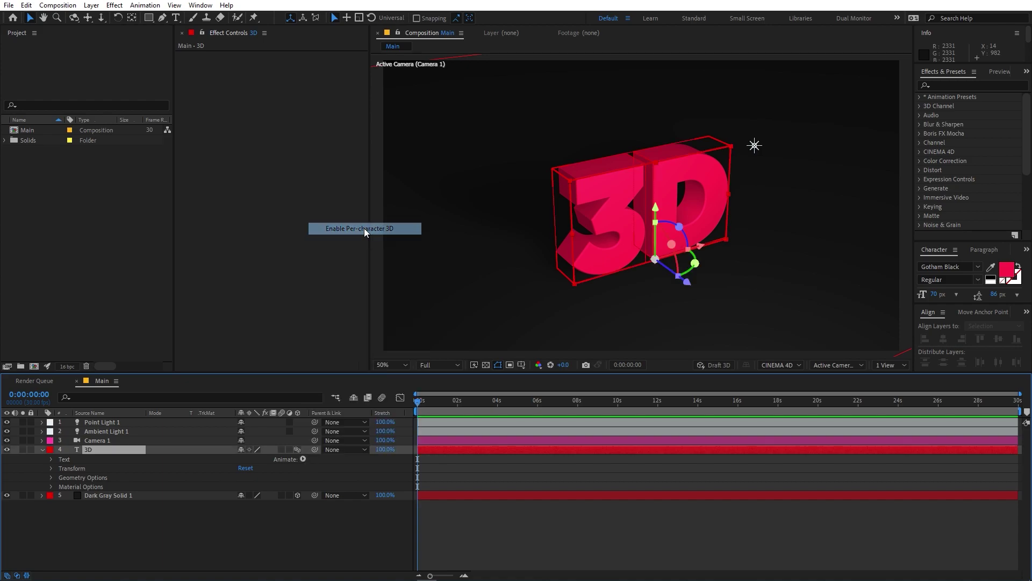
# - Add a text animator with Scale and Rotation properties to the 3D text layer
pyautogui.click(303, 460)
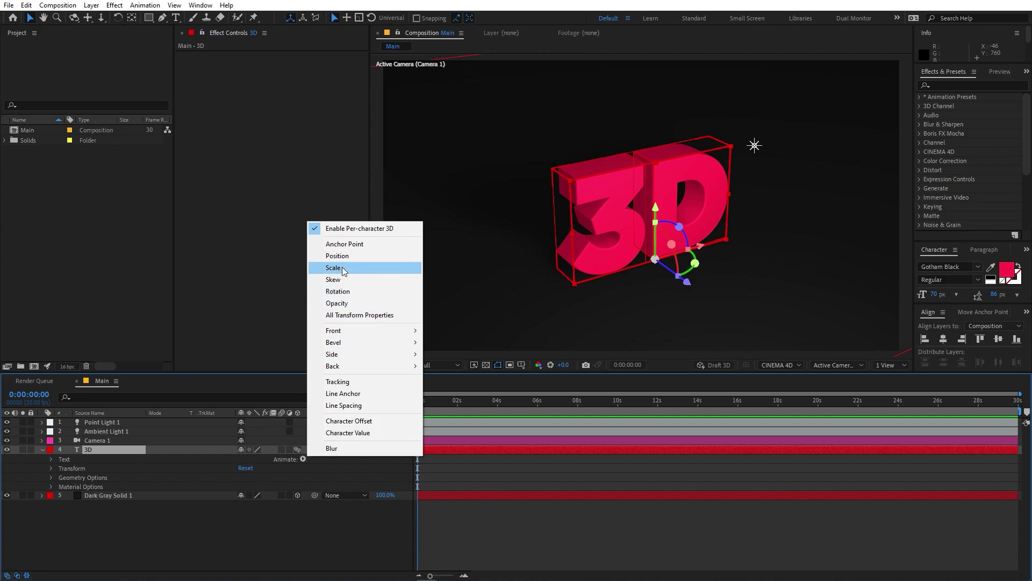
pyautogui.click(334, 267)
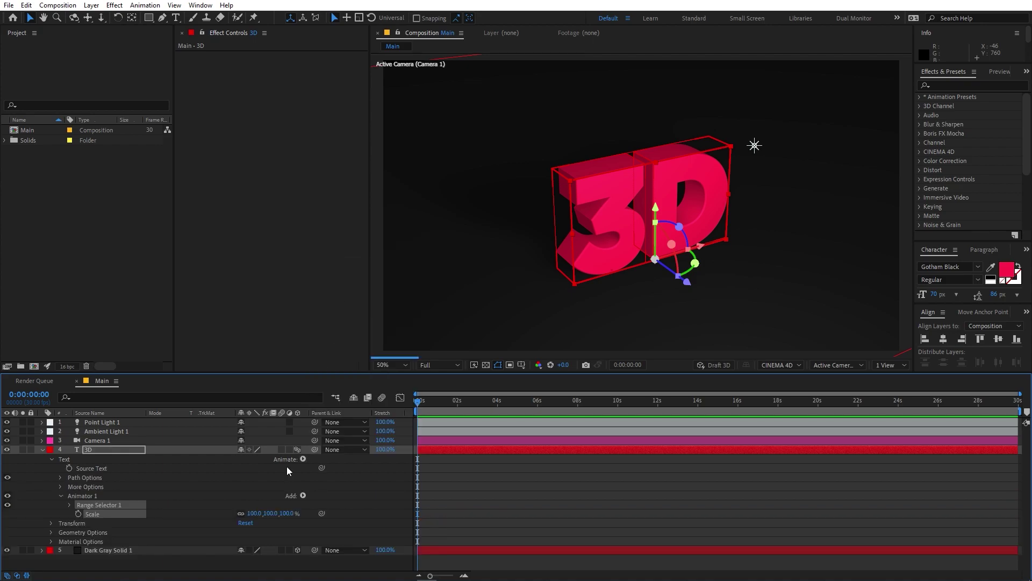
pyautogui.click(303, 496)
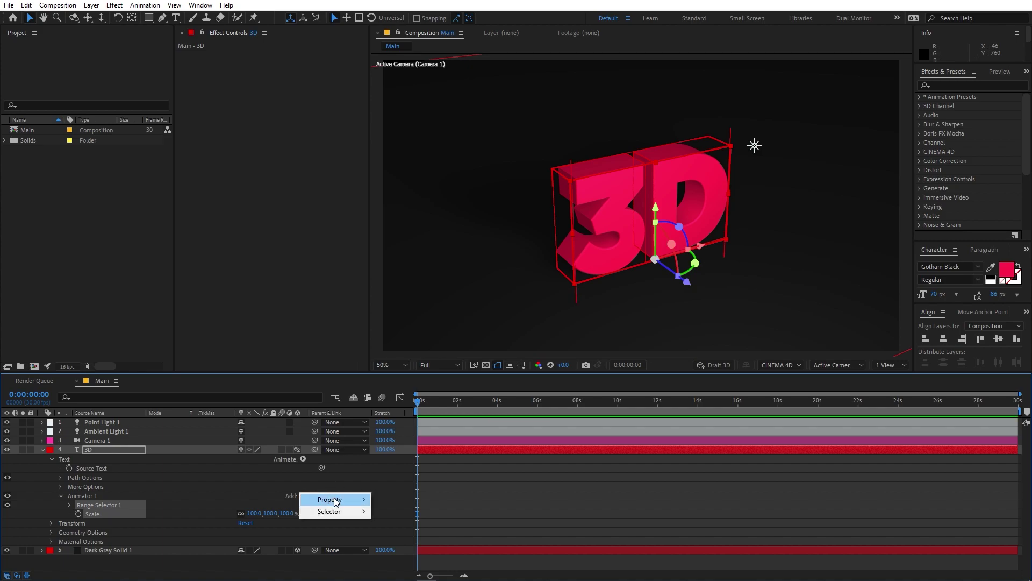
pyautogui.moveTo(335, 499)
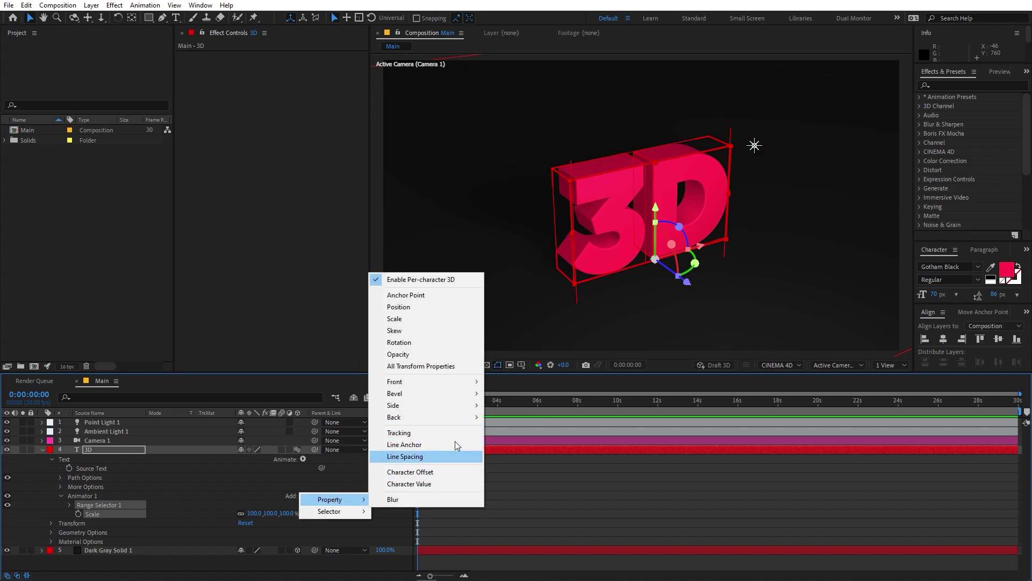
pyautogui.click(401, 344)
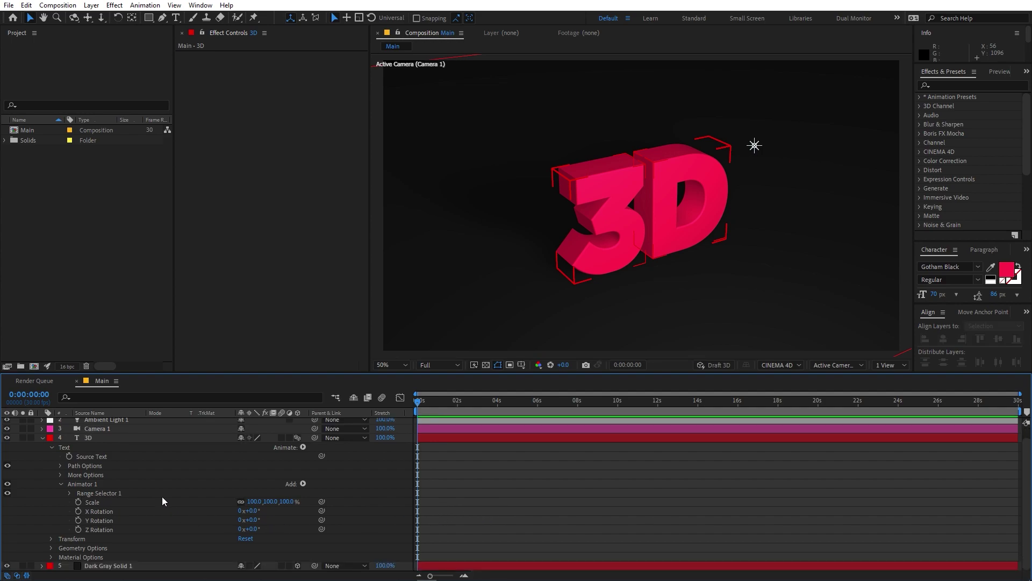
# - Set the text animator's Scale to 0% on all axes
pyautogui.click(255, 501)
pyautogui.write('0')
pyautogui.press('Return')
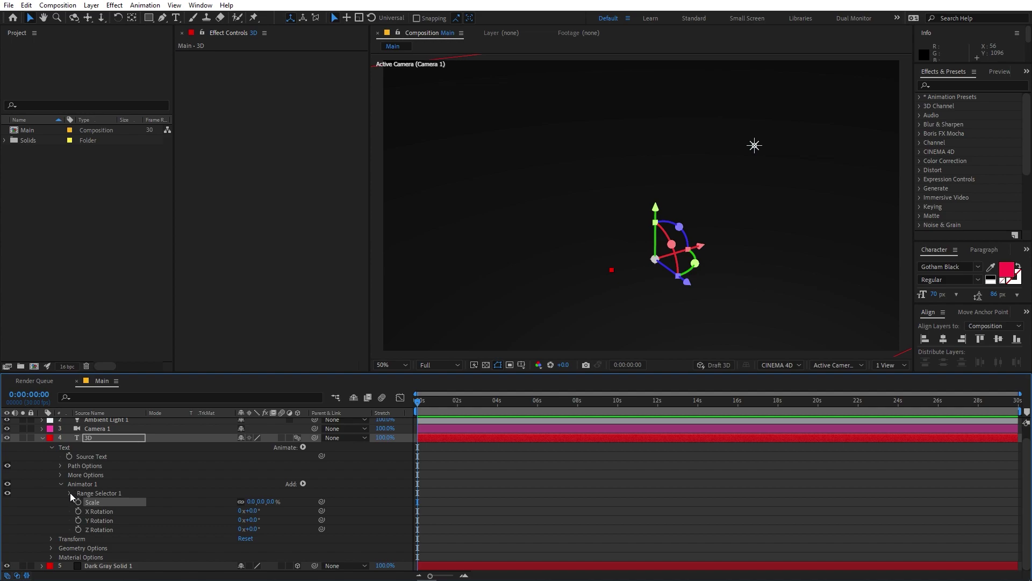
# - Add a Range Selector Offset keyframe of -100% at the start of the timeline
pyautogui.click(70, 493)
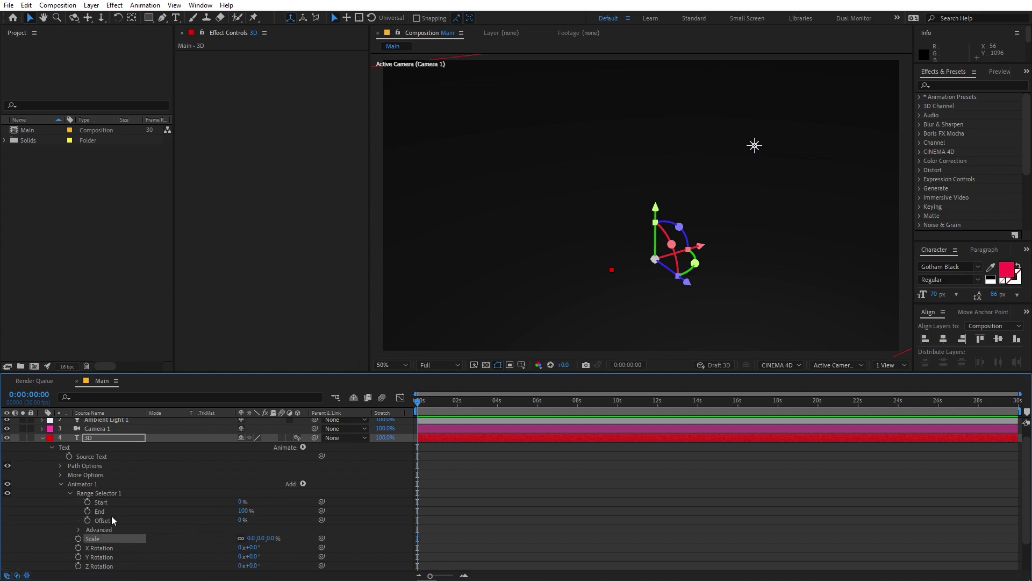
pyautogui.click(87, 521)
pyautogui.click(242, 520)
pyautogui.write('-100')
pyautogui.press('Return')
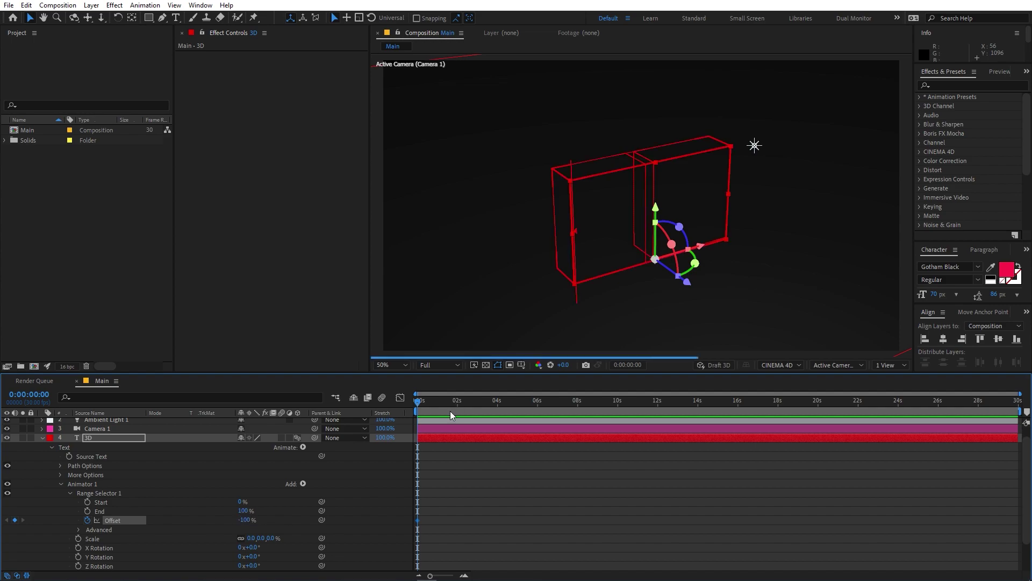
# - Add a second Range Selector Offset keyframe of 100% at 2 seconds
pyautogui.click(457, 407)
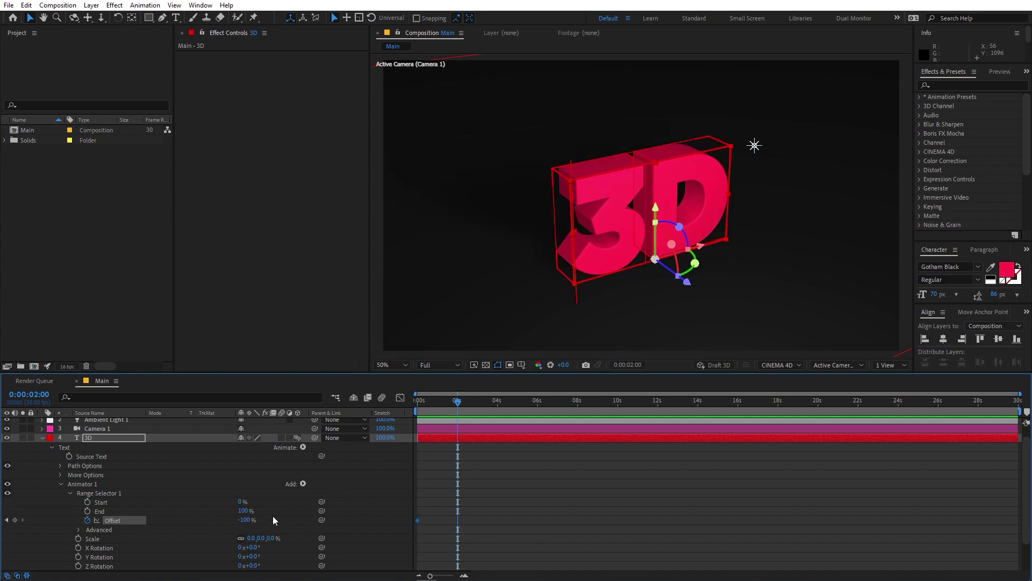
pyautogui.click(244, 520)
pyautogui.write('1')
pyautogui.press('Return')
# - Set the Range Selector's Shape to Ramp Up and Ease Low to 100%, and preview the animation
pyautogui.click(79, 530)
pyautogui.scroll(-3, 80, 530)
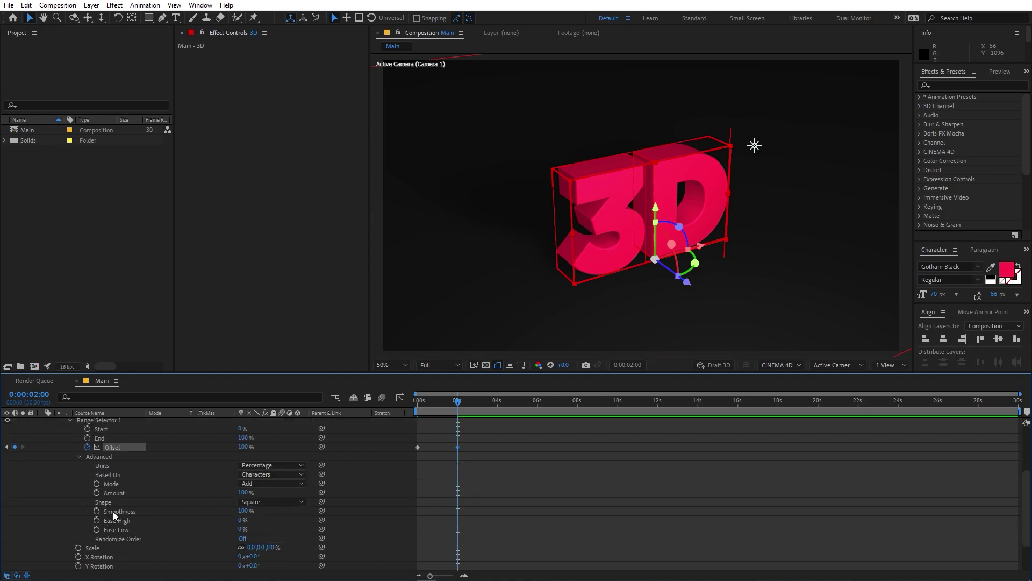
pyautogui.click(268, 502)
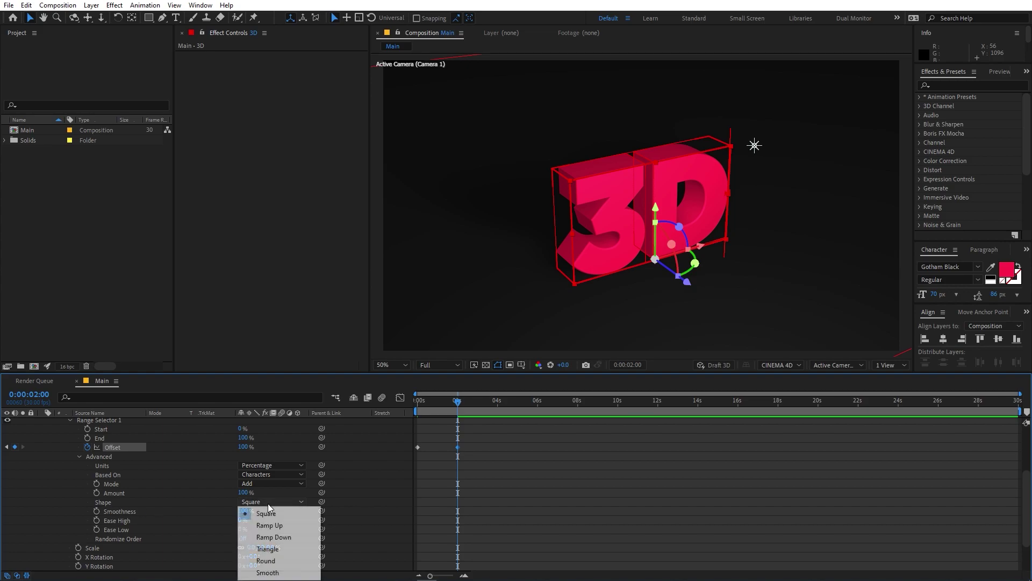
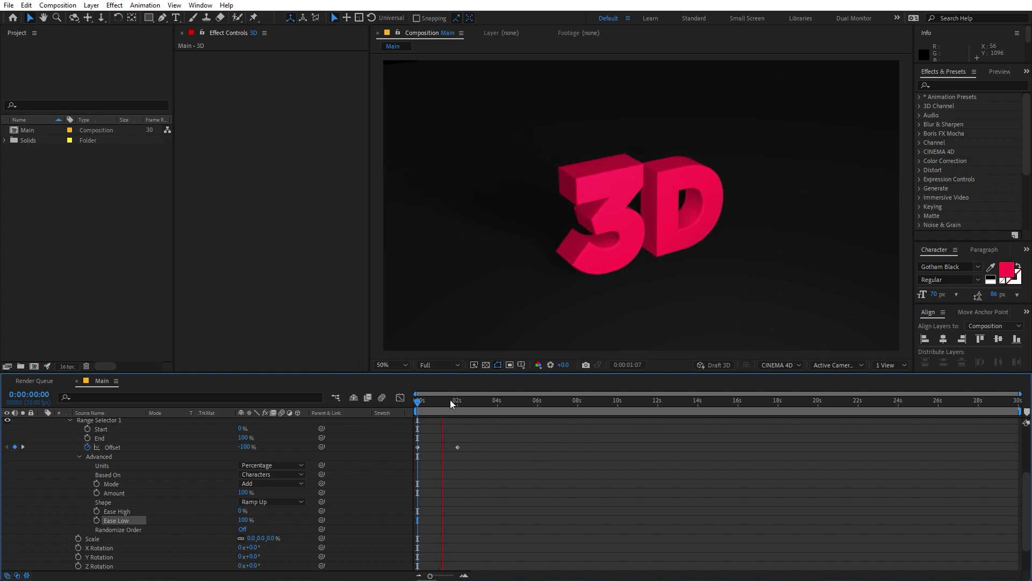
pyautogui.press('space')
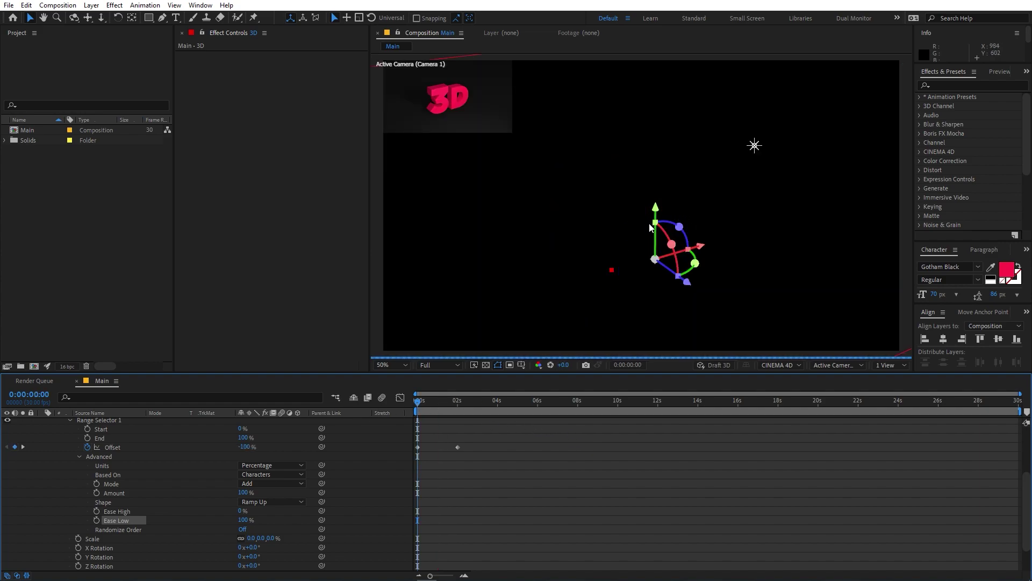
# - Try a 61° X Rotation on the text animator with the playhead at frame 26, and undo it
pyautogui.scroll(-2, 118, 545)
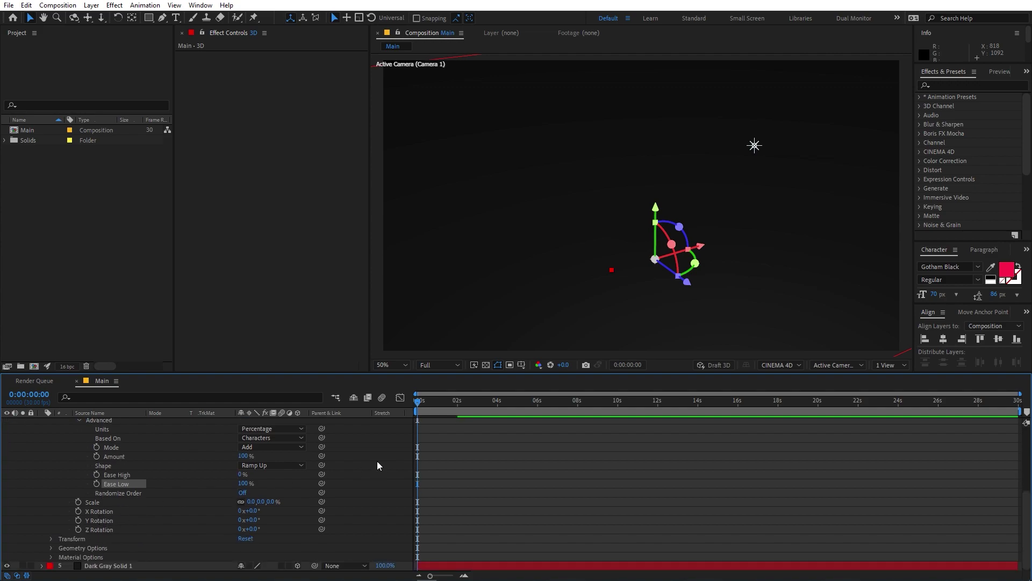
pyautogui.moveTo(421, 400); pyautogui.dragTo(434, 401)
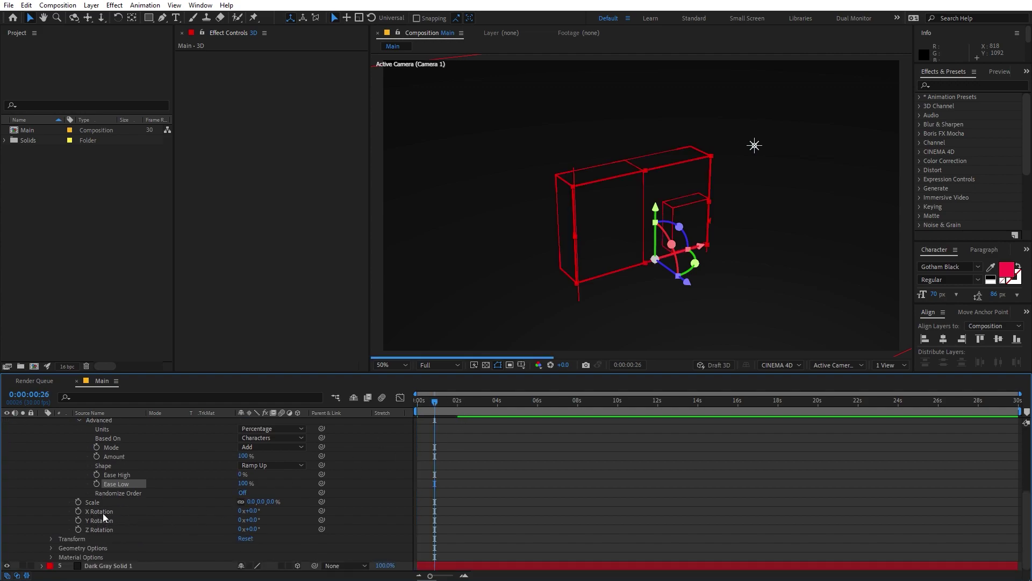
pyautogui.moveTo(253, 511); pyautogui.dragTo(285, 511)
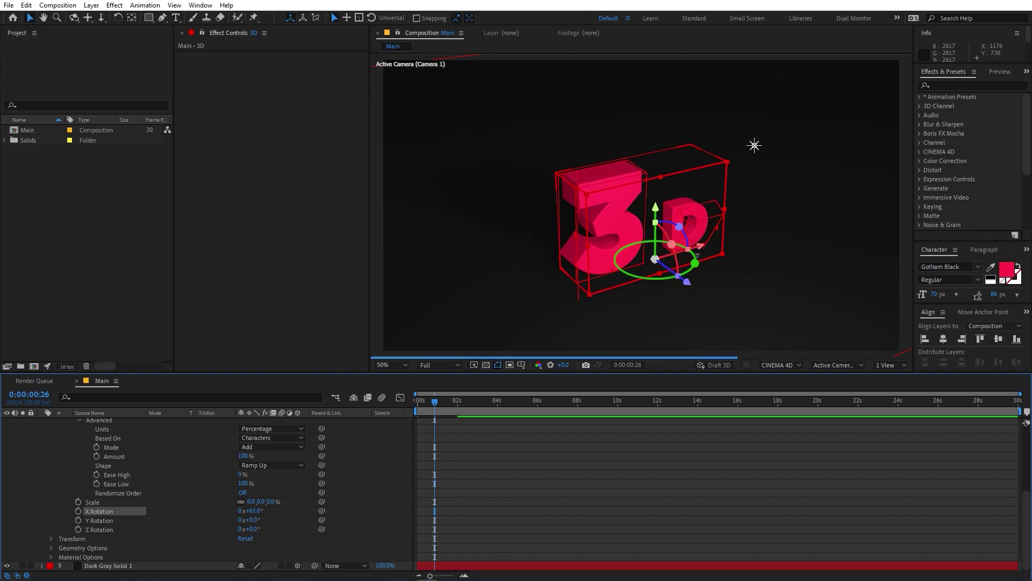
pyautogui.hotkey('ctrl', 'z')
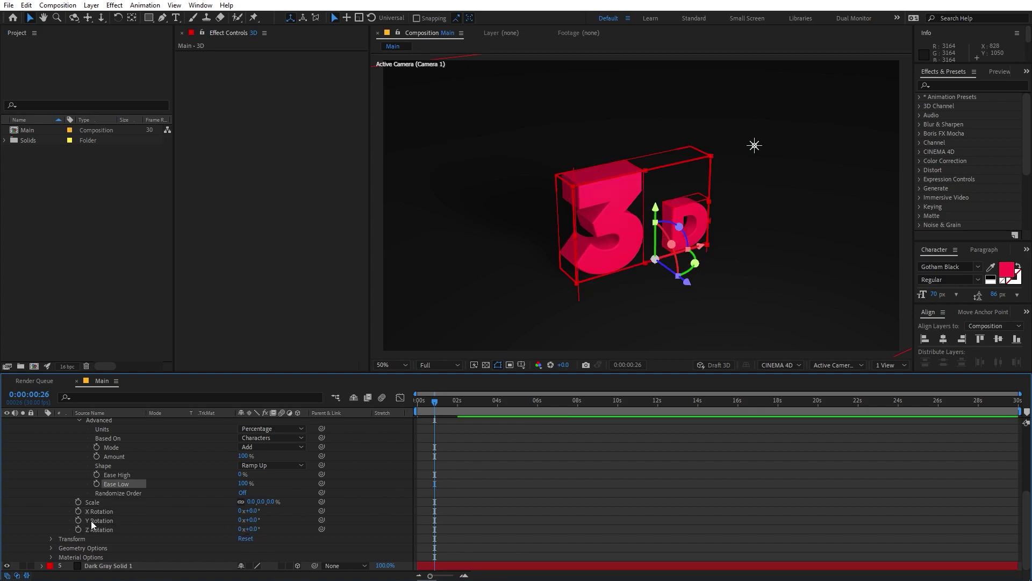
# - Set the text animator's Y Rotation to one full revolution and preview the animation
pyautogui.click(241, 520)
pyautogui.write('1')
pyautogui.press('Return')
pyautogui.press('space')
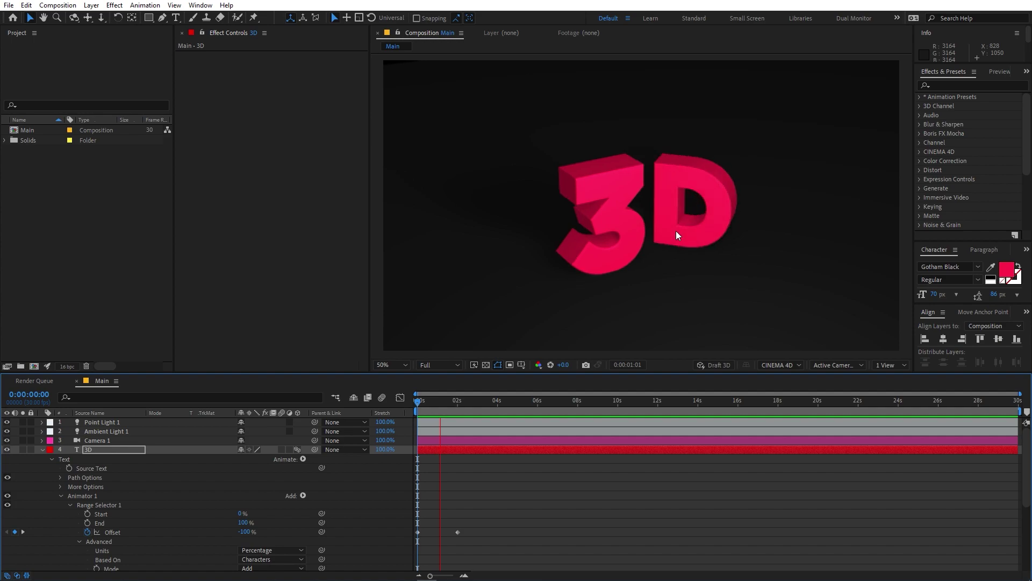
# - Stop the preview and replace the 3D layer's text with MOTION
pyautogui.press('space')
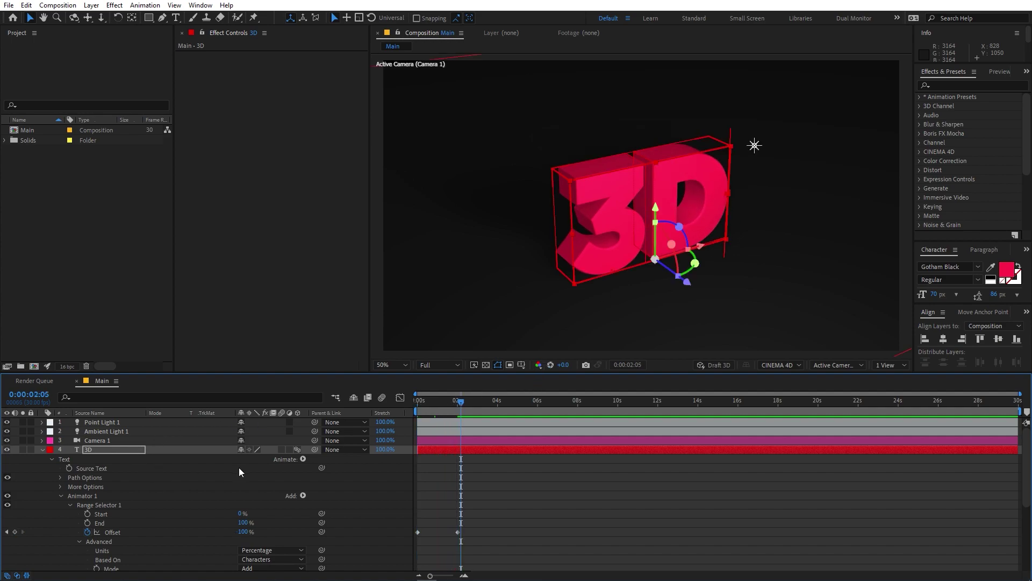
pyautogui.doubleClick(119, 450)
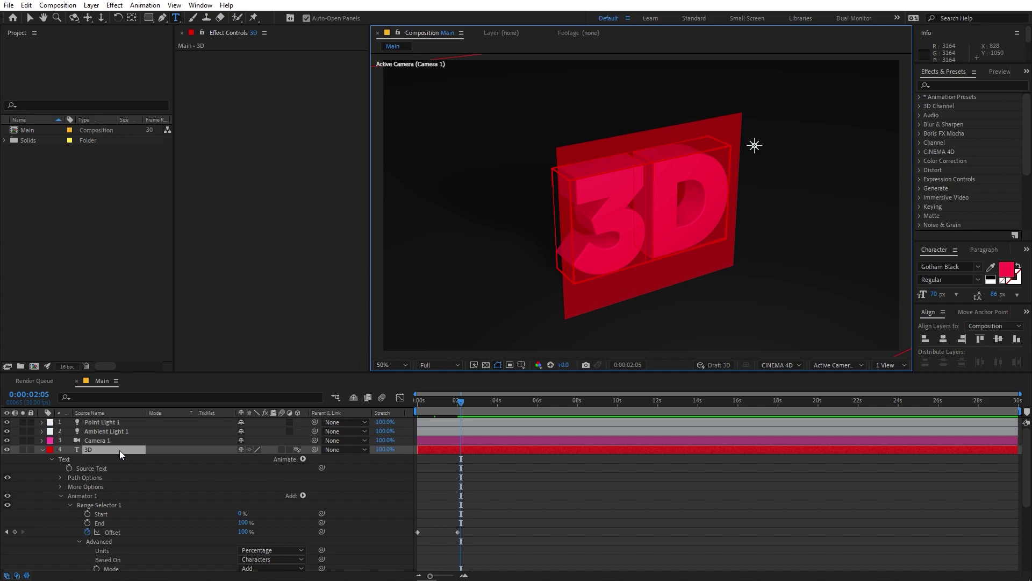
pyautogui.write('MOTION')
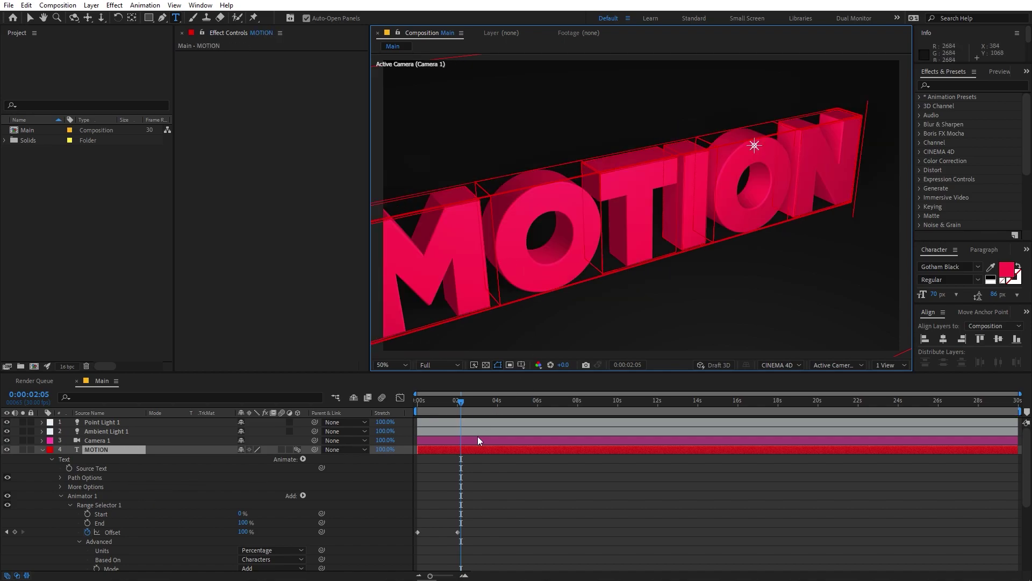
# - Scale the MOTION layer to 702.4% and position it at 1132.0, 718.5, 0.0 so the whole word fits the frame
pyautogui.click(87, 449)
pyautogui.press('s')
pyautogui.moveTo(258, 463); pyautogui.dragTo(420, 453)
pyautogui.press('p')
pyautogui.click(421, 453)
# - Preview the MOTION letter animation from the start of the composition
pyautogui.press('Home')
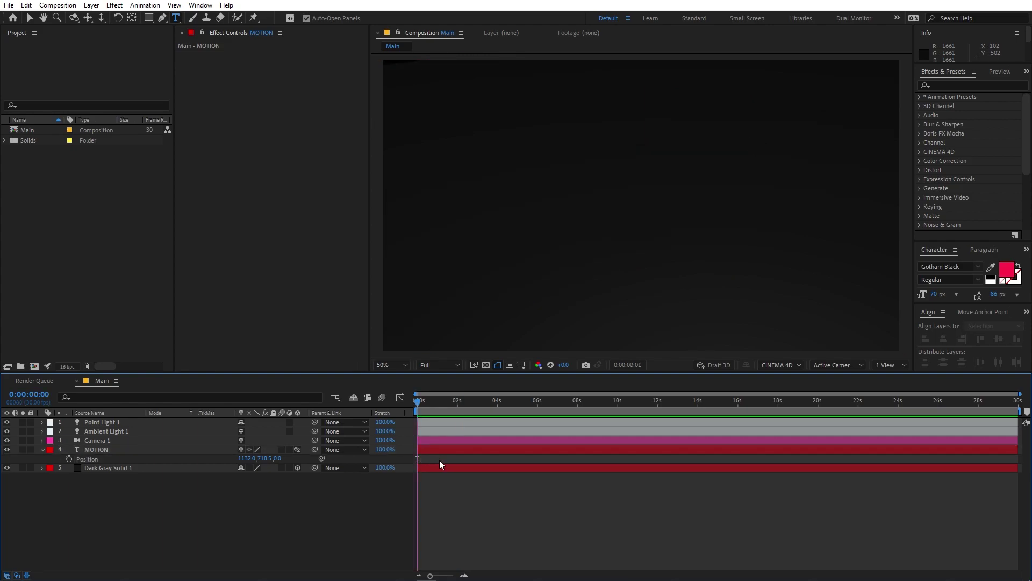
pyautogui.press('space')
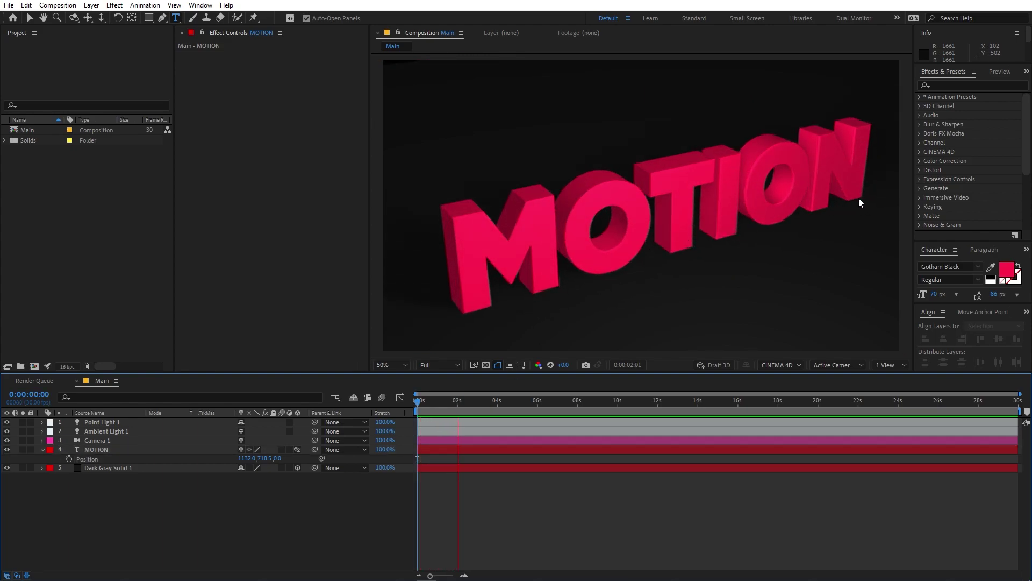
pyautogui.press('space')
pyautogui.press('space')
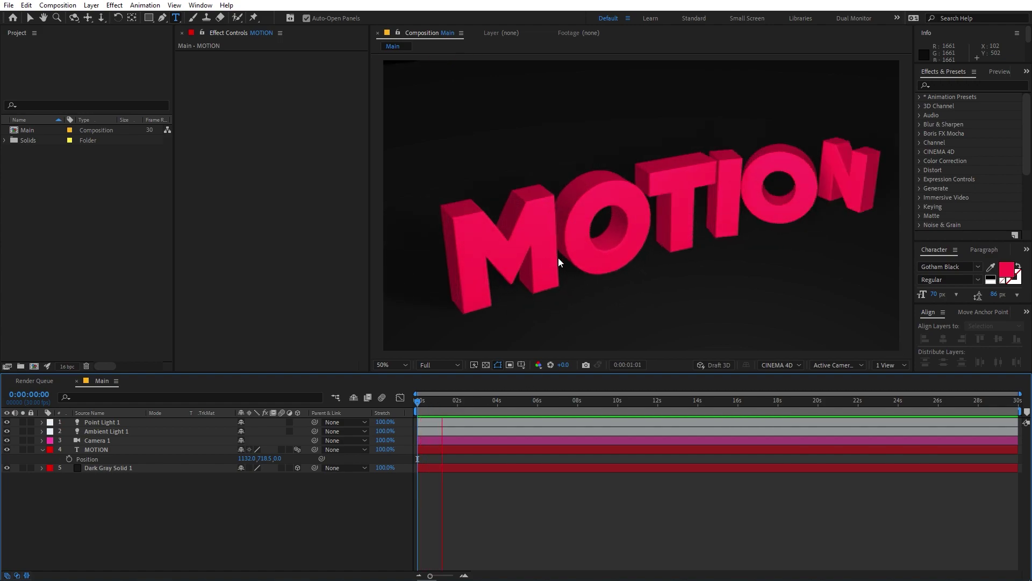
pyautogui.press('space')
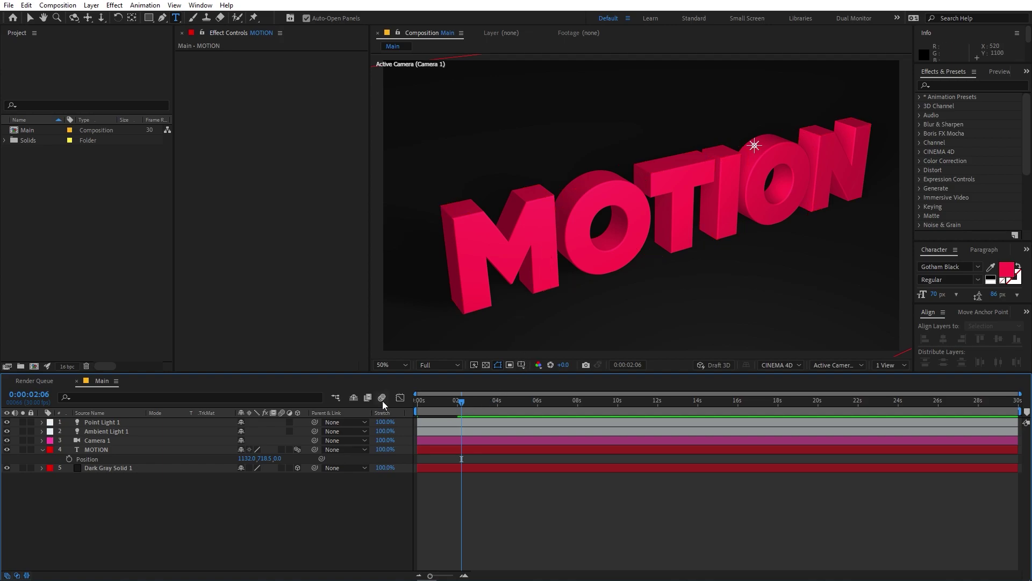
# - Duplicate the MOTION text layer with the playhead at 0:00:02:04, and hide the original layer
pyautogui.press('p')
pyautogui.press('F2')
pyautogui.moveTo(462, 401); pyautogui.dragTo(460, 400)
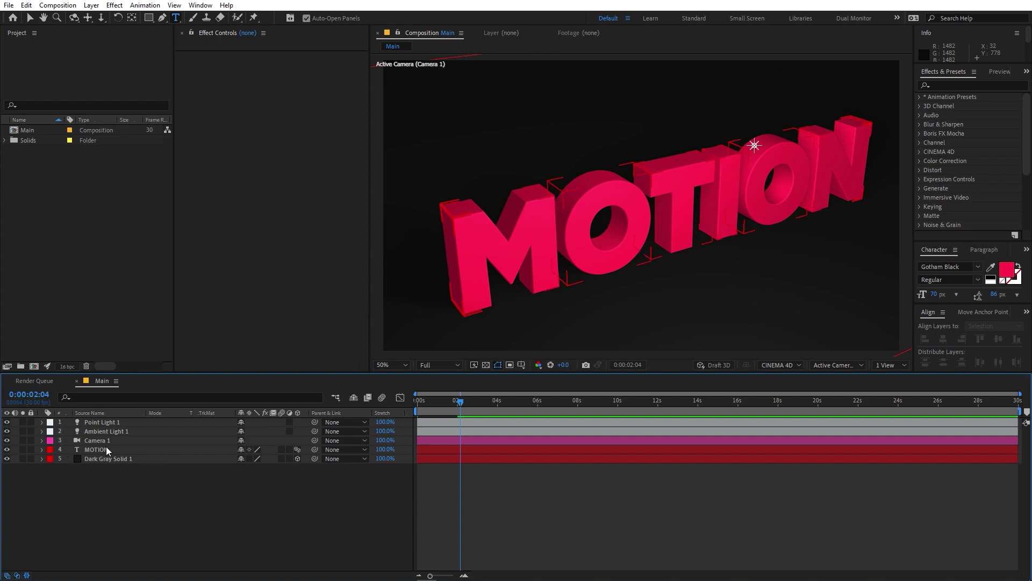
pyautogui.click(95, 450)
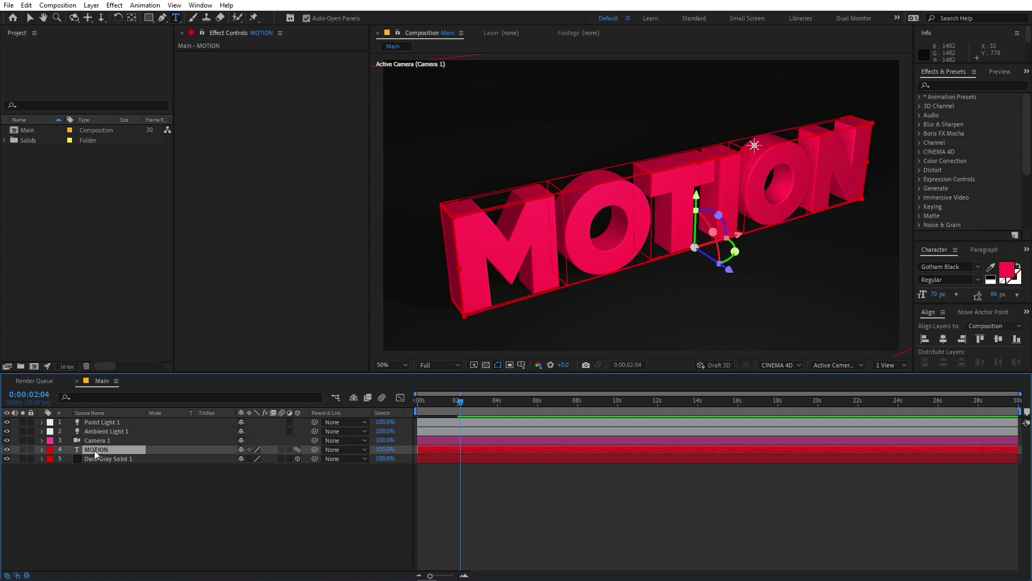
pyautogui.hotkey('ctrl', 'd')
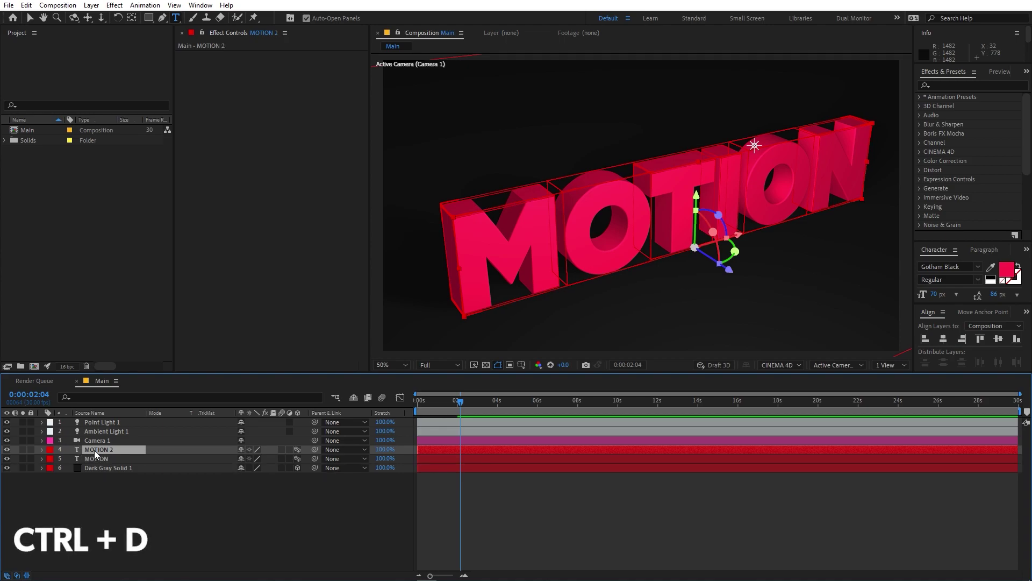
pyautogui.click(99, 459)
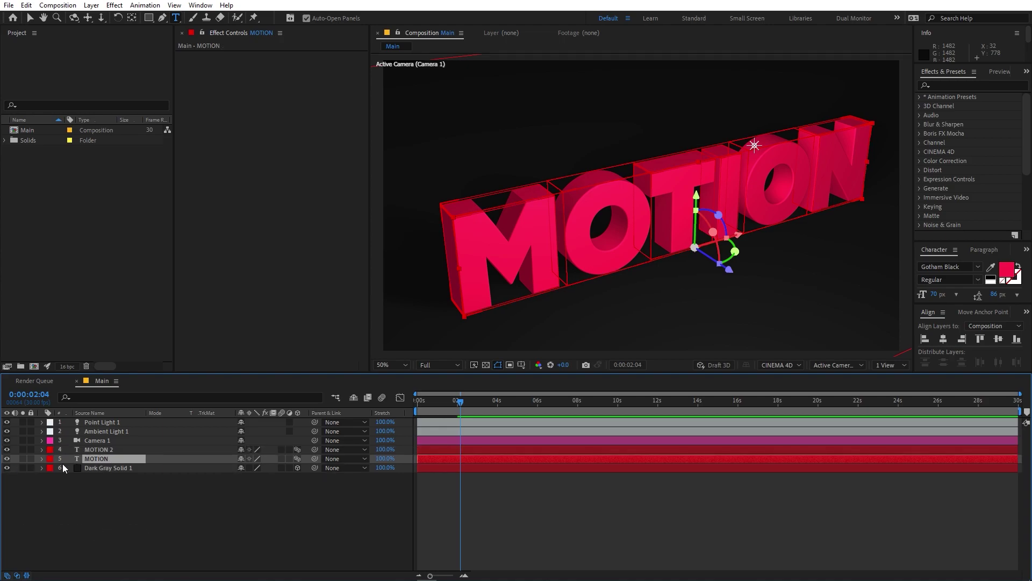
pyautogui.click(7, 459)
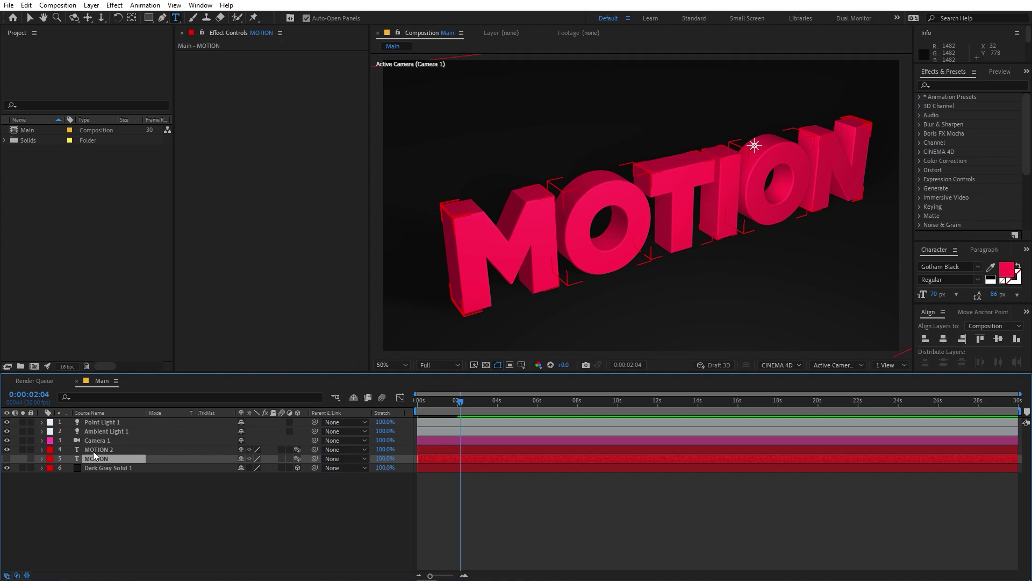
# - Replace the text of the duplicated MOTION layer with 3
pyautogui.click(94, 451)
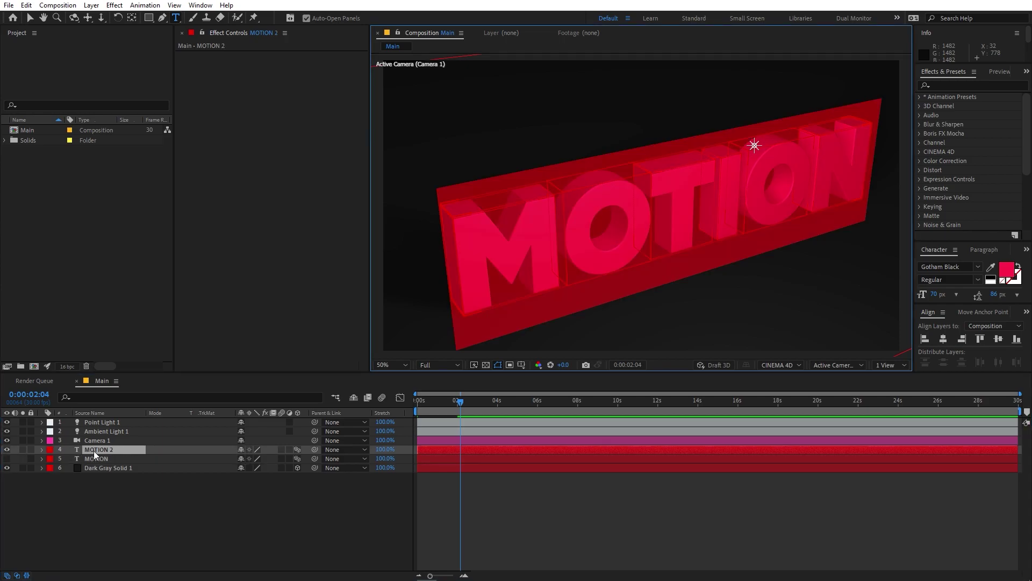
pyautogui.write('3')
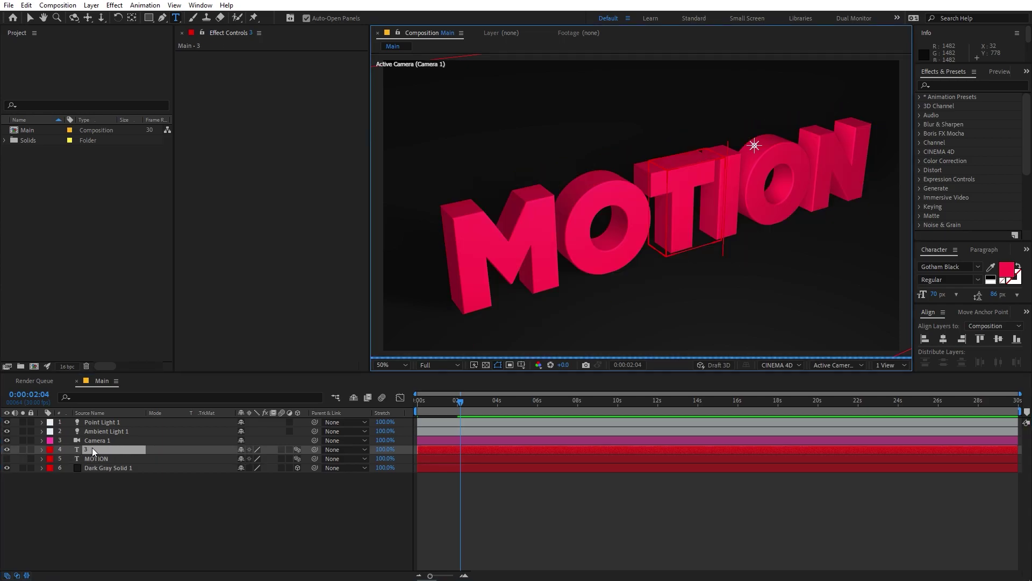
pyautogui.press('Return')
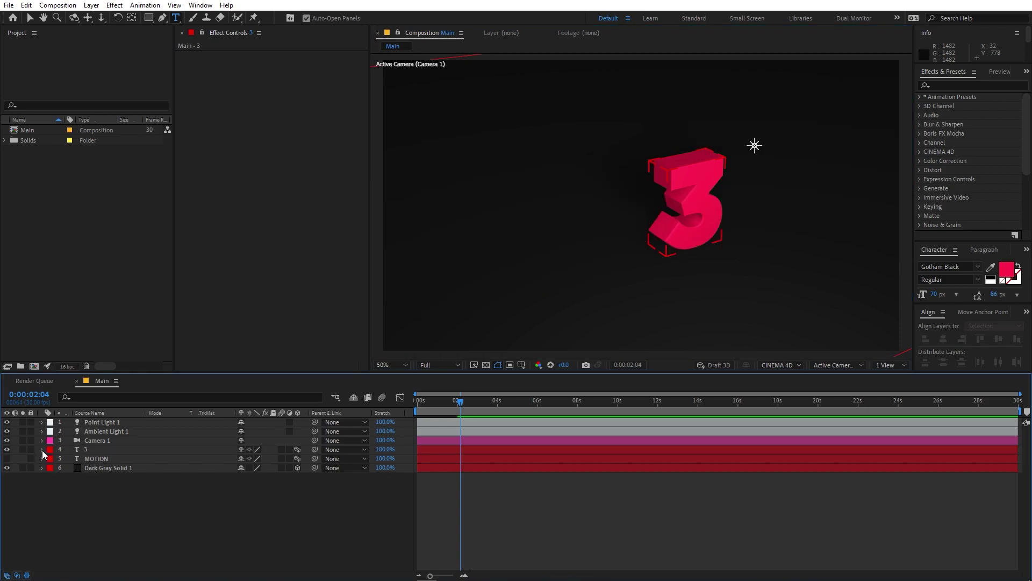
# - Delete Animator 1 from the 3 text layer
pyautogui.click(42, 450)
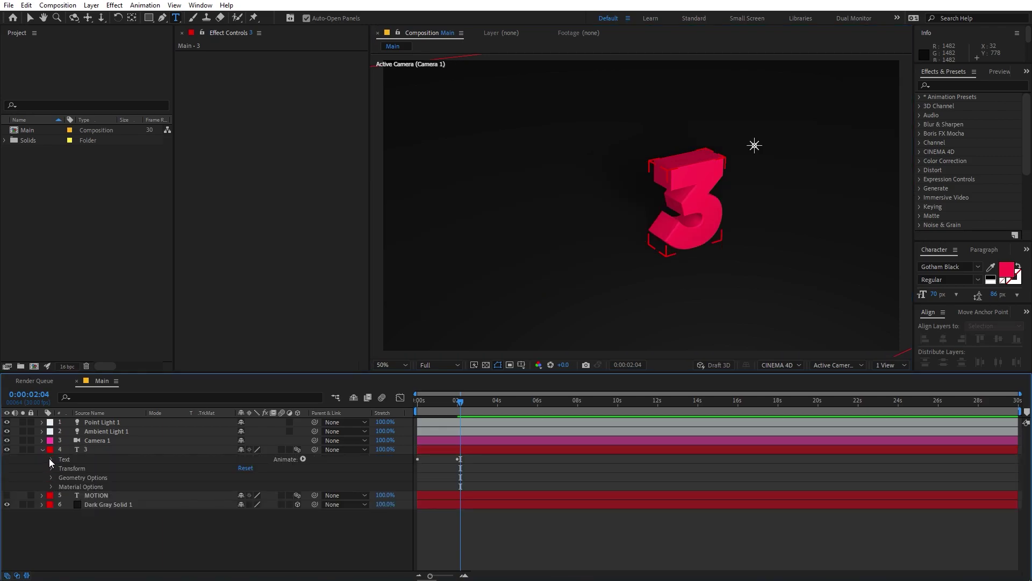
pyautogui.click(51, 460)
pyautogui.click(83, 495)
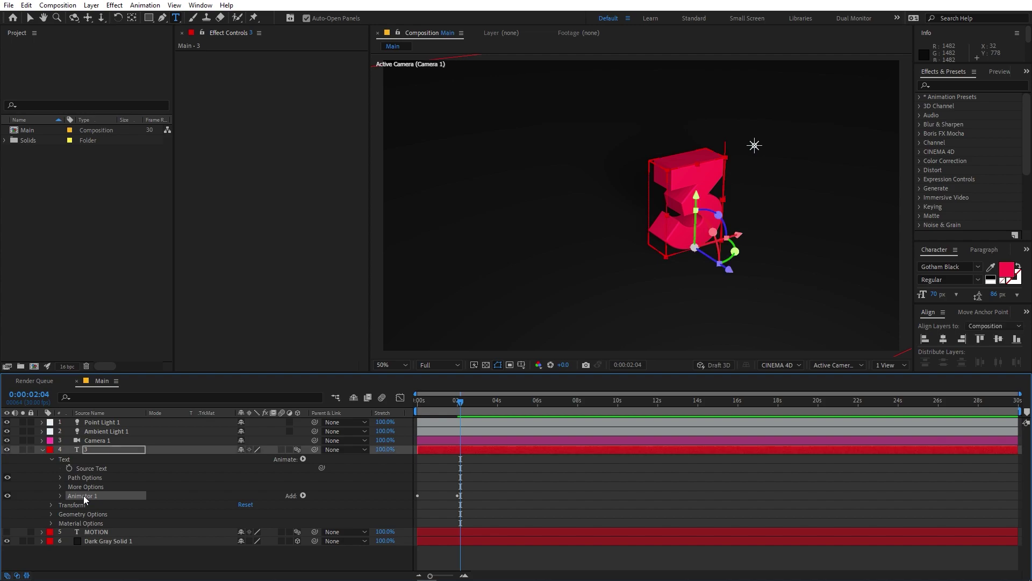
pyautogui.rightClick(83, 496)
pyautogui.click(76, 496)
pyautogui.hotkey('ctrl', '`')
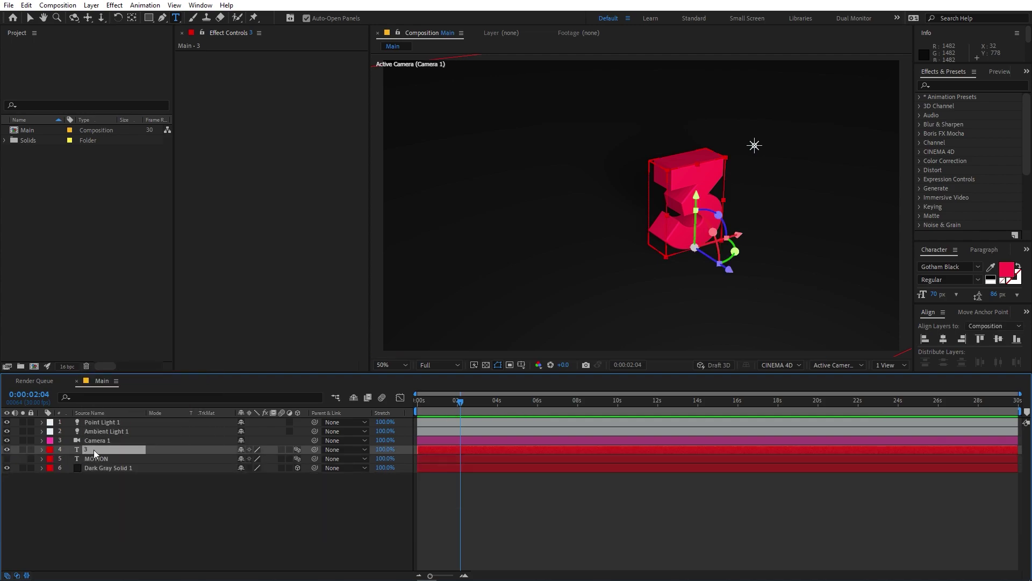
# - Keyframe the 3 layer's Scale at 0:00:02:04 and set it to 0% at the first frame
pyautogui.press('s')
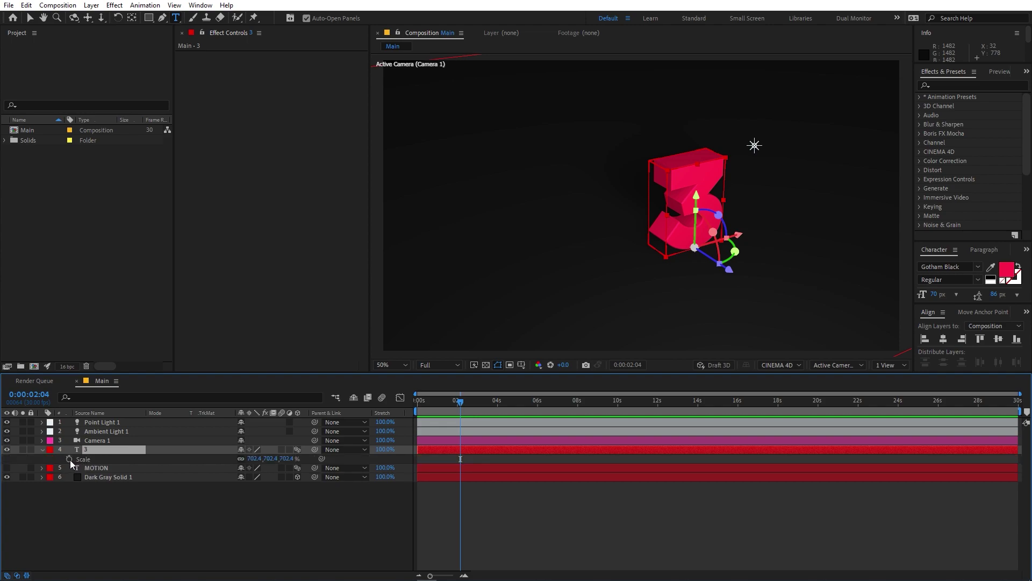
pyautogui.moveTo(458, 400); pyautogui.dragTo(333, 412)
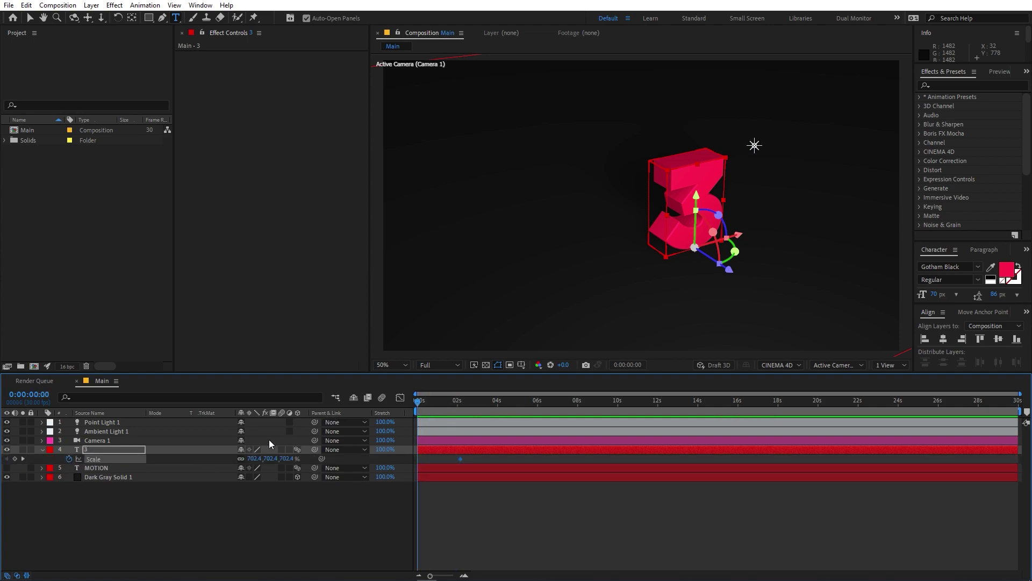
pyautogui.click(257, 458)
pyautogui.write('0')
pyautogui.press('Return')
# - Keyframe the 3 layer's Y Rotation from one full revolution at the first frame to 0° at 0:00:02:04
pyautogui.click(108, 450)
pyautogui.press('r')
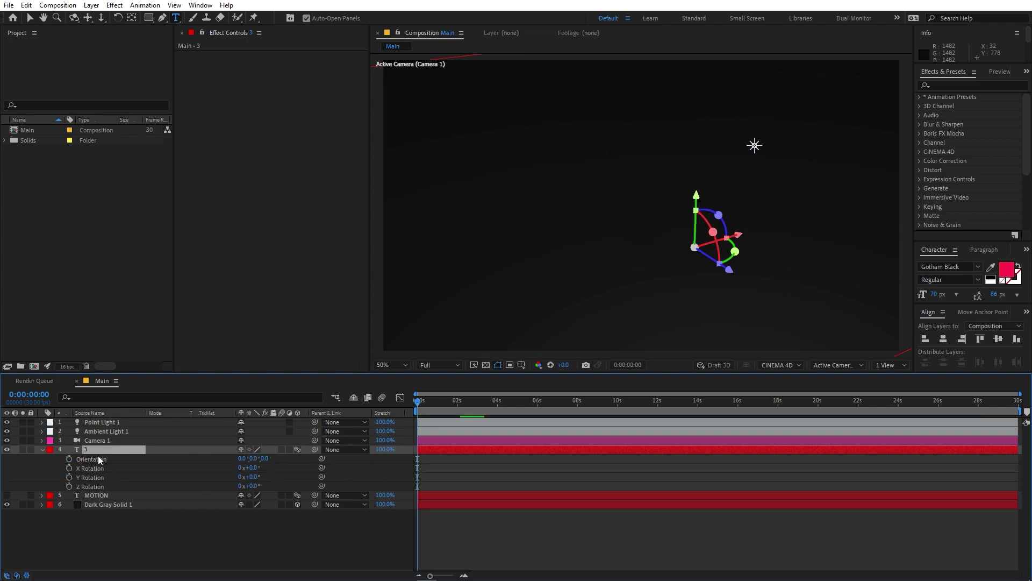
pyautogui.click(68, 477)
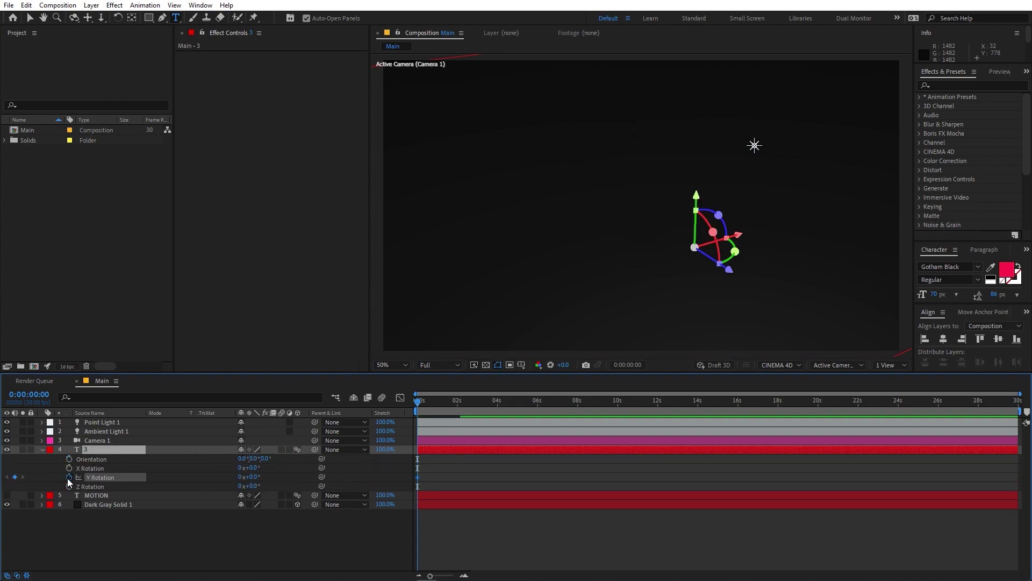
pyautogui.moveTo(417, 477); pyautogui.dragTo(443, 477)
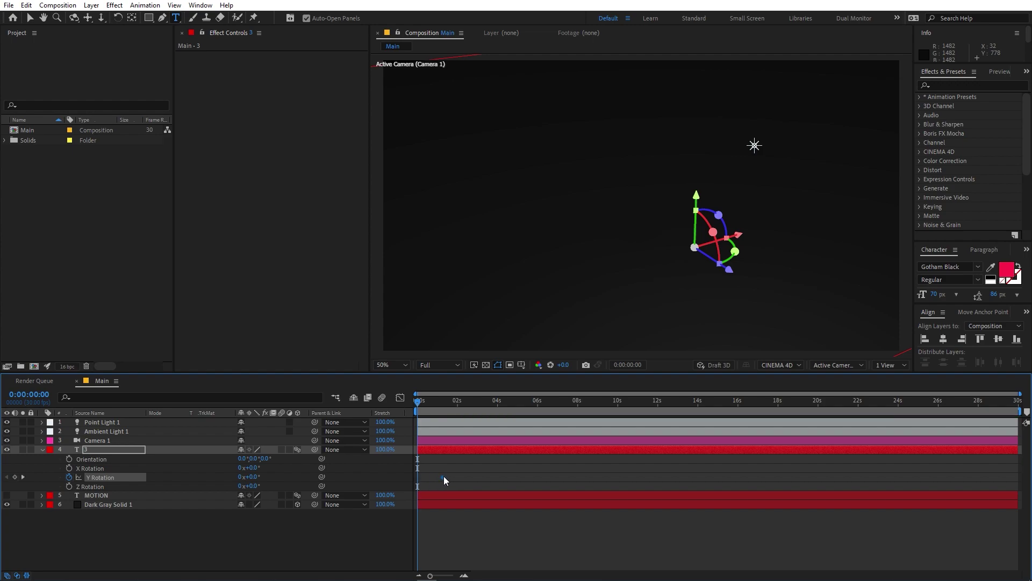
pyautogui.click(240, 477)
pyautogui.write('1')
pyautogui.press('Return')
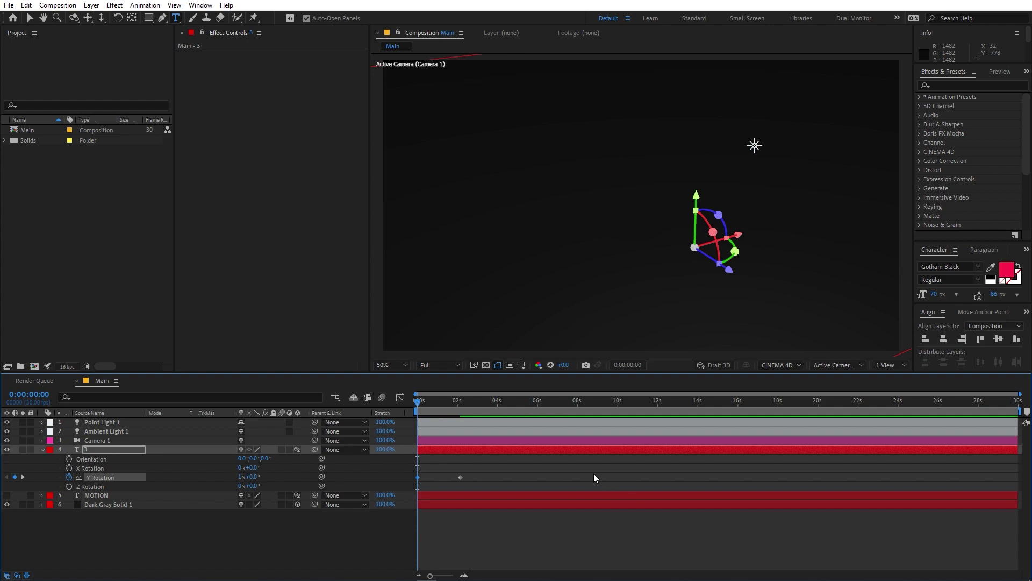
# - Apply Easy Ease to all Scale and Y Rotation keyframes of the 3 layer
pyautogui.press('u')
pyautogui.moveTo(469, 460); pyautogui.dragTo(404, 470)
pyautogui.press('F9')
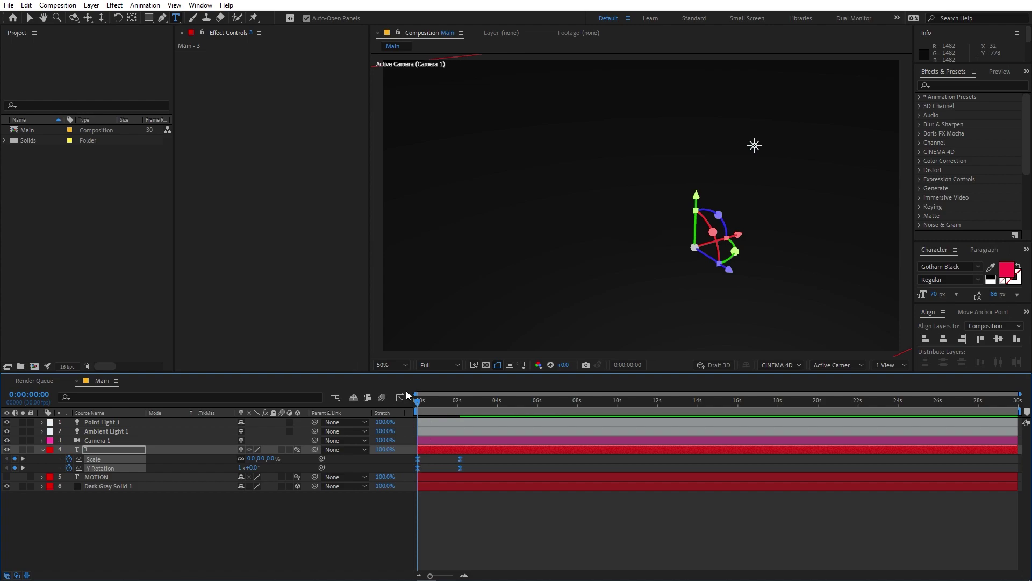
# - Adjust the easing of the ending Scale and Y Rotation keyframes in the speed graph
pyautogui.click(400, 398)
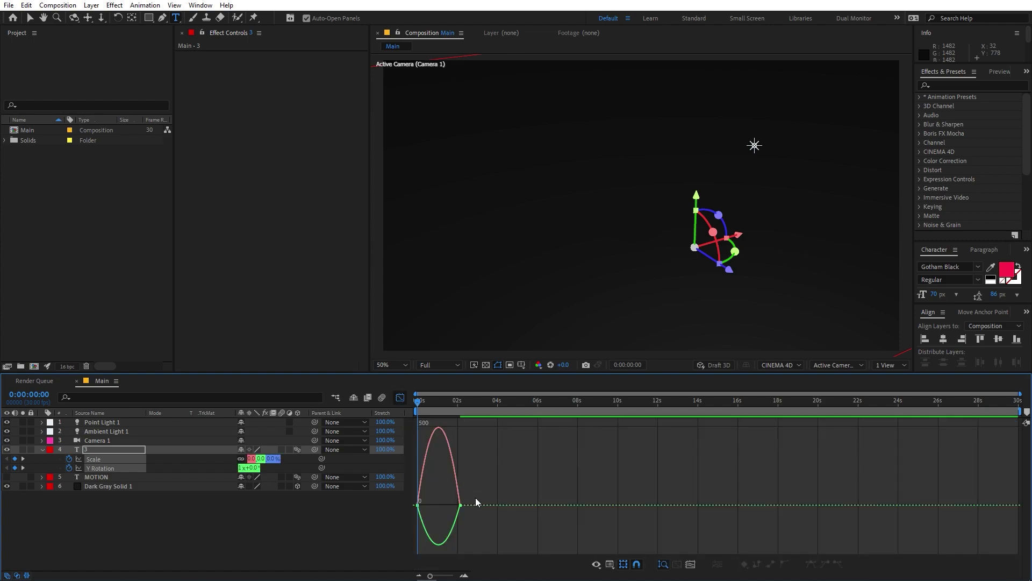
pyautogui.click(609, 565)
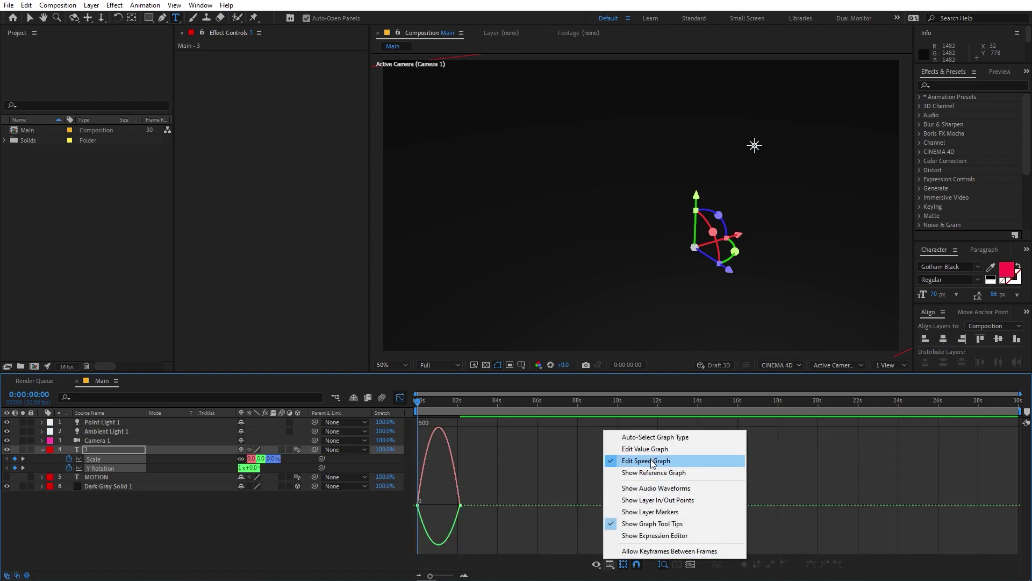
pyautogui.moveTo(508, 483); pyautogui.dragTo(437, 485)
pyautogui.click(400, 398)
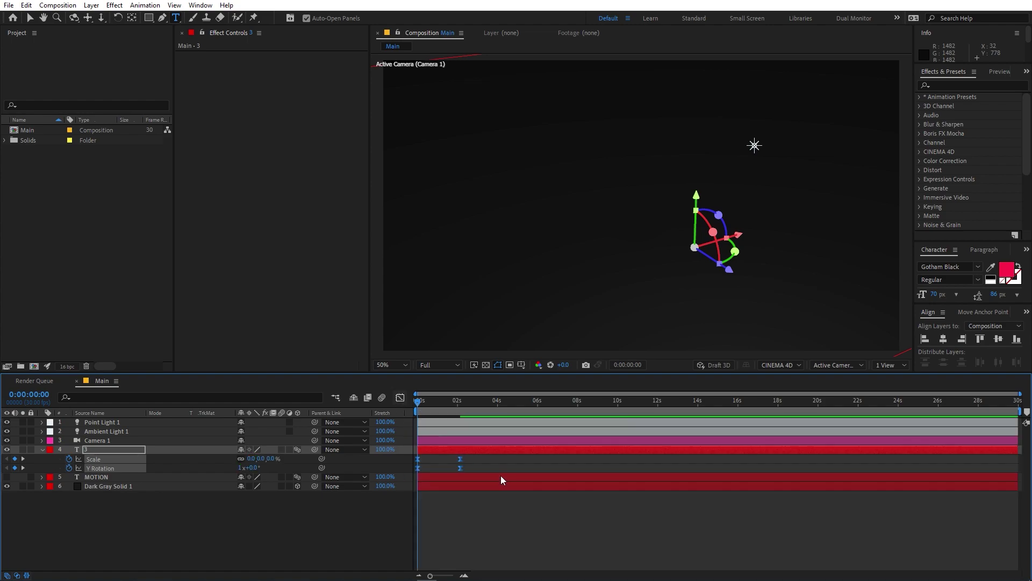
# - Preview the 3 layer's scale and rotation animation
pyautogui.click(470, 463)
pyautogui.press('space')
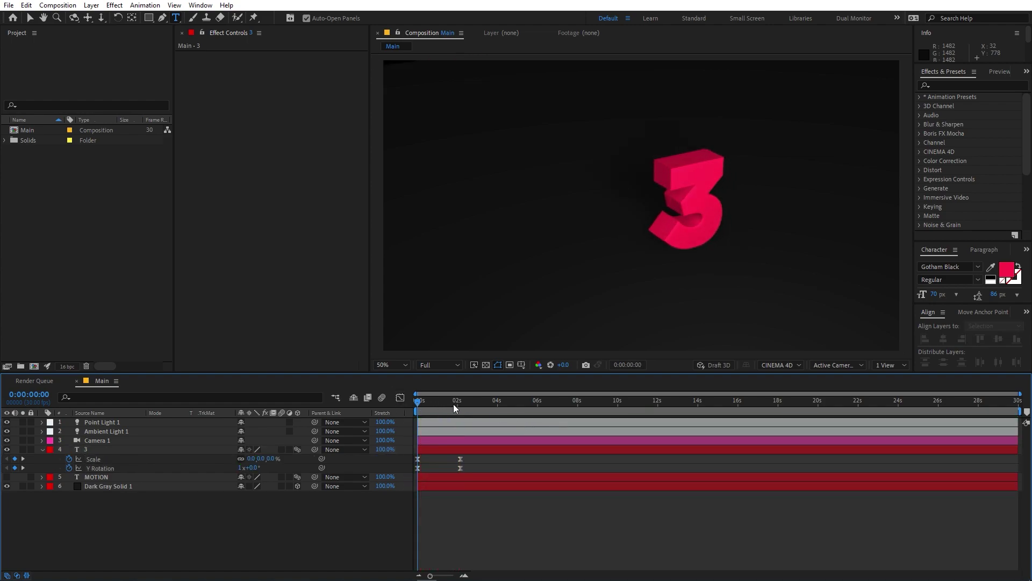
pyautogui.press('space')
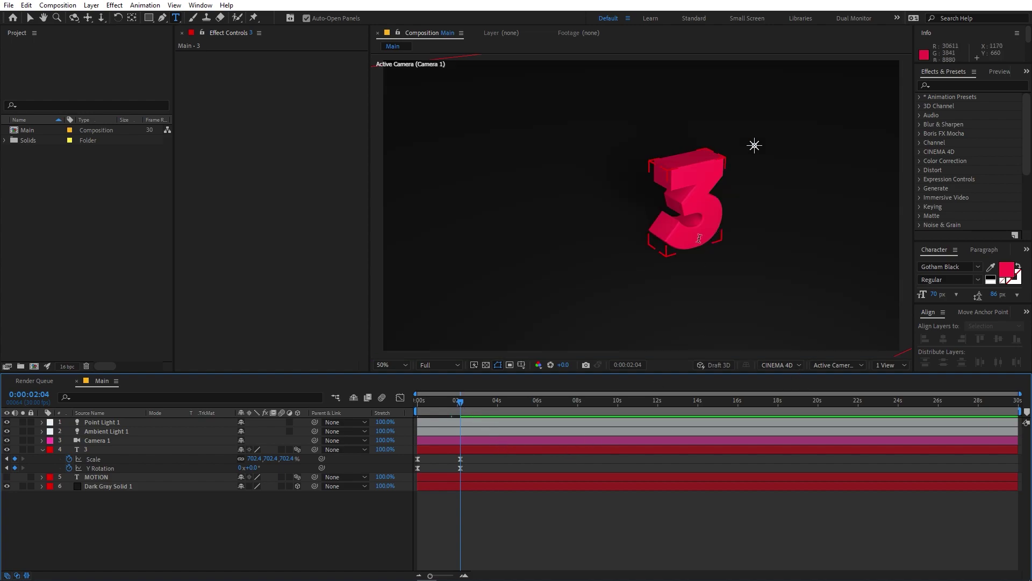
# - In the Left view, move the 3 layer's anchor point to the middle of its extrusion depth, and return to the Active Camera view
pyautogui.click(495, 449)
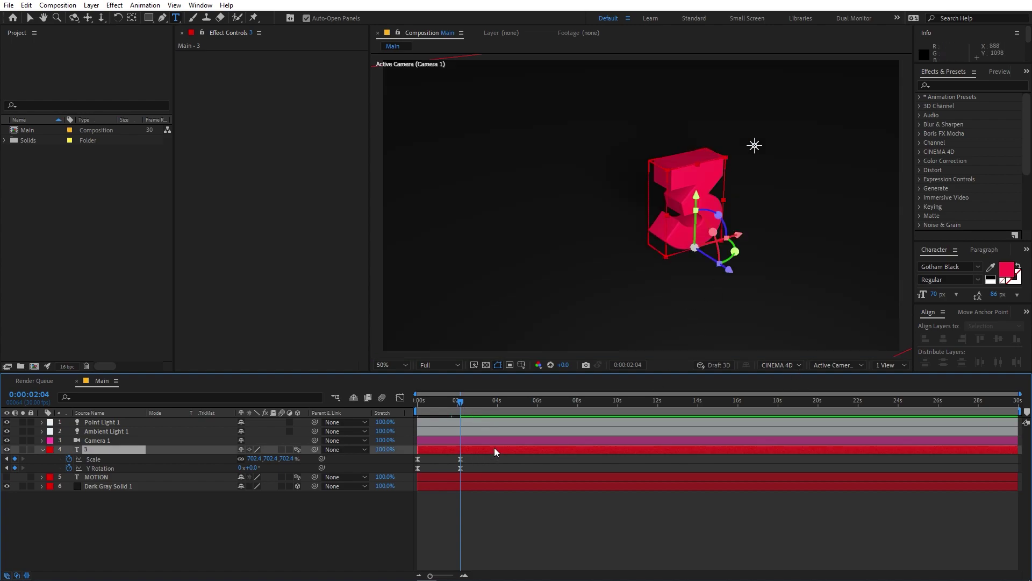
pyautogui.click(834, 365)
pyautogui.click(837, 431)
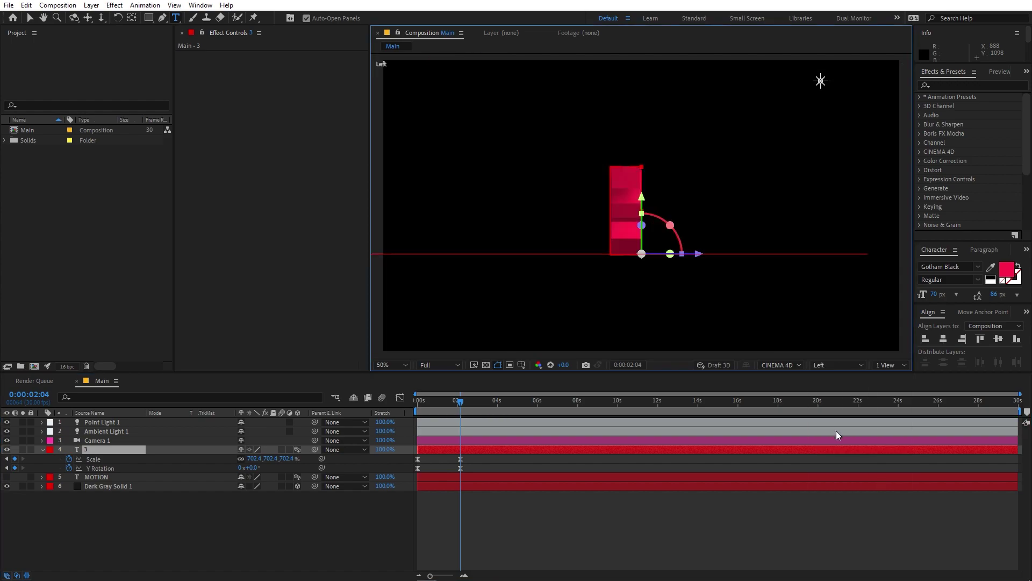
pyautogui.press('h')
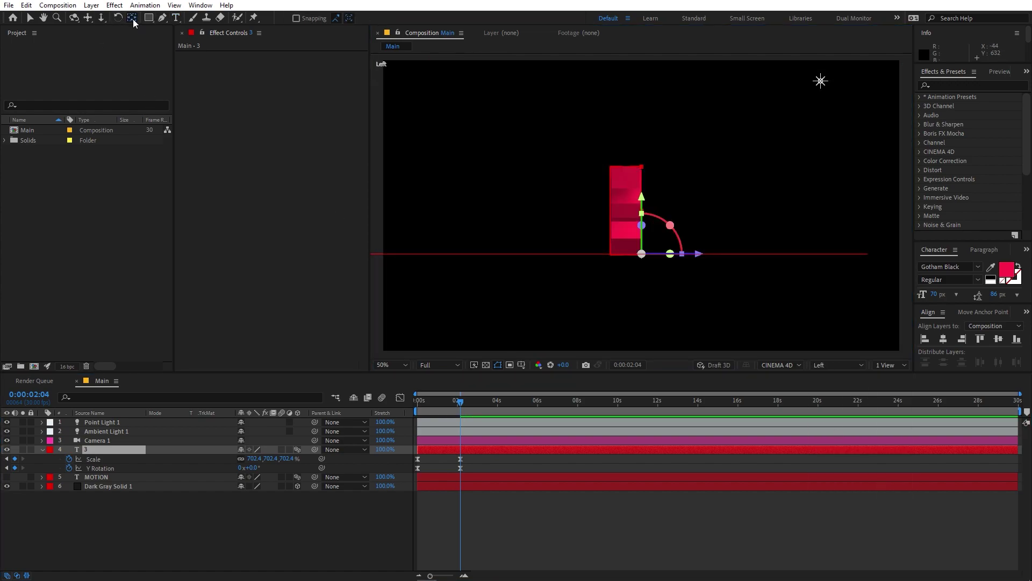
pyautogui.scroll(4, 664, 249)
pyautogui.moveTo(693, 171); pyautogui.dragTo(715, 81)
pyautogui.press('v')
pyautogui.moveTo(692, 232); pyautogui.dragTo(724, 235)
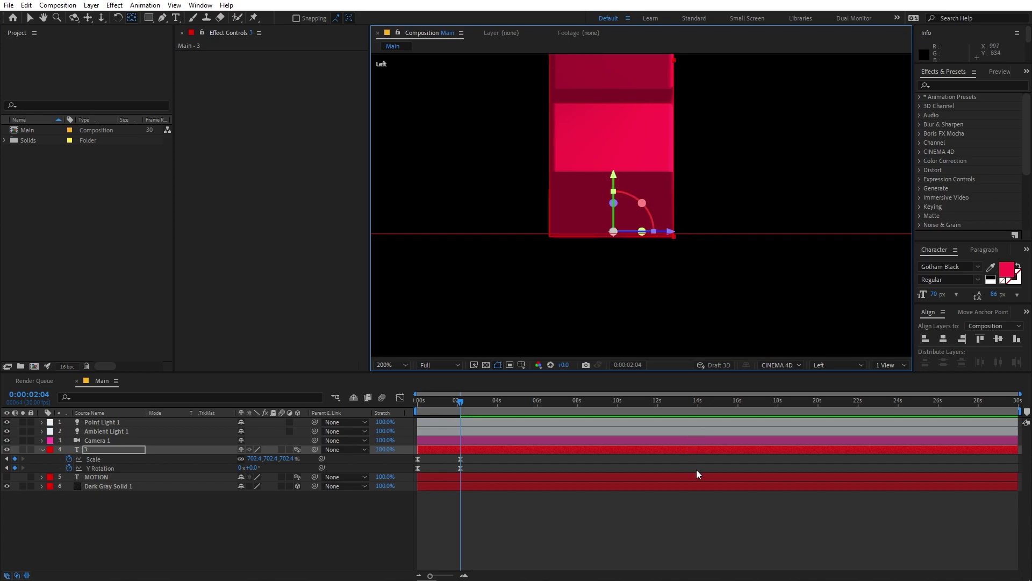
pyautogui.click(826, 363)
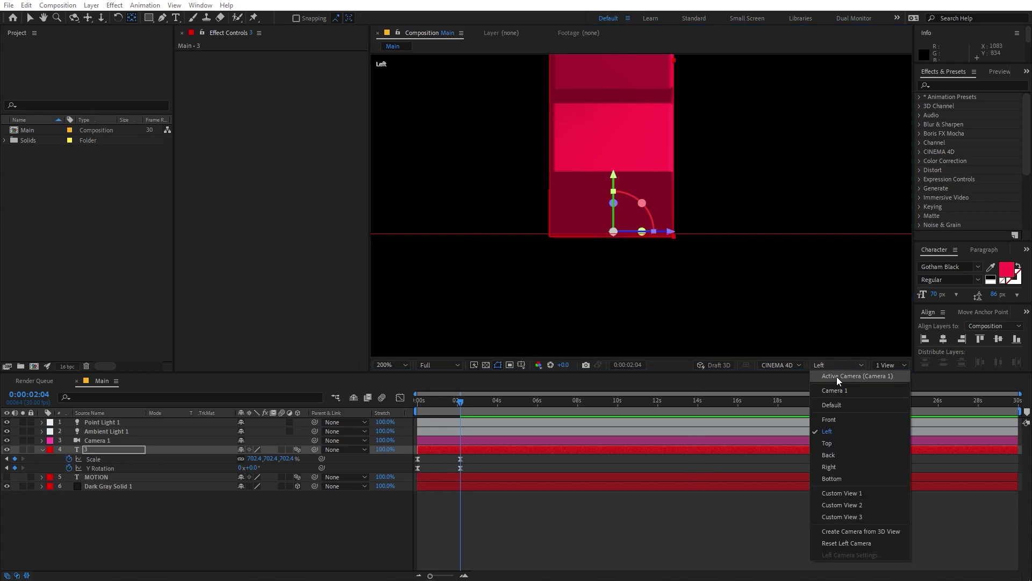
pyautogui.click(837, 376)
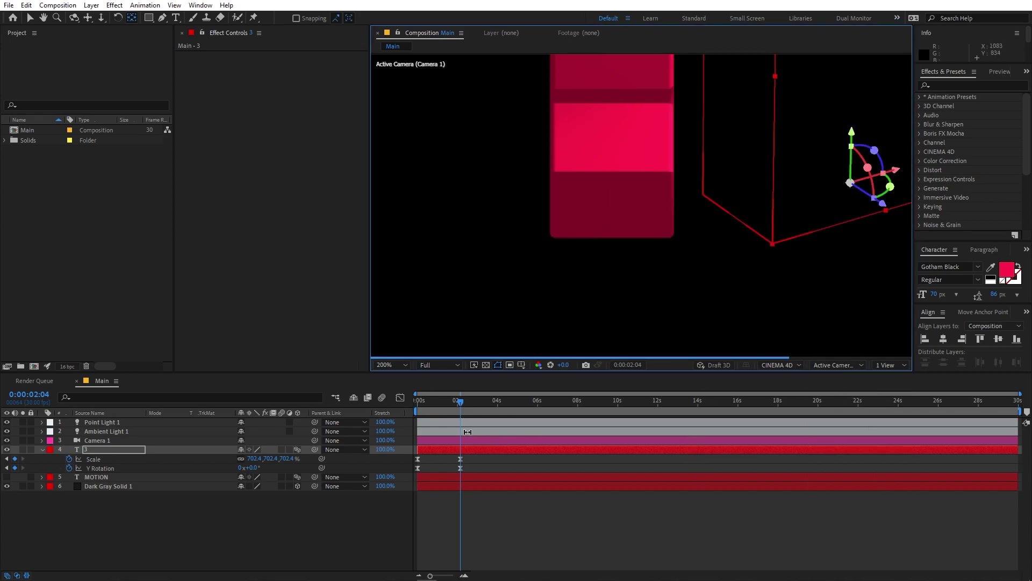
# - Preview the 3 layer's rotation and examine the speed graph of its Scale and Y Rotation keyframes
pyautogui.press('Home')
pyautogui.press('space')
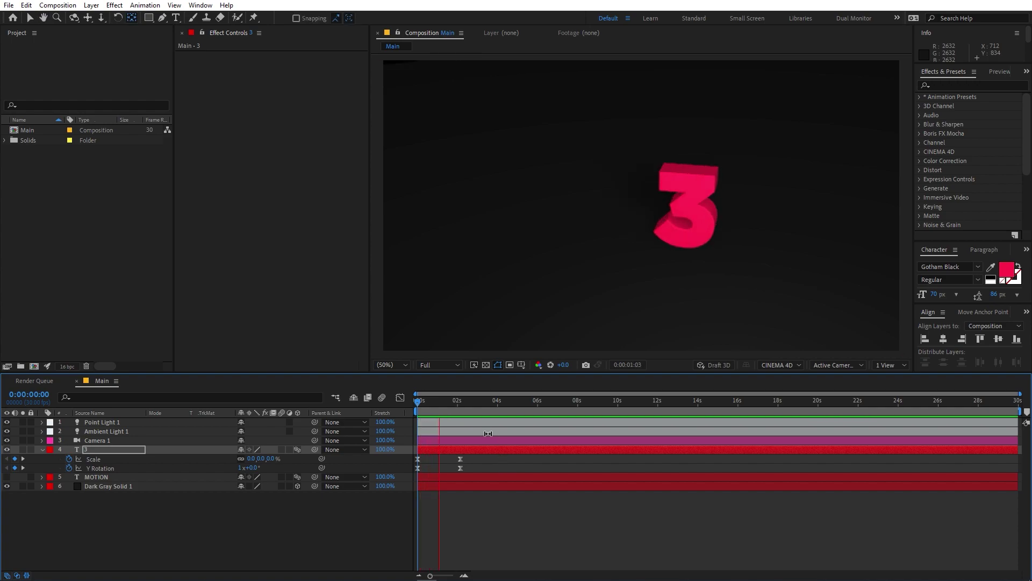
pyautogui.press('space')
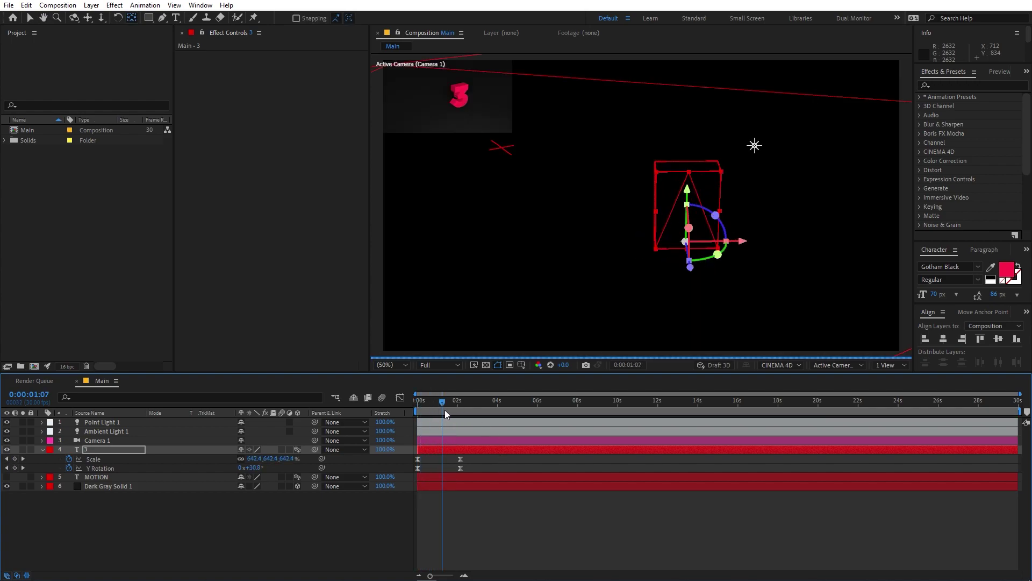
pyautogui.moveTo(479, 462); pyautogui.dragTo(406, 467)
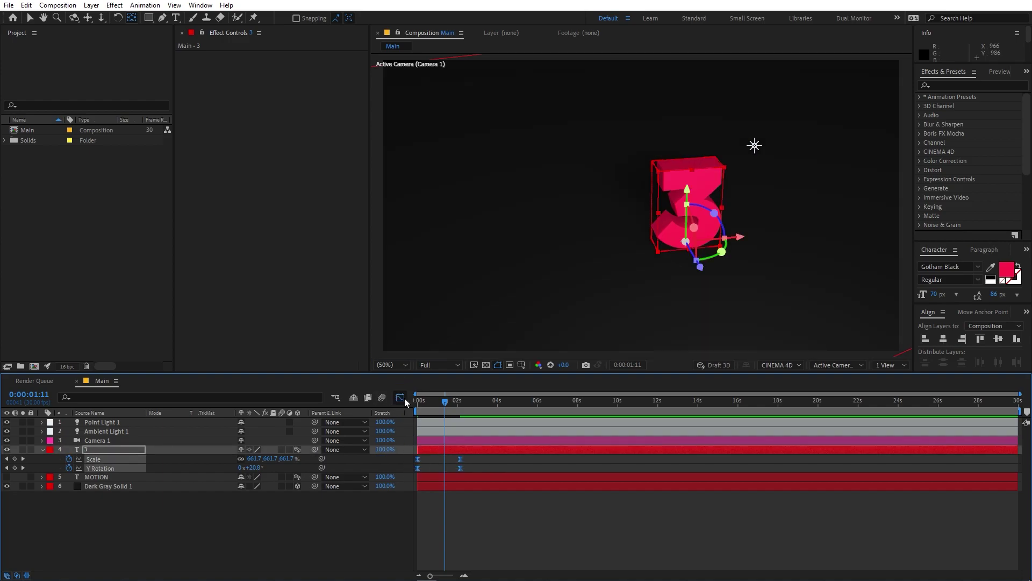
pyautogui.click(401, 397)
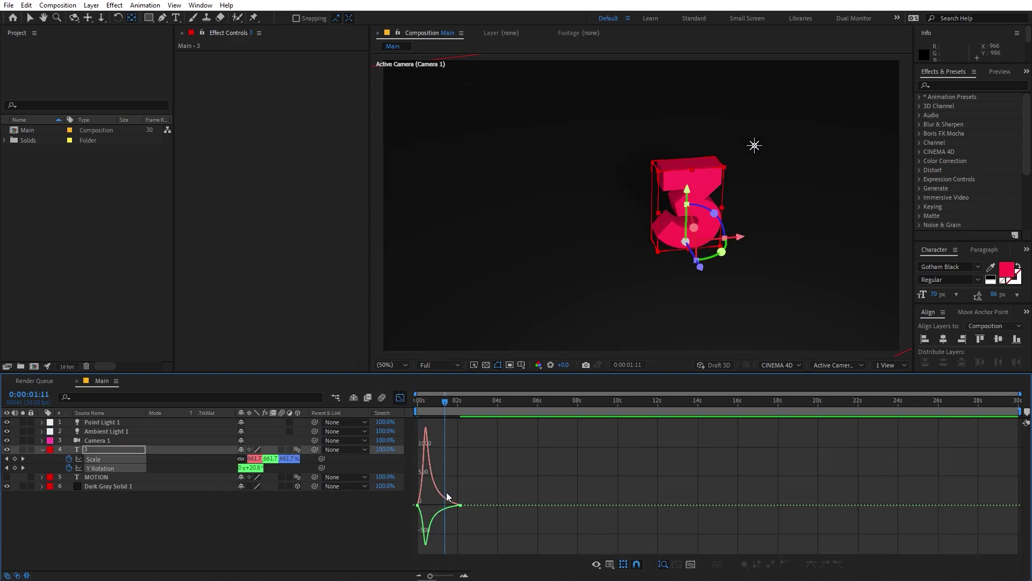
pyautogui.click(401, 397)
pyautogui.click(470, 562)
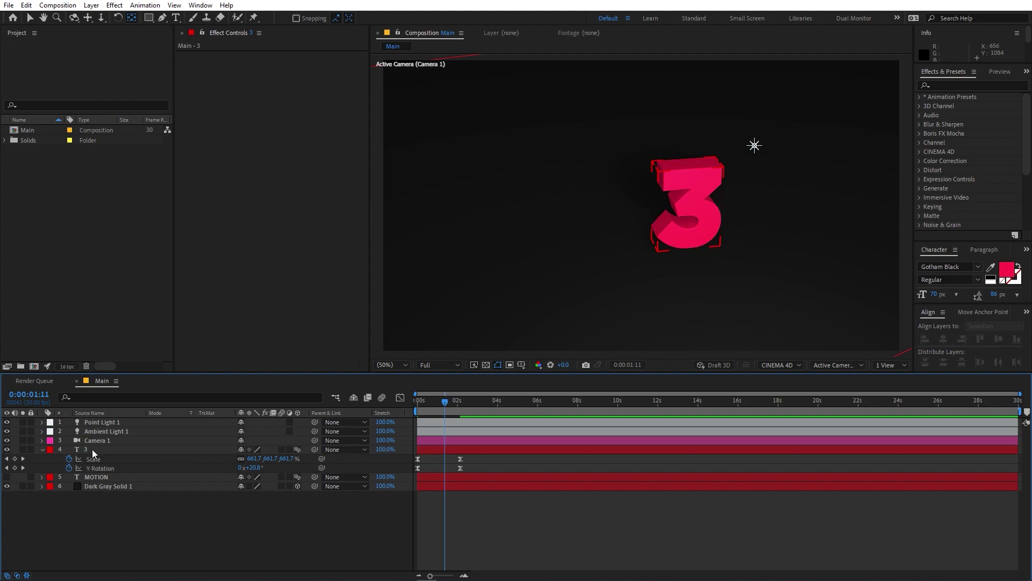
# - Duplicate the 3 layer at 0:00:02:04 and change the copy's text to D
pyautogui.moveTo(465, 405); pyautogui.dragTo(464, 411)
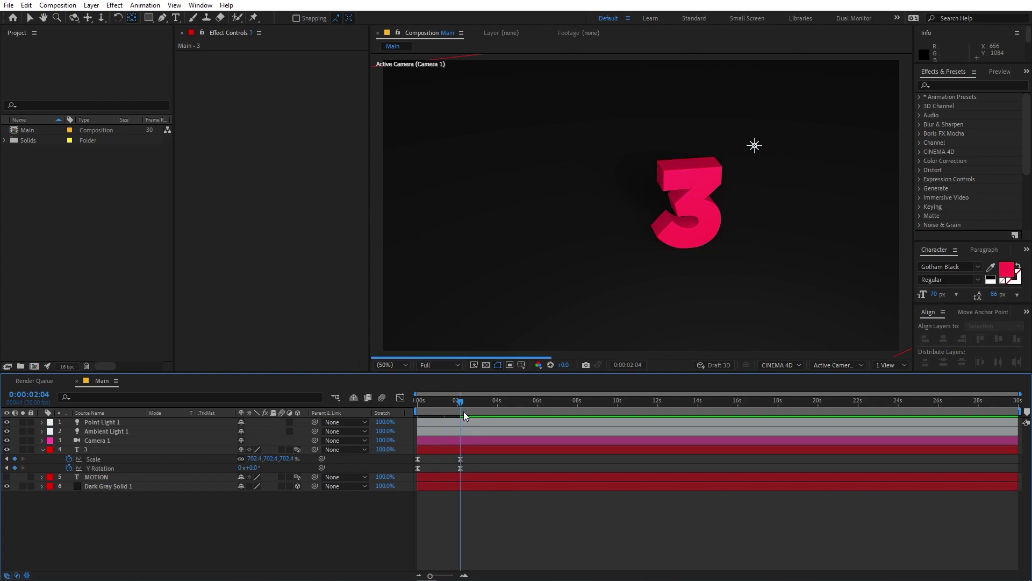
pyautogui.click(92, 451)
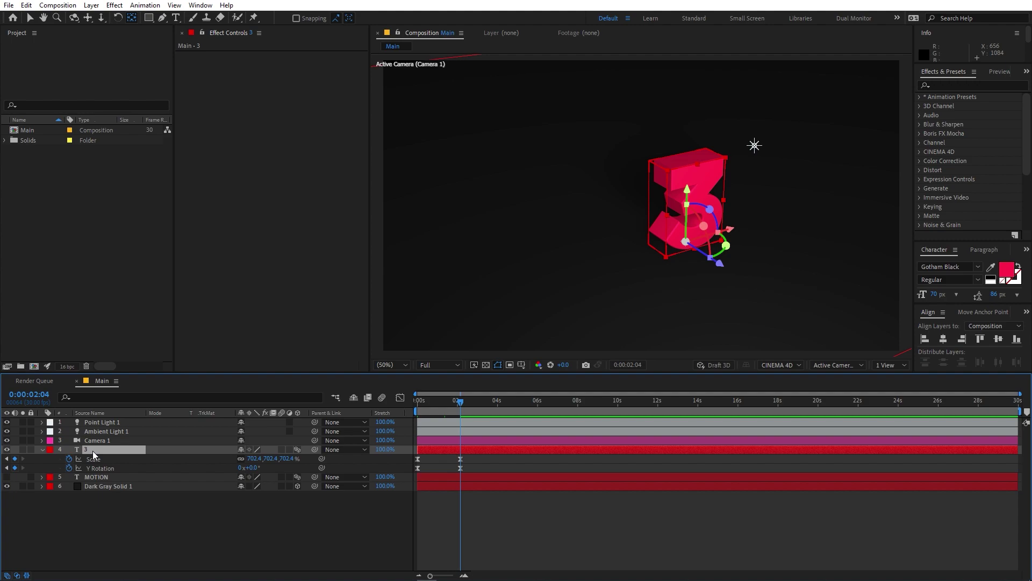
pyautogui.hotkey('ctrl', 'd')
pyautogui.press('Return')
pyautogui.doubleClick(92, 451)
pyautogui.write('D')
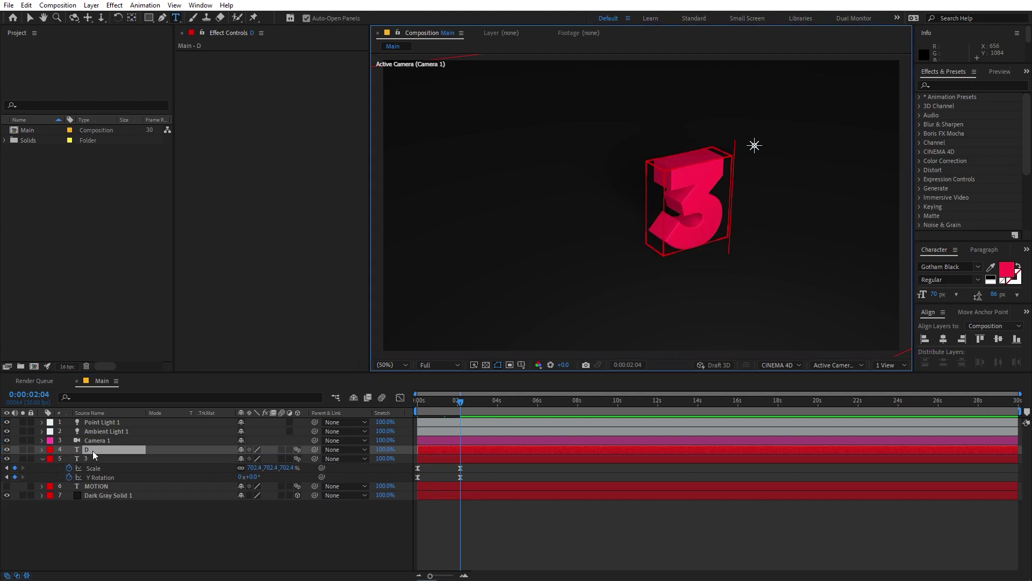
pyautogui.click(102, 450)
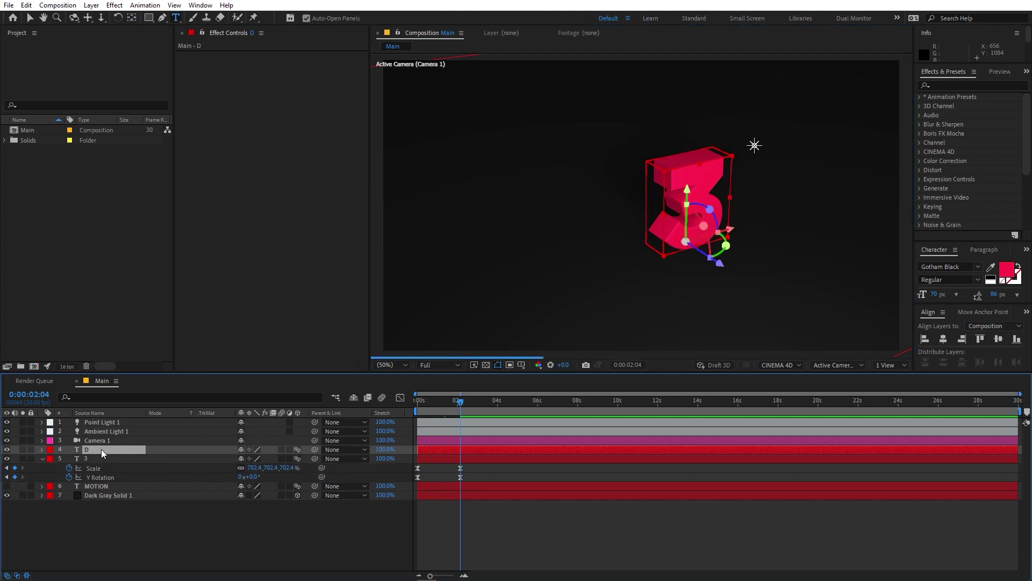
# - Place the letters side by side by setting the D layer's X Position to 1163 and the 3 layer's to 854
pyautogui.press('p')
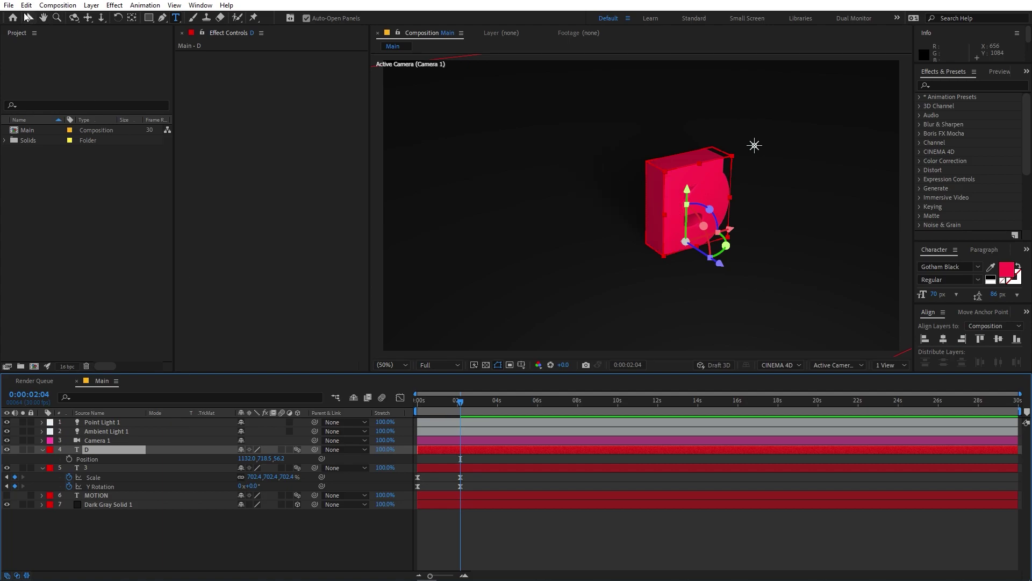
pyautogui.press('p')
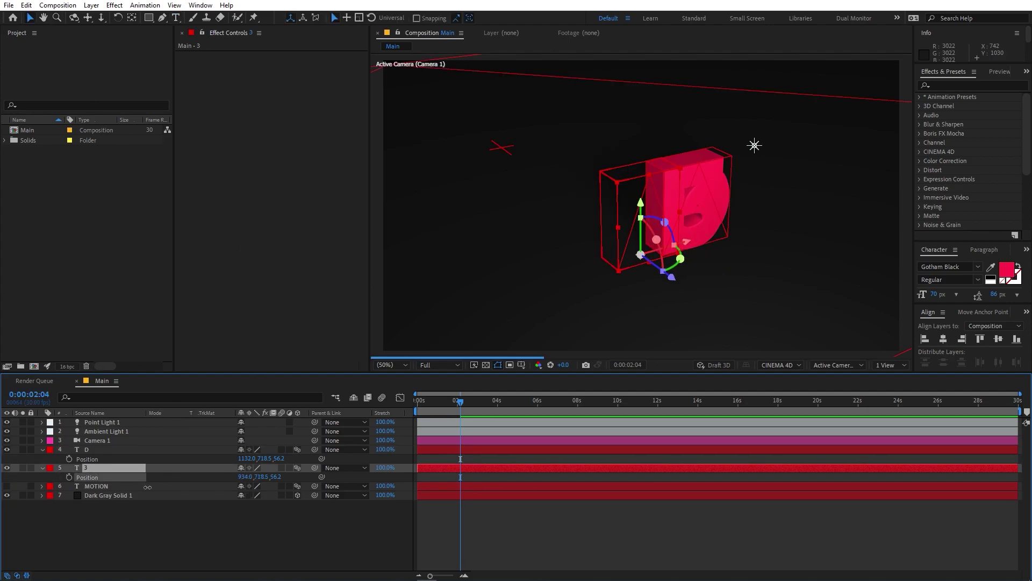
pyautogui.click(575, 527)
# - Preview the animation of the 3 and D layers together from the first frame
pyautogui.press('Home')
pyautogui.press('space')
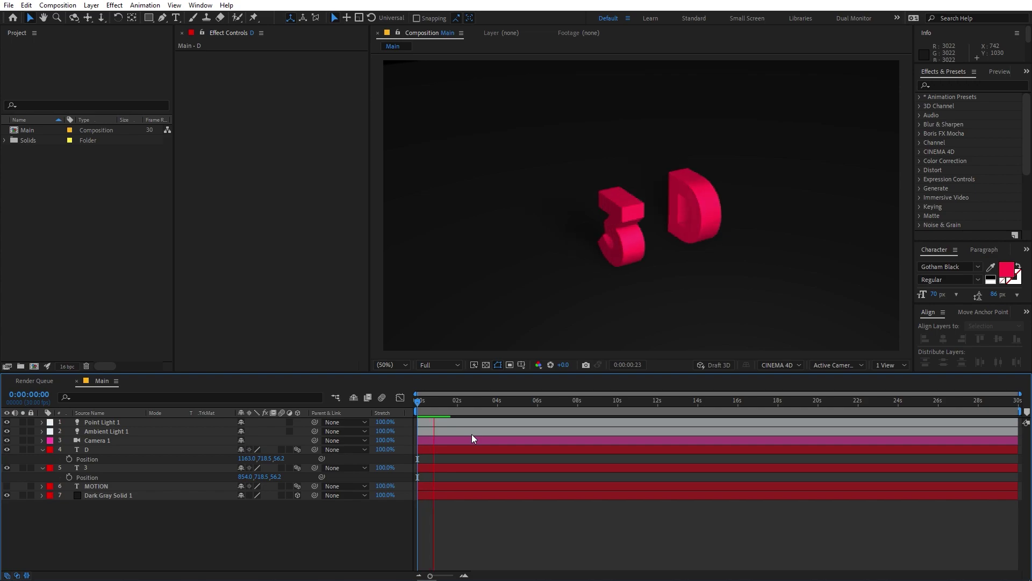
pyautogui.press('space')
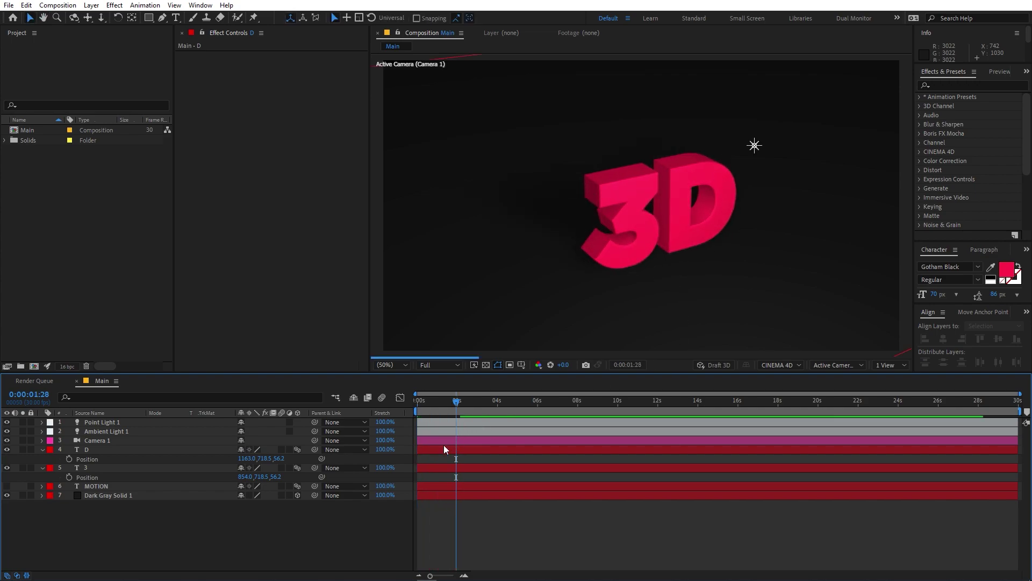
# - Delay the D layer by about one second and set its ending Scale keyframe at 0:00:03:01 to 790.4%
pyautogui.moveTo(438, 449); pyautogui.dragTo(454, 448)
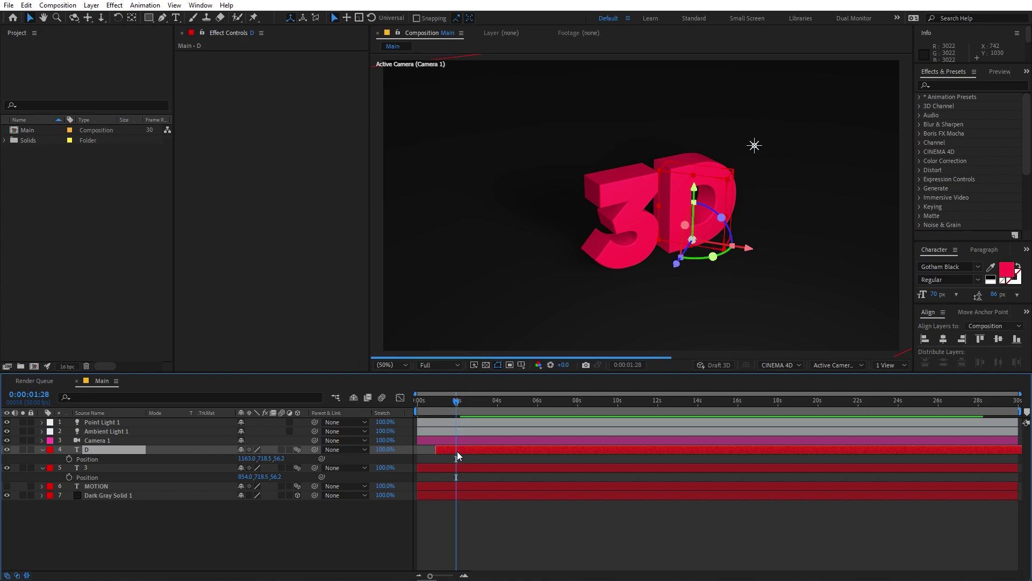
pyautogui.press('s')
pyautogui.moveTo(462, 406); pyautogui.dragTo(475, 409)
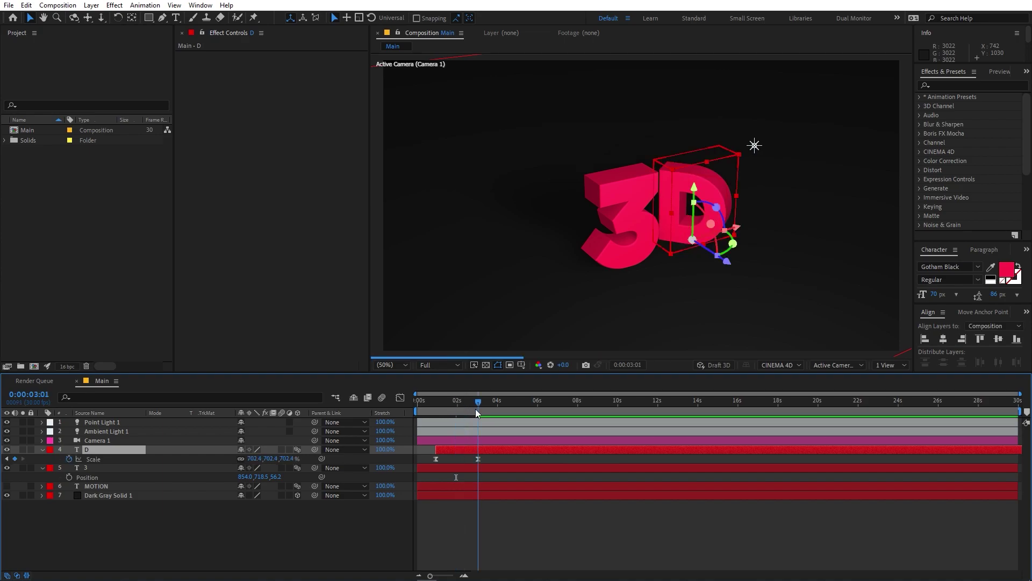
pyautogui.moveTo(259, 463); pyautogui.dragTo(695, 427)
# - Reposition the enlarged D along its X axis beside the 3 and preview the staggered animation
pyautogui.moveTo(735, 228); pyautogui.dragTo(710, 233)
pyautogui.click(478, 426)
pyautogui.press('Home')
pyautogui.press('space')
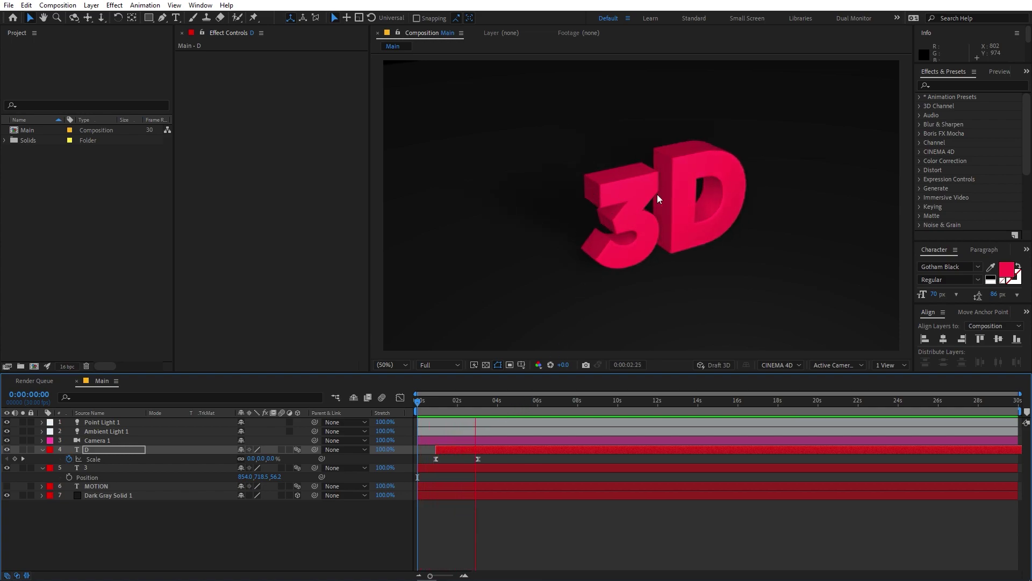
pyautogui.press('space')
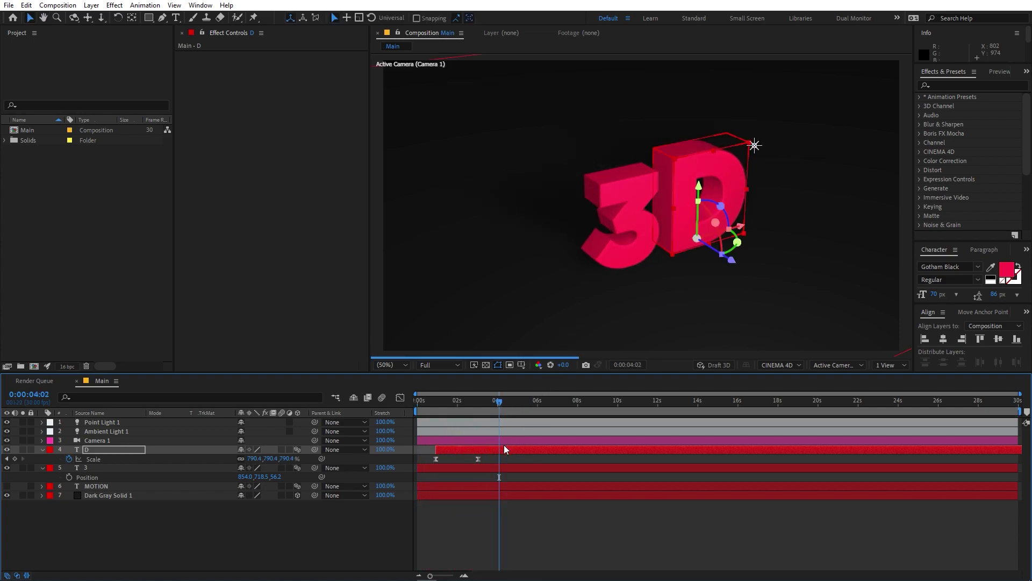
# - Set the D layer's ending Y Rotation keyframe at 0:00:03:01 to 35°
pyautogui.press('r')
pyautogui.moveTo(499, 408); pyautogui.dragTo(483, 410)
pyautogui.moveTo(250, 478); pyautogui.dragTo(272, 480)
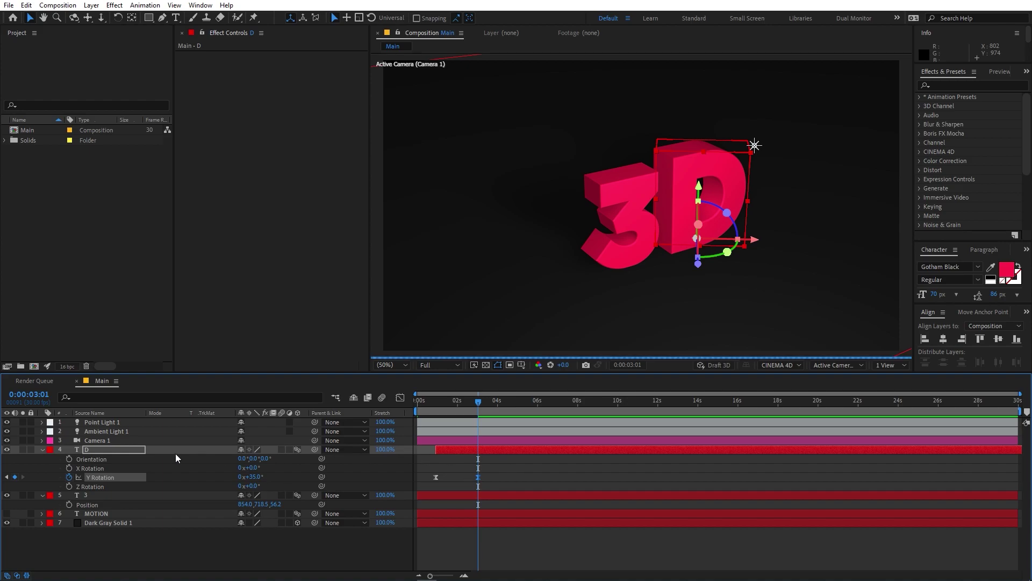
# - Show the 3 layer's rotation properties and preview both letters from the first frame
pyautogui.click(98, 495)
pyautogui.press('r')
pyautogui.press('Home')
pyautogui.press('space')
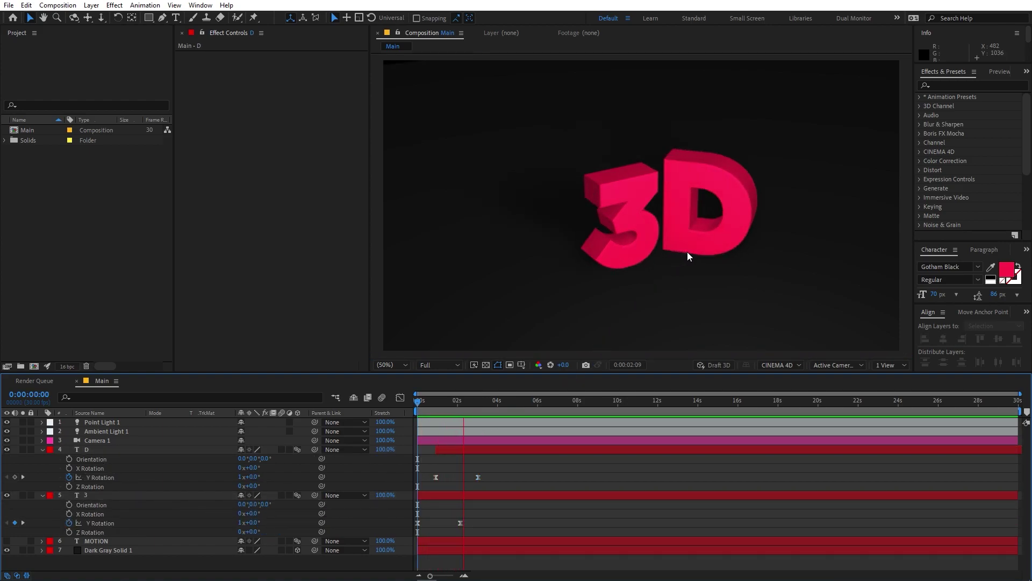
pyautogui.press('space')
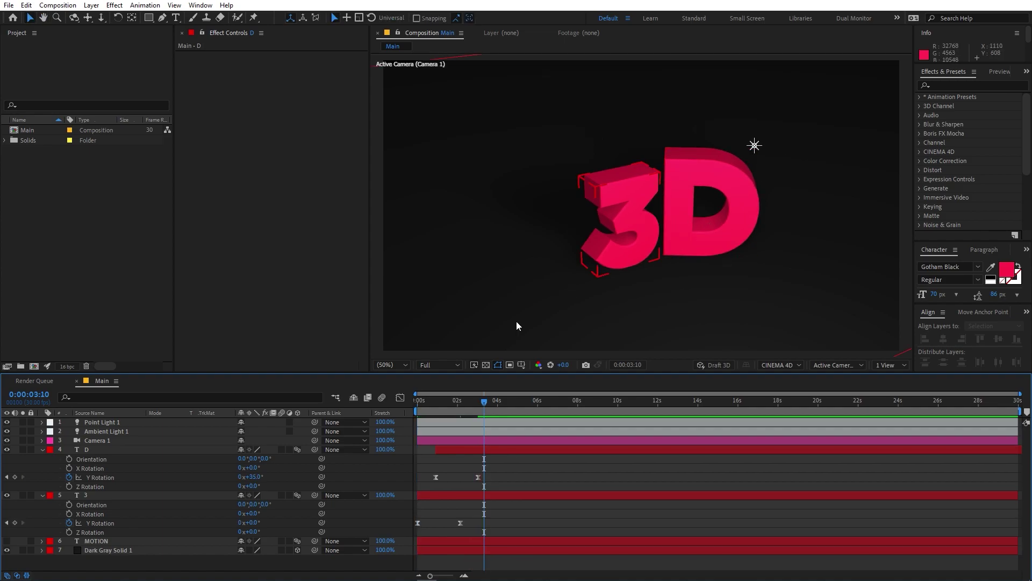
# - Hide the D and 3 layers and make the MOTION text layer visible
pyautogui.click(100, 451)
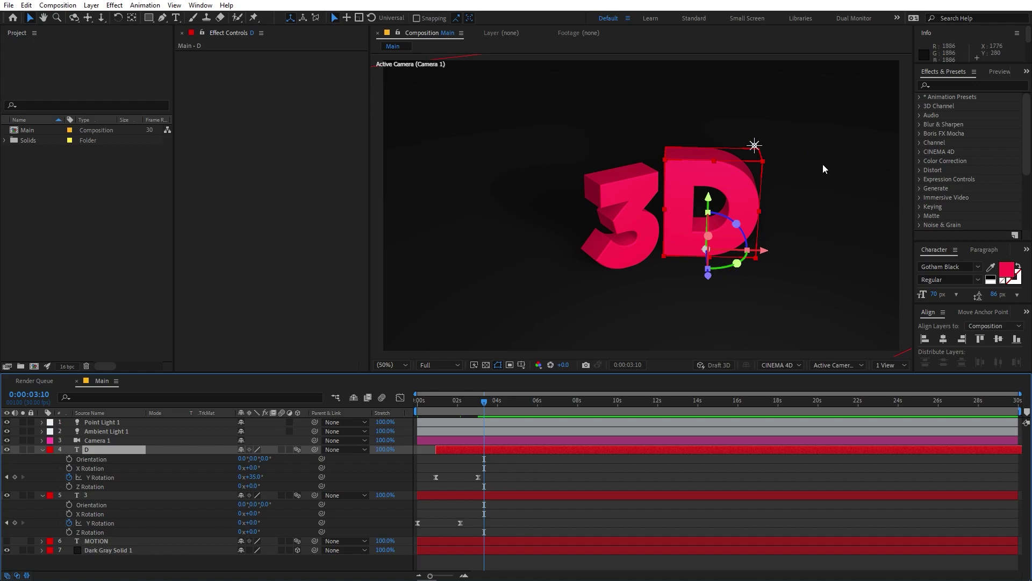
pyautogui.click(7, 449)
pyautogui.click(6, 494)
pyautogui.click(74, 542)
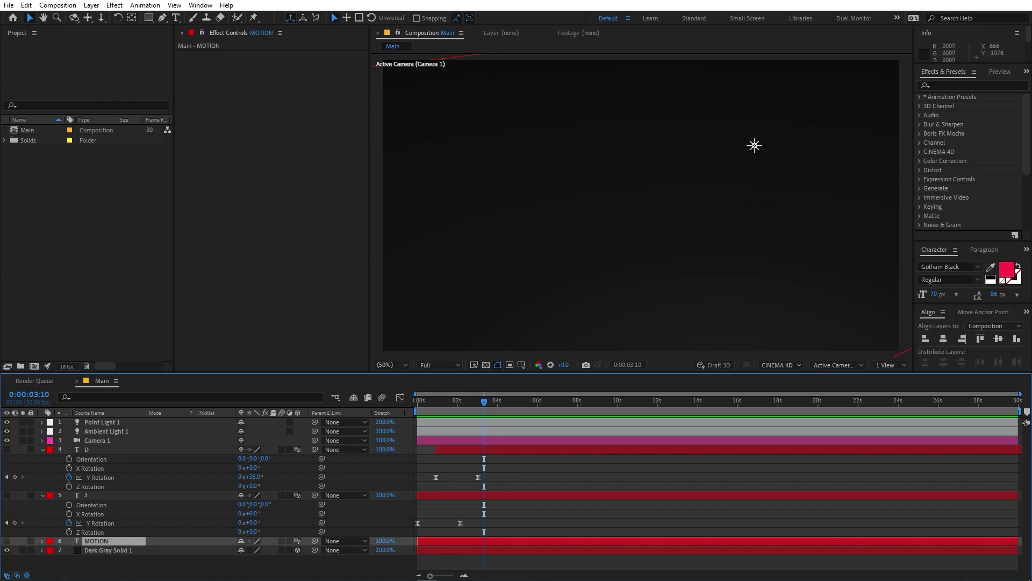
pyautogui.click(6, 540)
# - Preview the MOTION text animation from the first frame and scrub the timeline to about four seconds
pyautogui.press('Home')
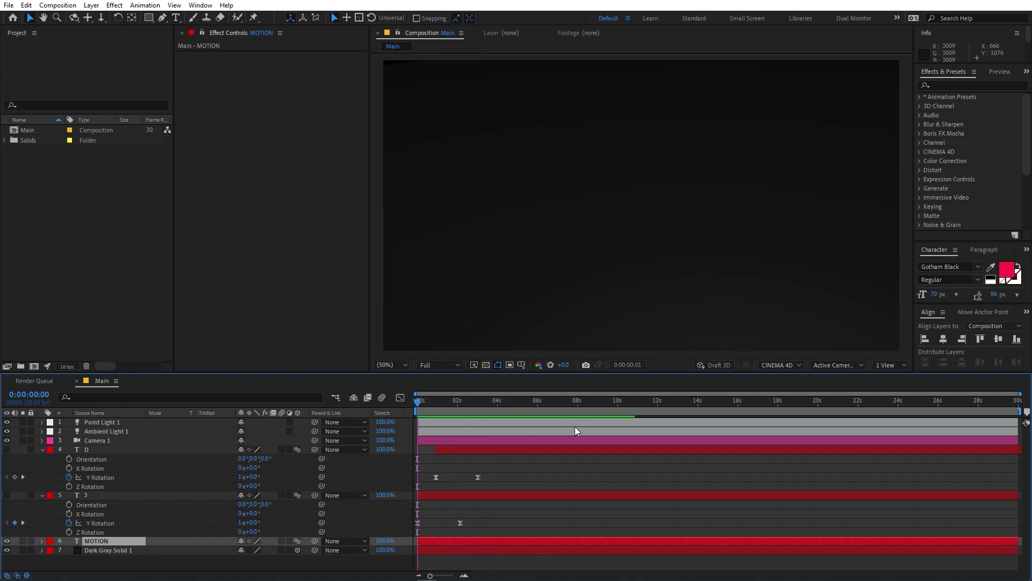
pyautogui.press('space')
pyautogui.press('space')
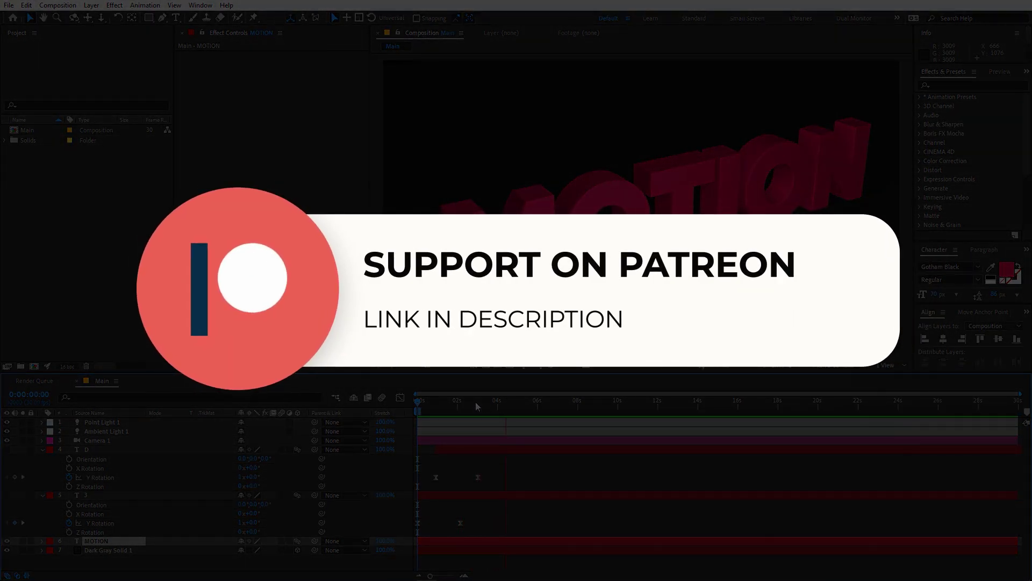
pyautogui.press('space')
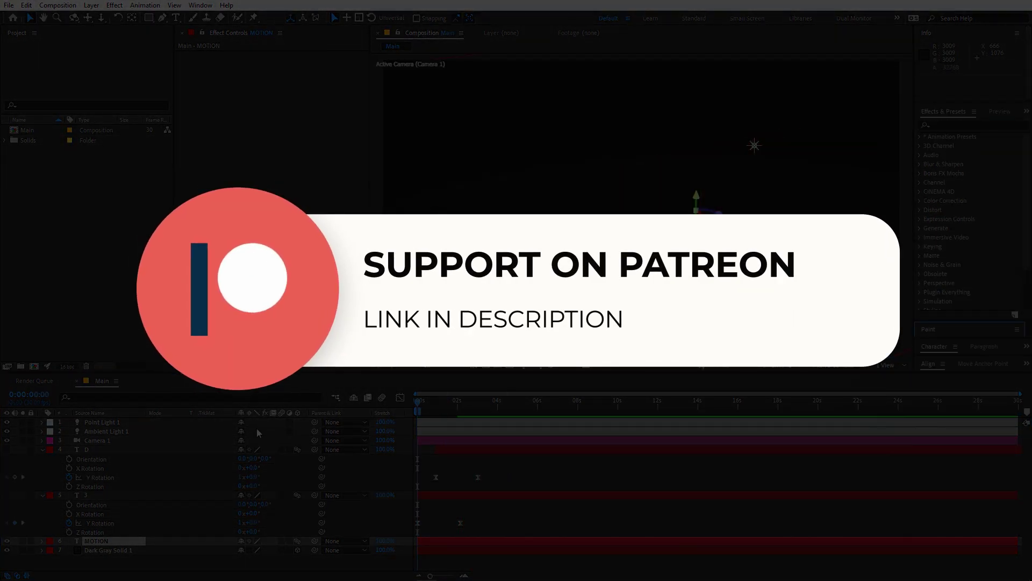
pyautogui.hotkey('ctrl', 'z')
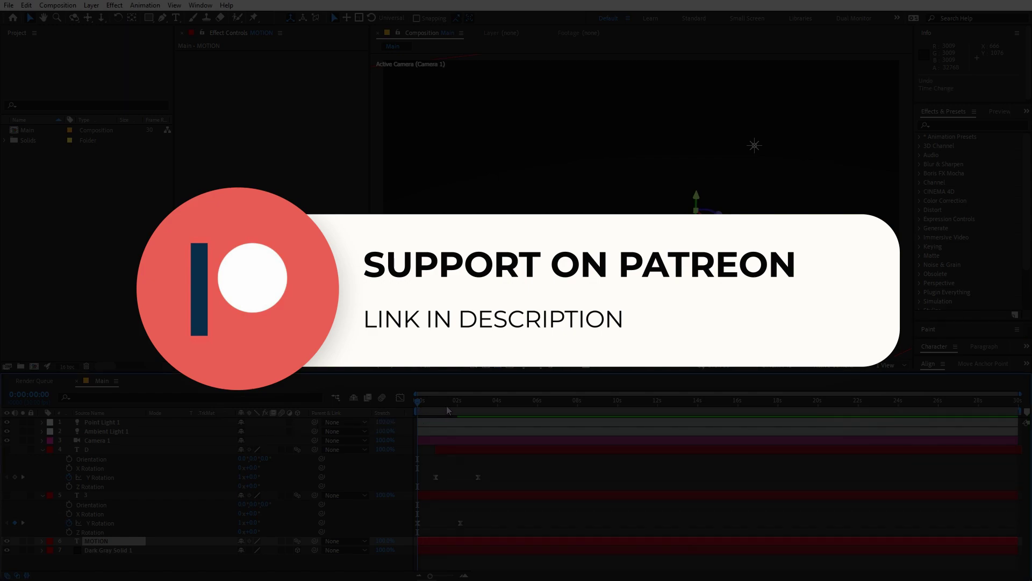
pyautogui.moveTo(469, 402); pyautogui.dragTo(496, 406)
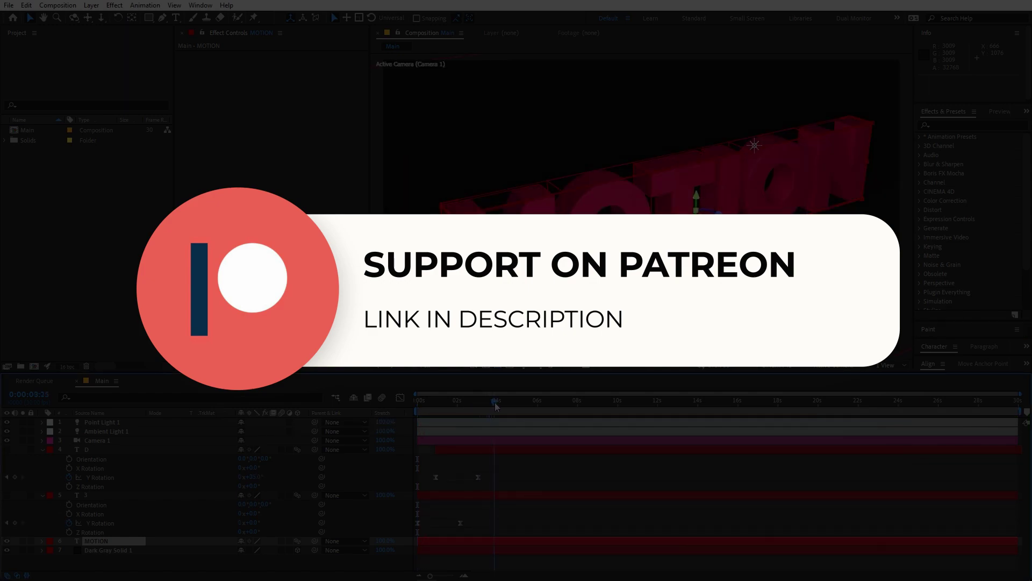